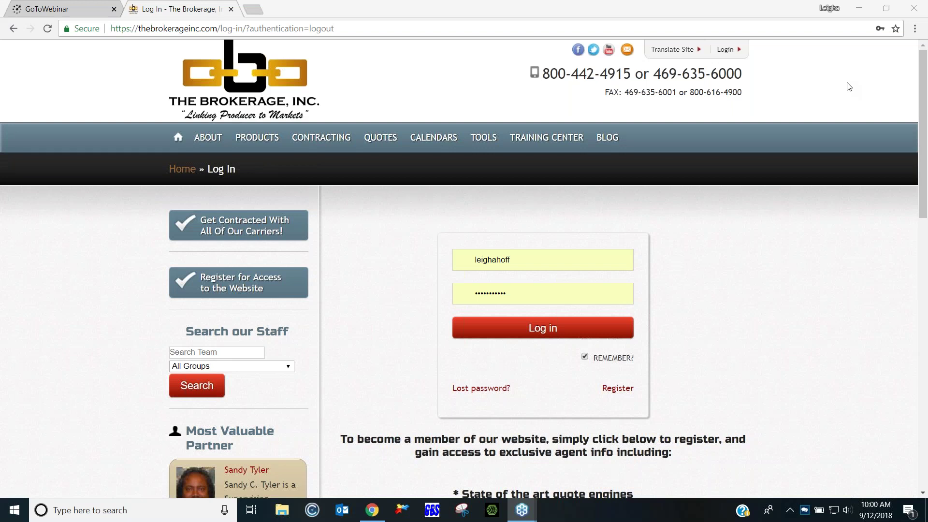
# Log in to The Brokerage, Inc. website with the saved agent credentials
pyautogui.click(602, 207)
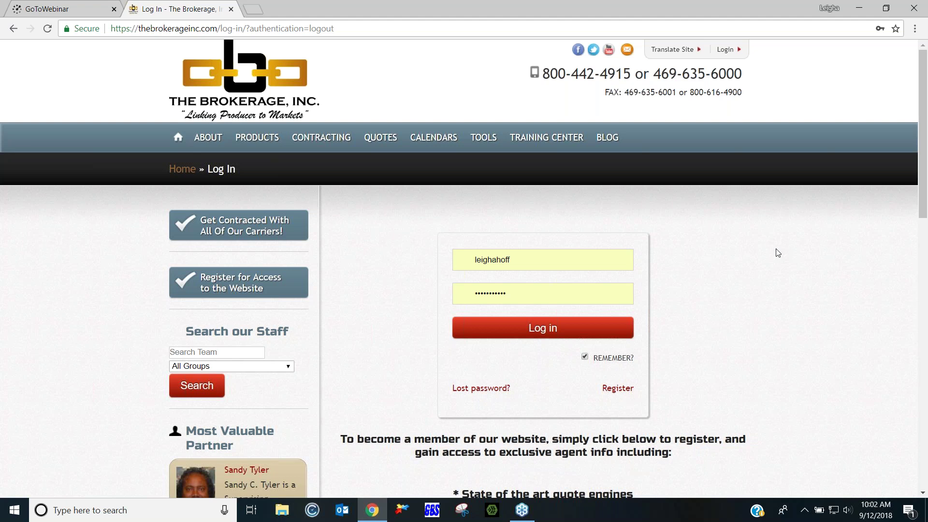
pyautogui.moveTo(204, 140)
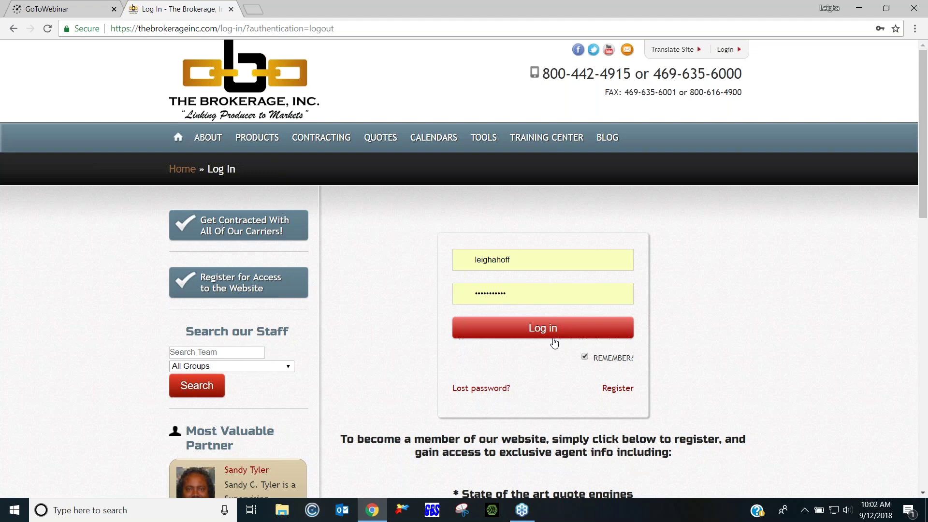
pyautogui.click(537, 331)
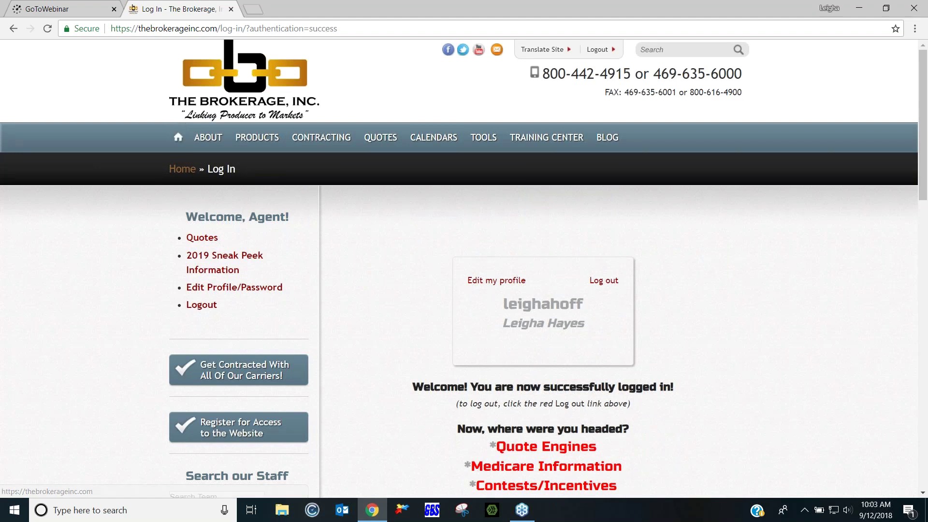
# Open the website's home page and look over the agent links and the resource sections below the banner
pyautogui.click(177, 138)
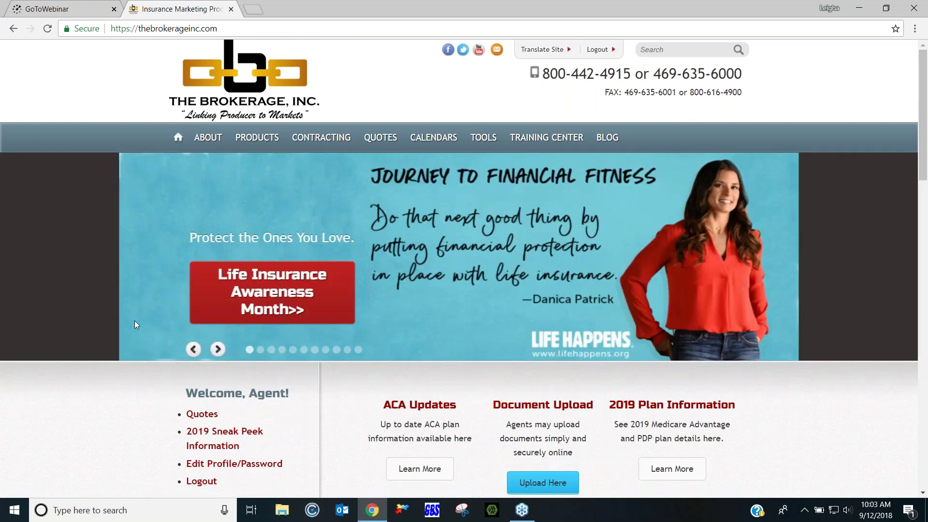
pyautogui.scroll(-3, 134, 321)
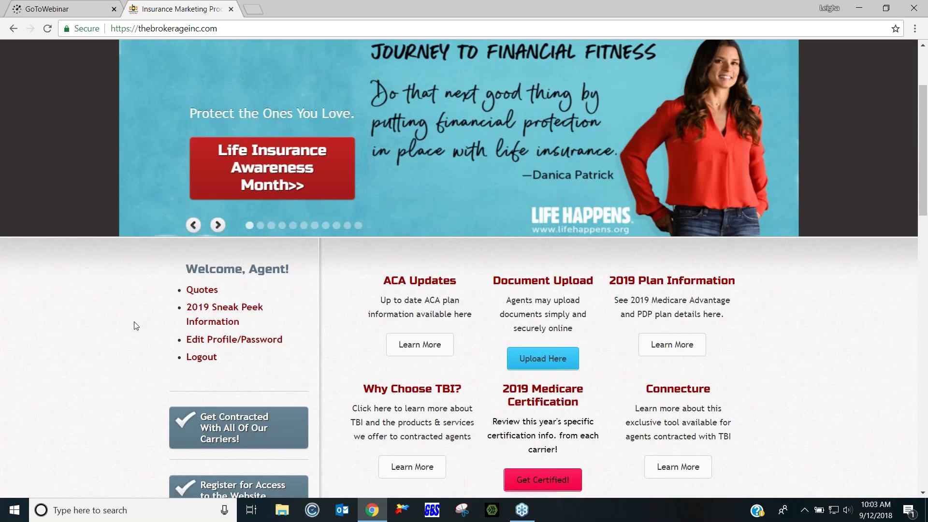
pyautogui.scroll(-1, 445, 224)
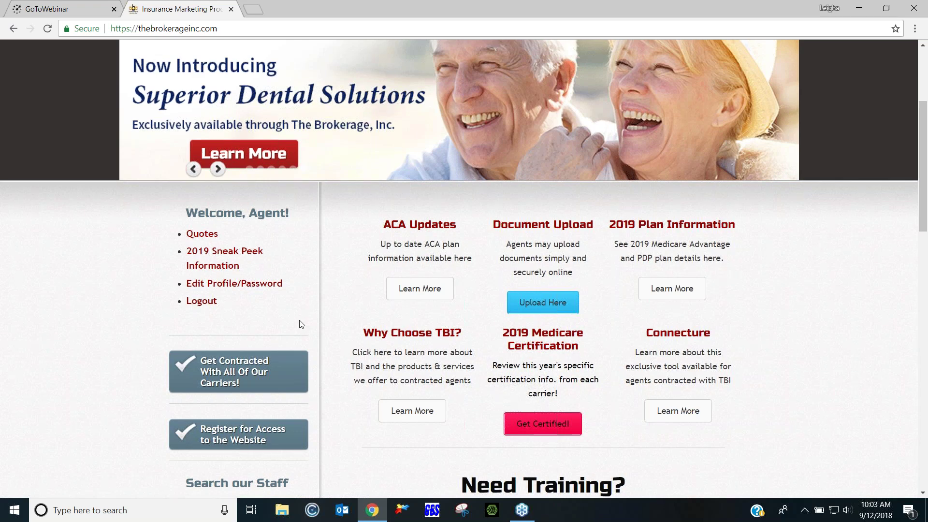
# Open the About page and review the company description, its organization memberships and the available About subpages
pyautogui.scroll(4, 300, 322)
pyautogui.click(207, 140)
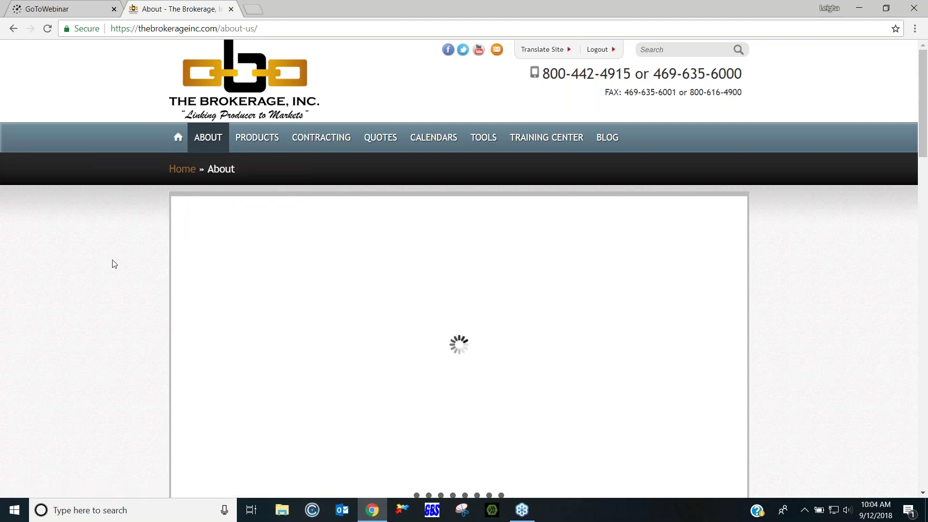
pyautogui.scroll(-3, 115, 264)
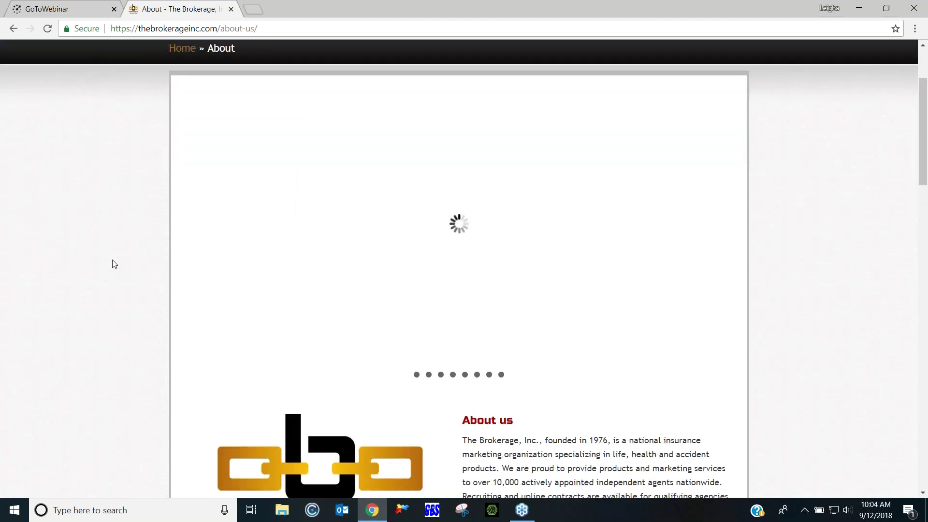
pyautogui.scroll(-1, 115, 264)
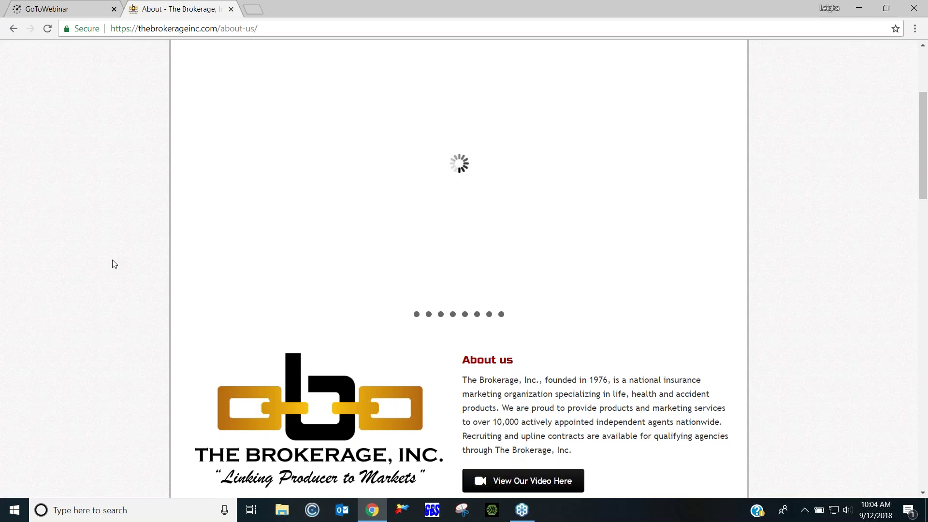
pyautogui.scroll(-1, 114, 263)
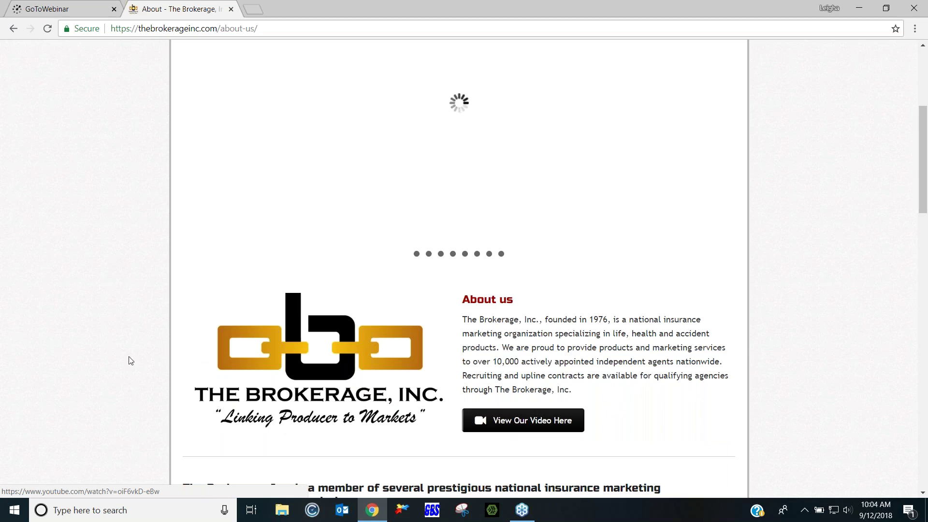
pyautogui.scroll(-2, 131, 360)
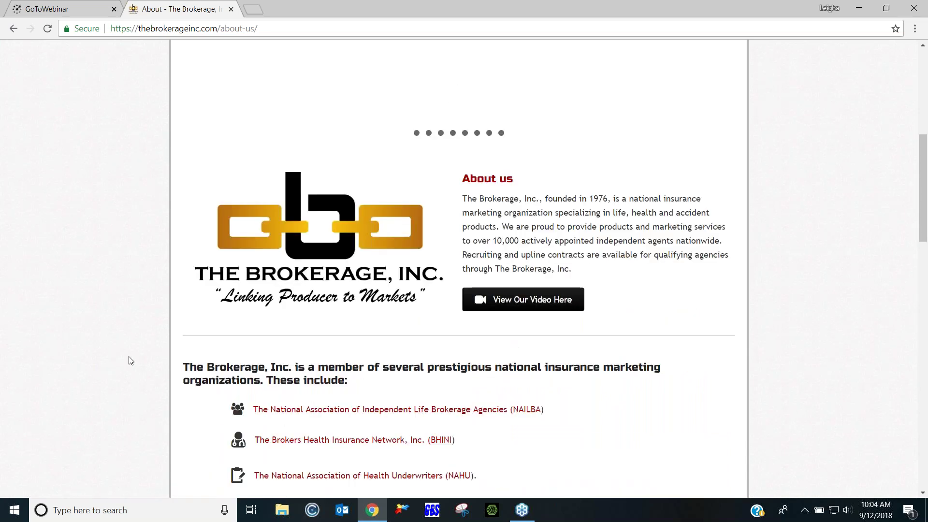
pyautogui.scroll(-2, 129, 360)
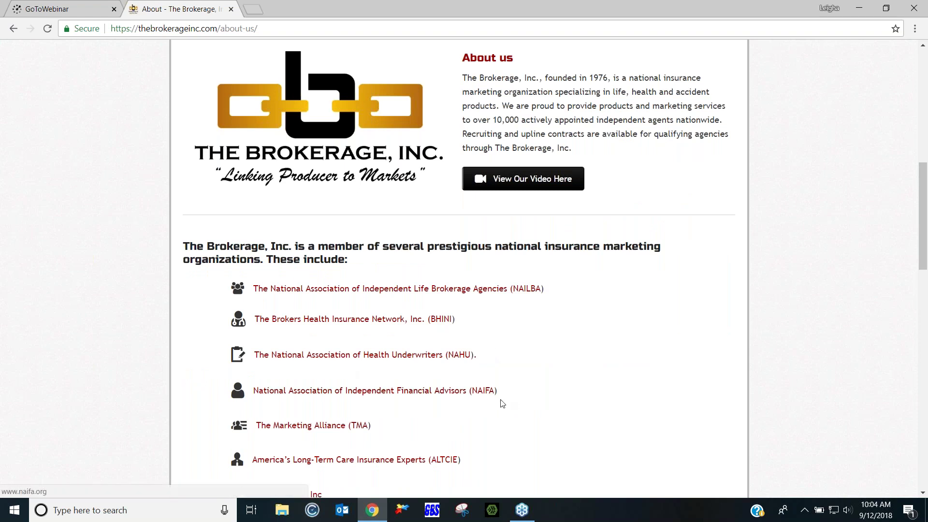
pyautogui.scroll(5, 130, 347)
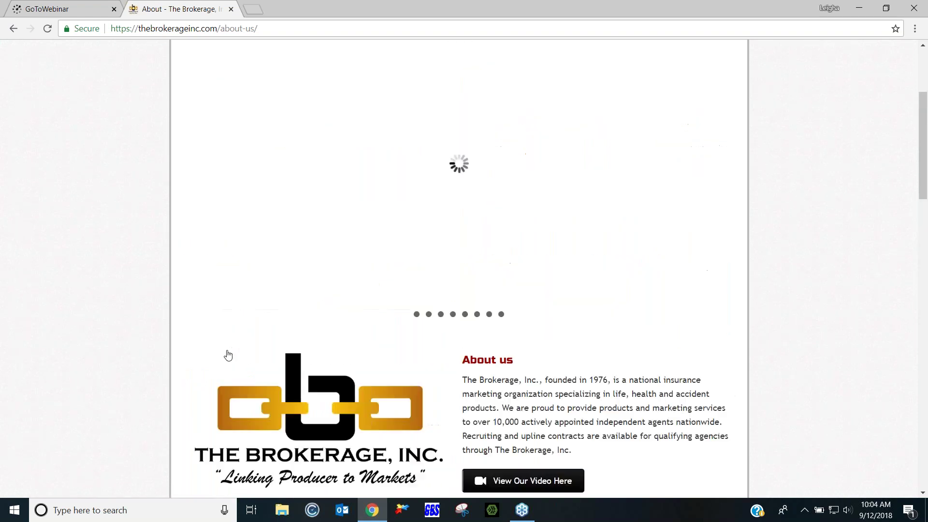
pyautogui.scroll(4, 134, 226)
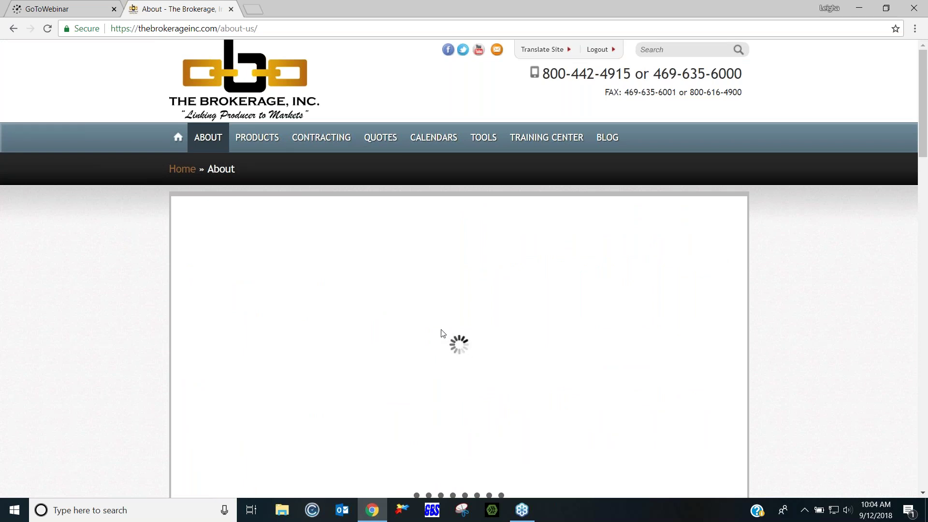
pyautogui.moveTo(206, 142)
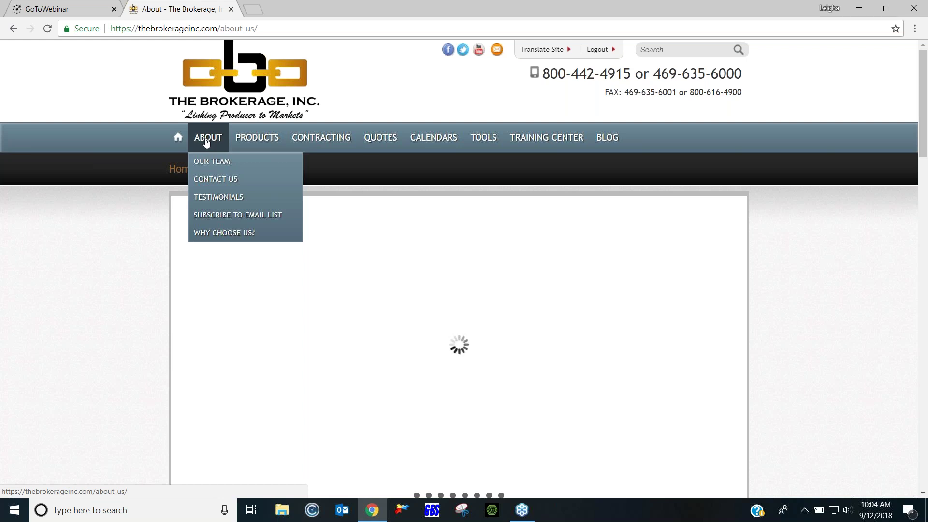
# Open the Products page and look through the insurance product categories offered to agents
pyautogui.moveTo(261, 140)
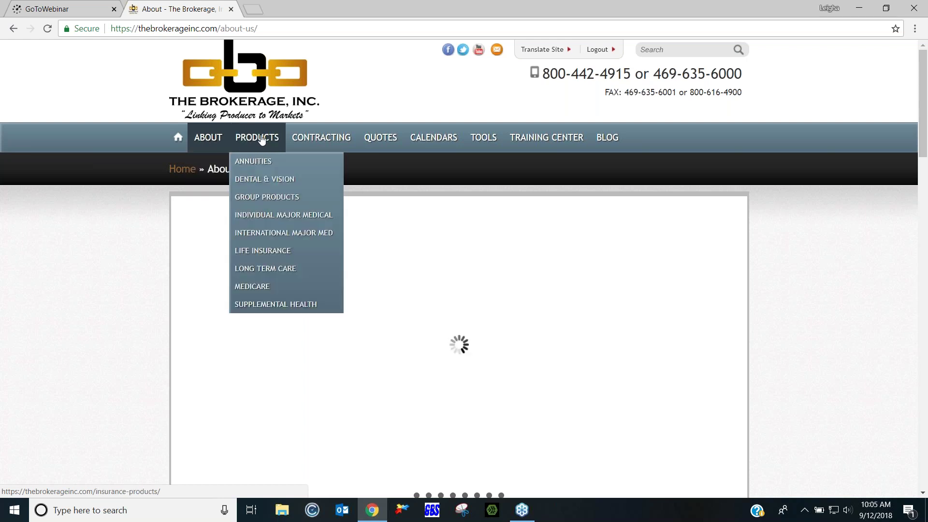
pyautogui.click(261, 140)
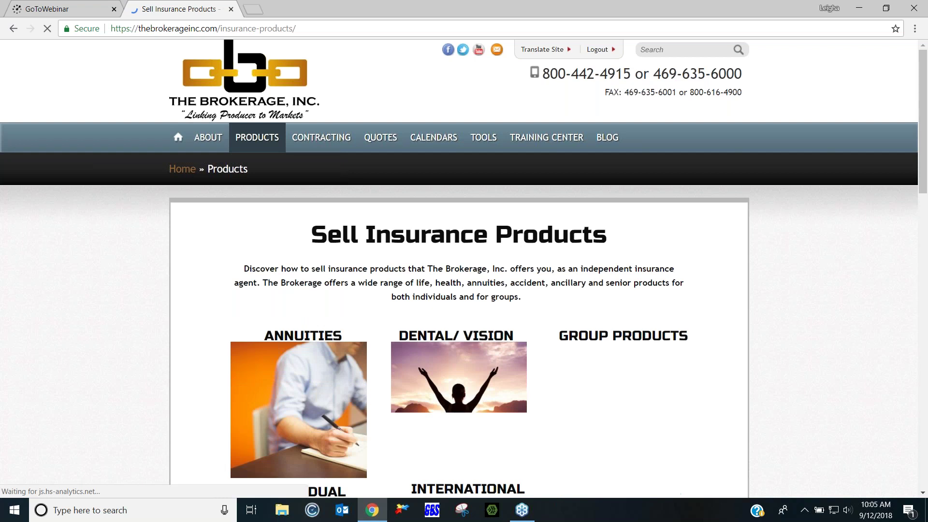
pyautogui.moveTo(262, 145)
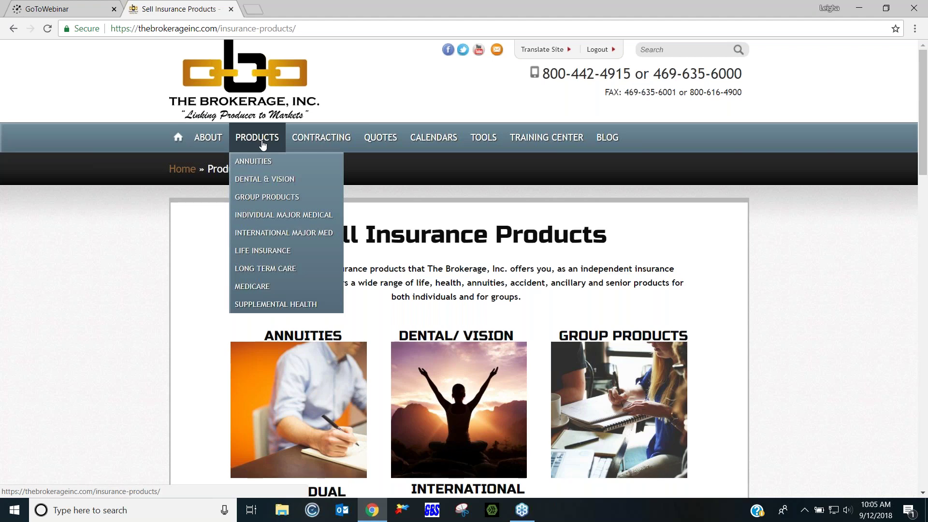
pyautogui.scroll(-4, 162, 302)
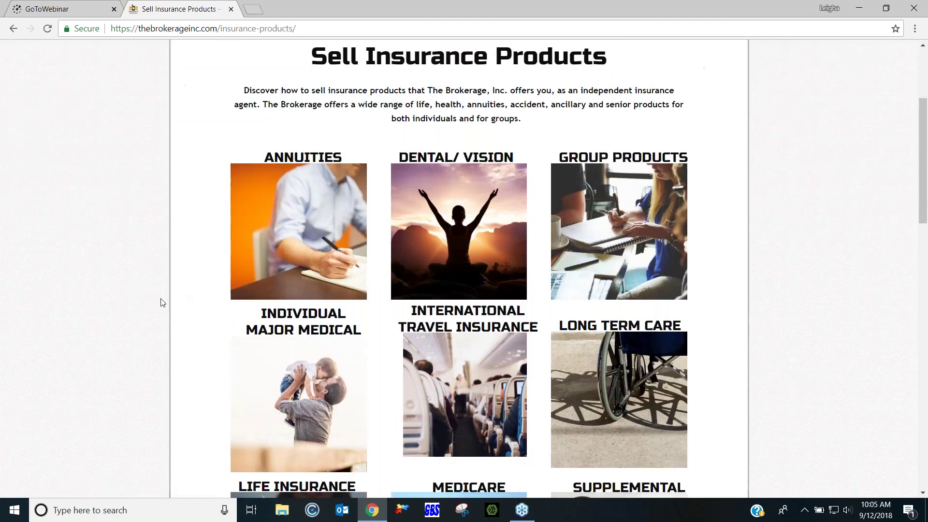
pyautogui.scroll(-3, 103, 362)
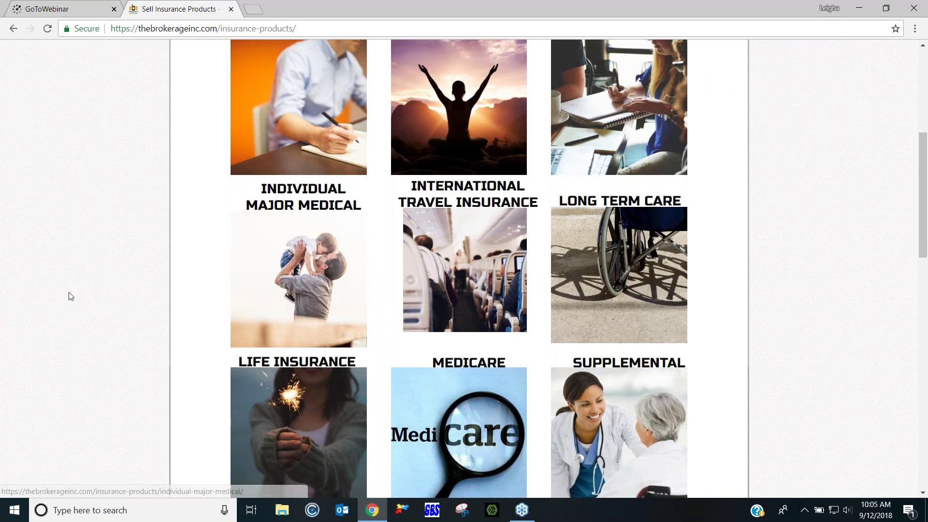
pyautogui.scroll(-3, 71, 304)
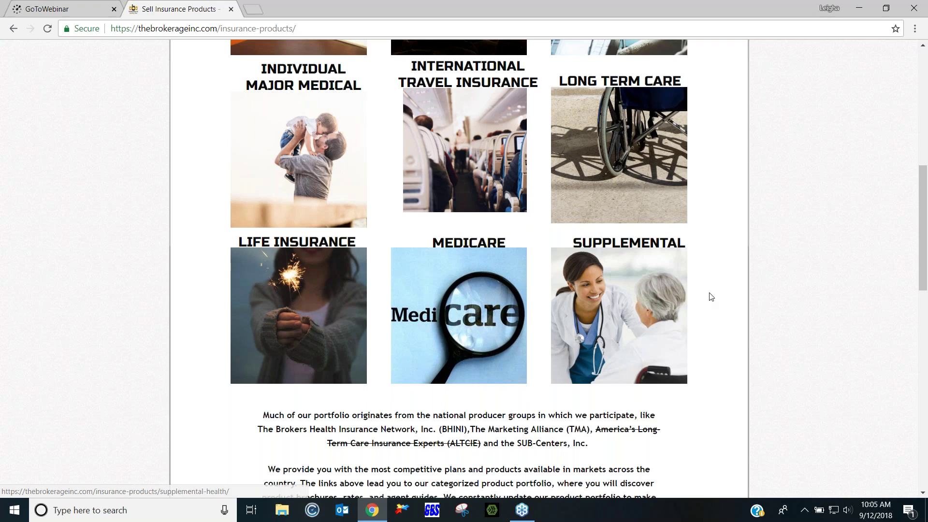
pyautogui.scroll(8, 711, 297)
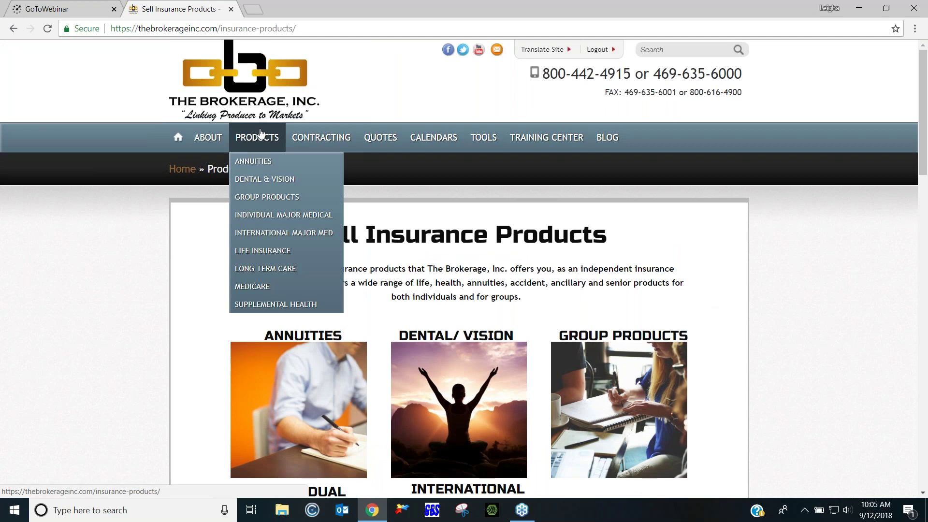
# Open the Medicare Supplement product page and review its carrier logos and the Medigap policy guide link
pyautogui.moveTo(253, 287)
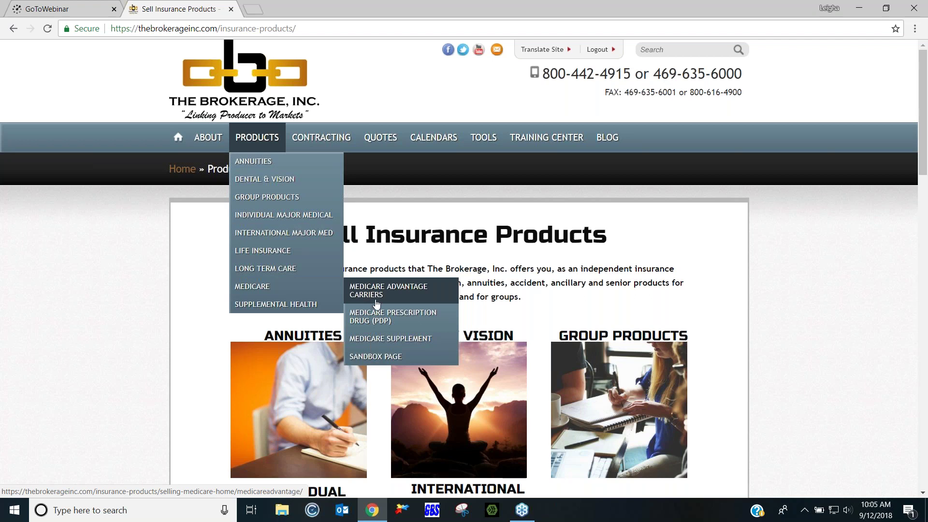
pyautogui.click(382, 341)
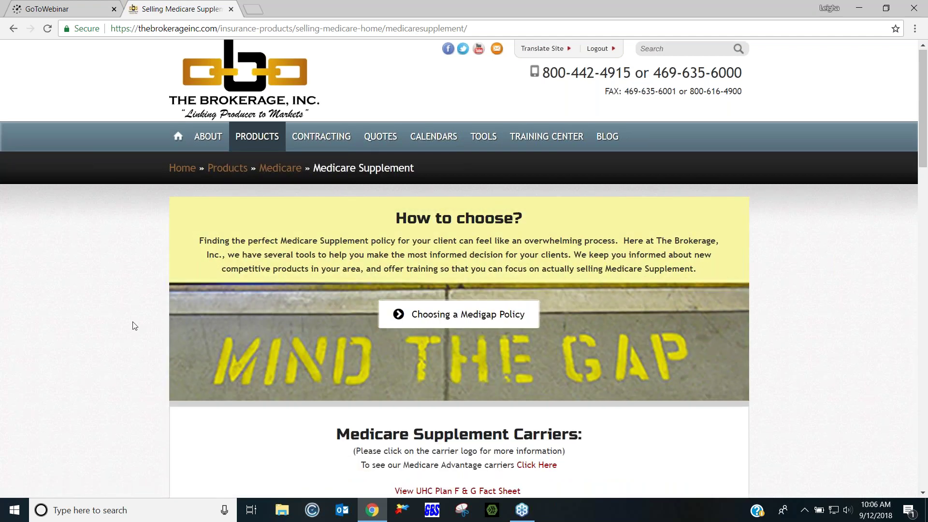
pyautogui.scroll(-5, 135, 326)
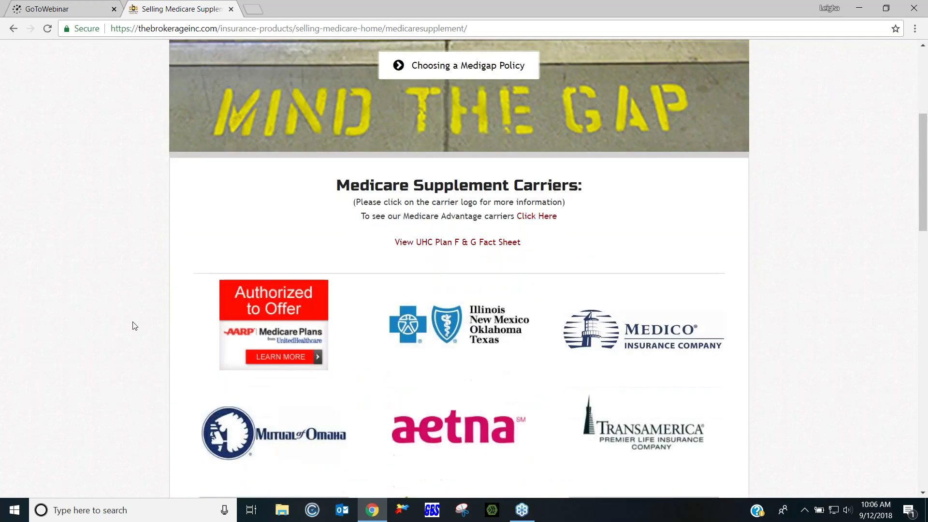
pyautogui.scroll(-1, 135, 326)
pyautogui.scroll(-1, 135, 326)
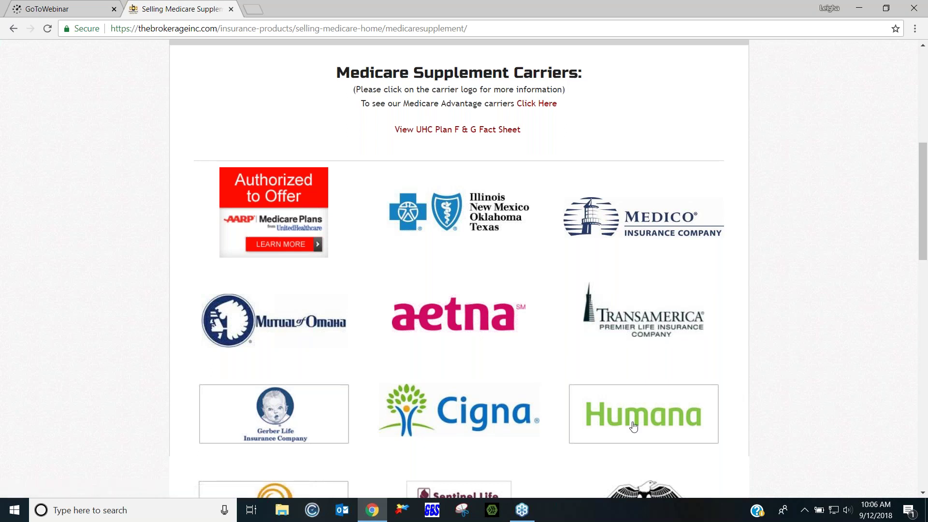
pyautogui.scroll(-3, 676, 415)
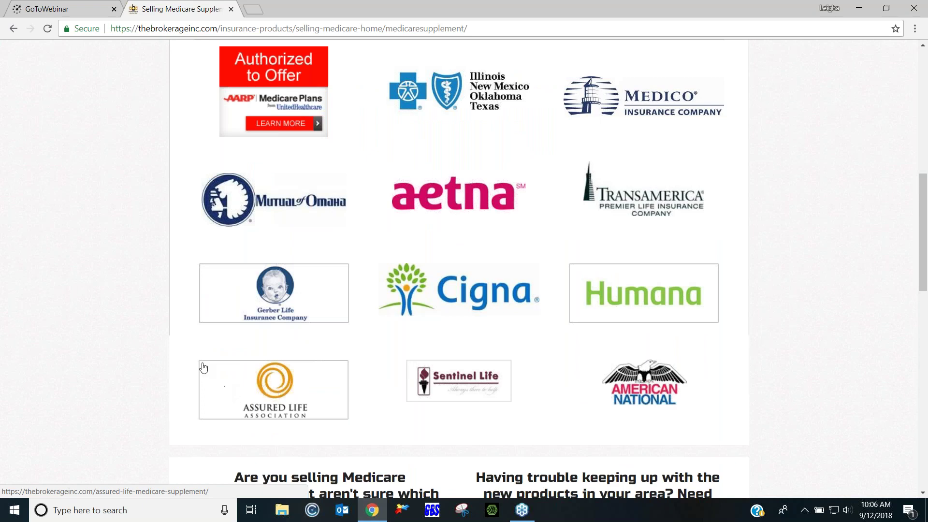
pyautogui.scroll(5, 130, 335)
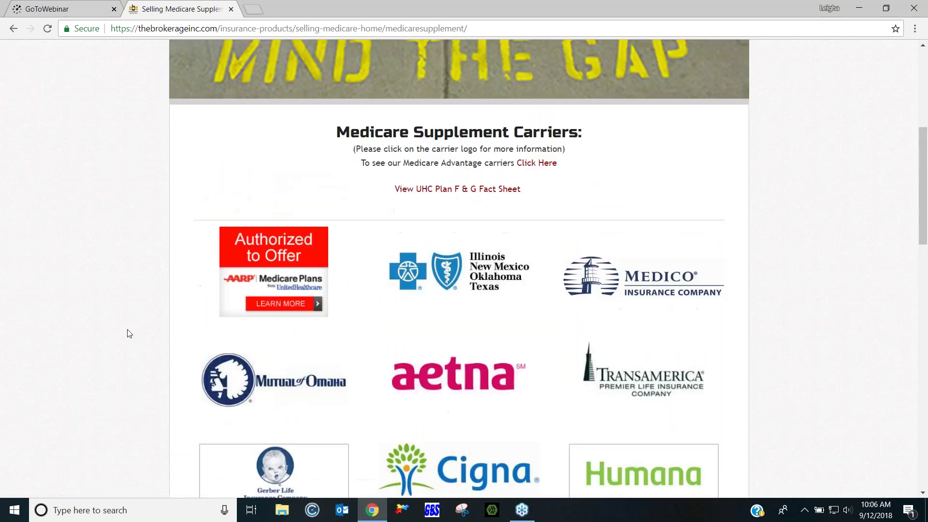
pyautogui.scroll(1, 698, 310)
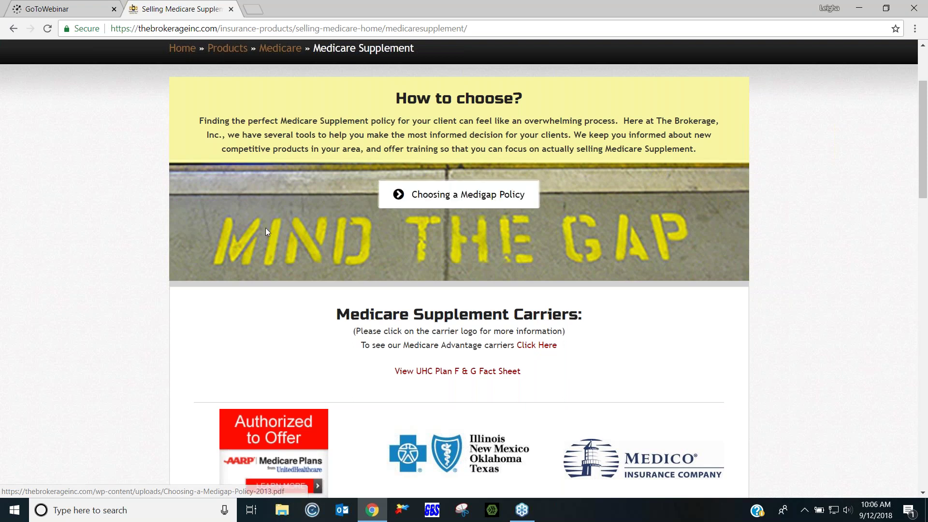
# Open the Contracting page and review the SuranceBay instructions, required documents and the link for getting contracted
pyautogui.scroll(2, 263, 228)
pyautogui.click(317, 139)
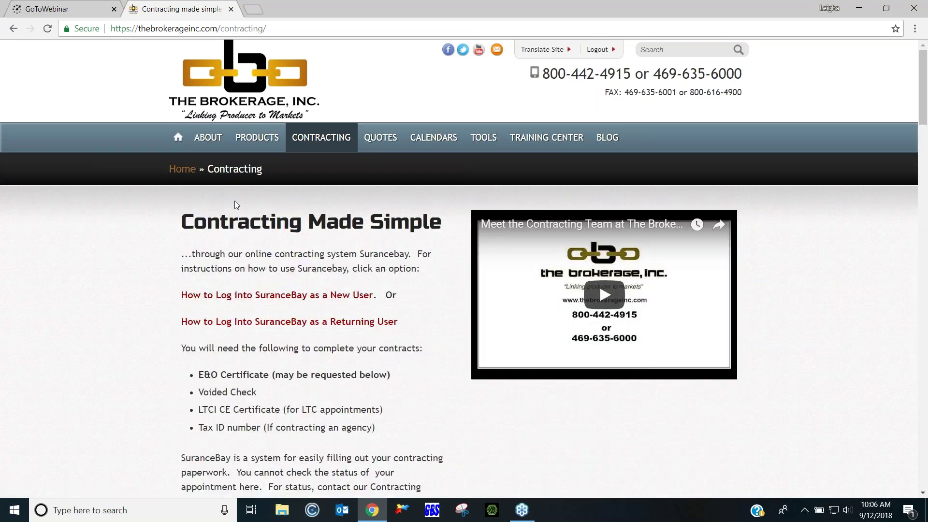
pyautogui.scroll(-3, 138, 269)
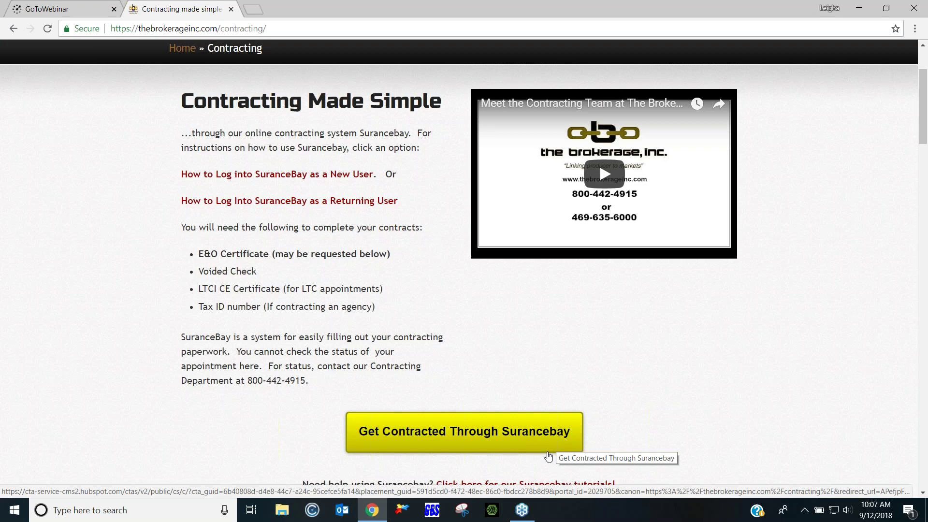
# Open the TBI Trainings calendar and look over the events listed for September 2018
pyautogui.scroll(1, 366, 403)
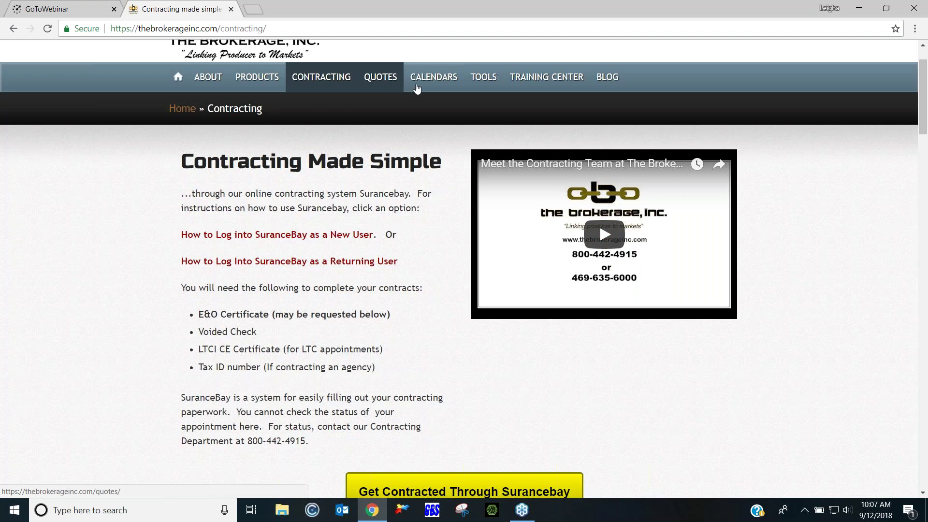
pyautogui.click(440, 81)
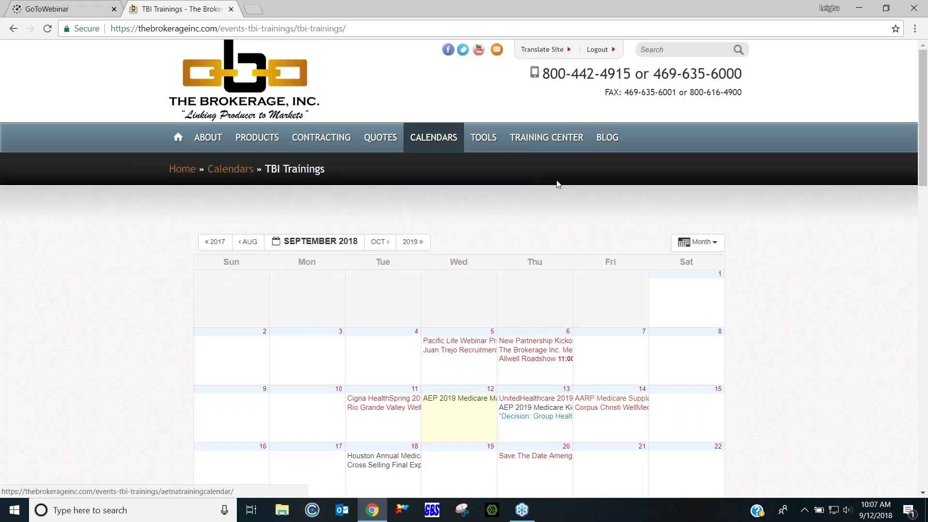
pyautogui.scroll(-1, 556, 182)
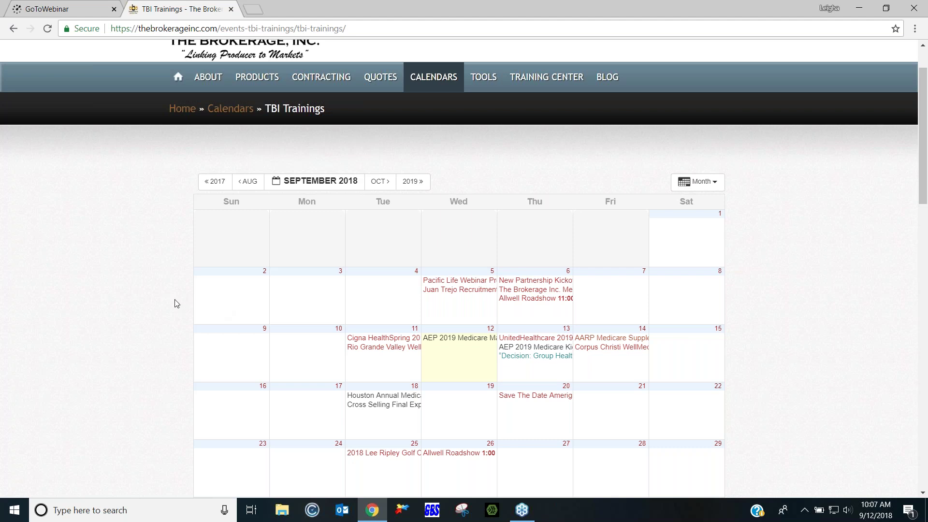
pyautogui.moveTo(433, 82)
pyautogui.moveTo(473, 343)
# Open the Cheat Sheets page of the Tools section and look over its product comparison categories
pyautogui.moveTo(487, 77)
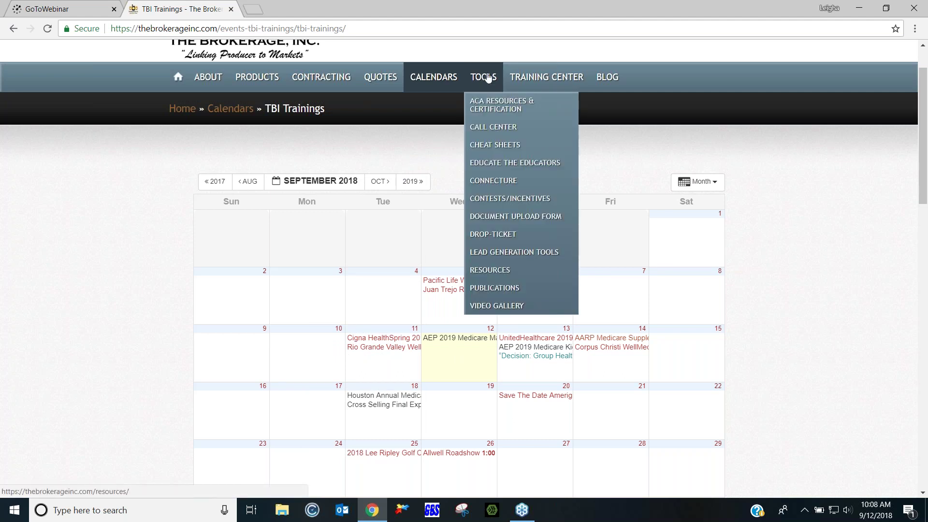
pyautogui.click(487, 80)
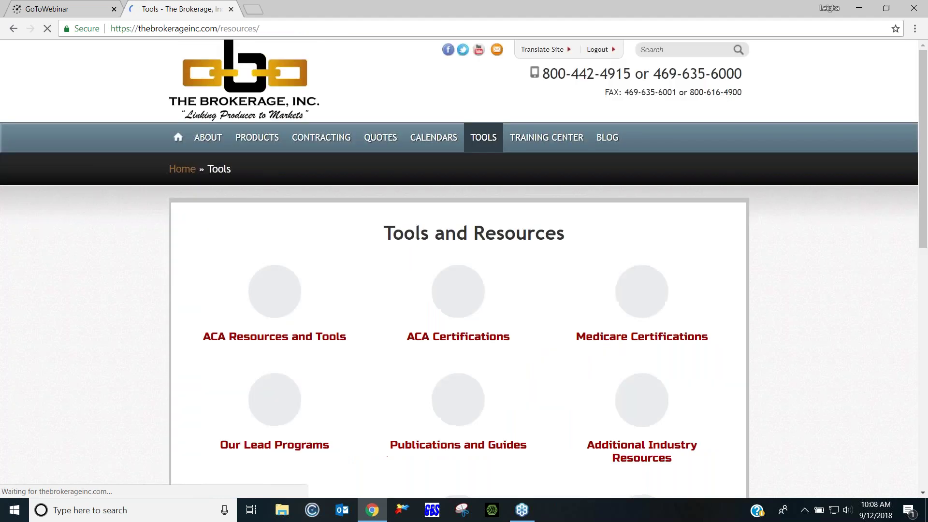
pyautogui.moveTo(488, 139)
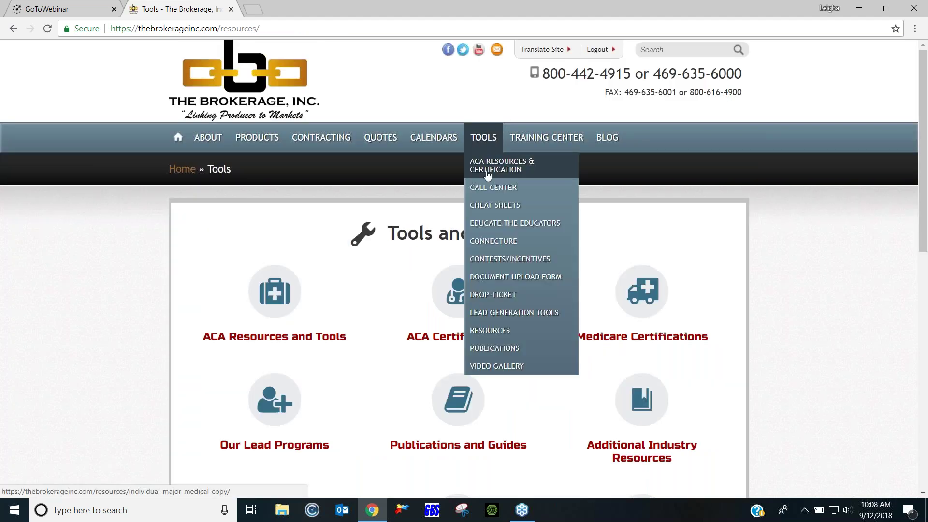
pyautogui.click(489, 207)
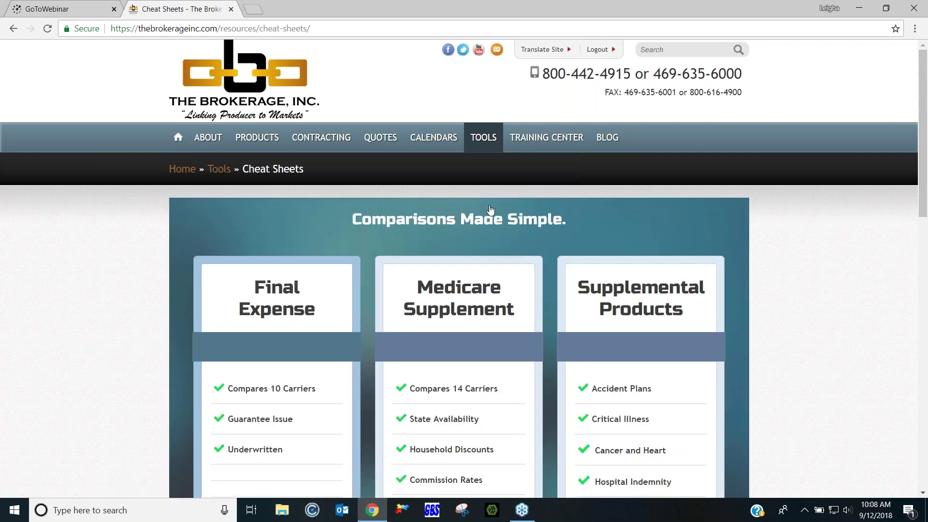
pyautogui.scroll(-3, 446, 478)
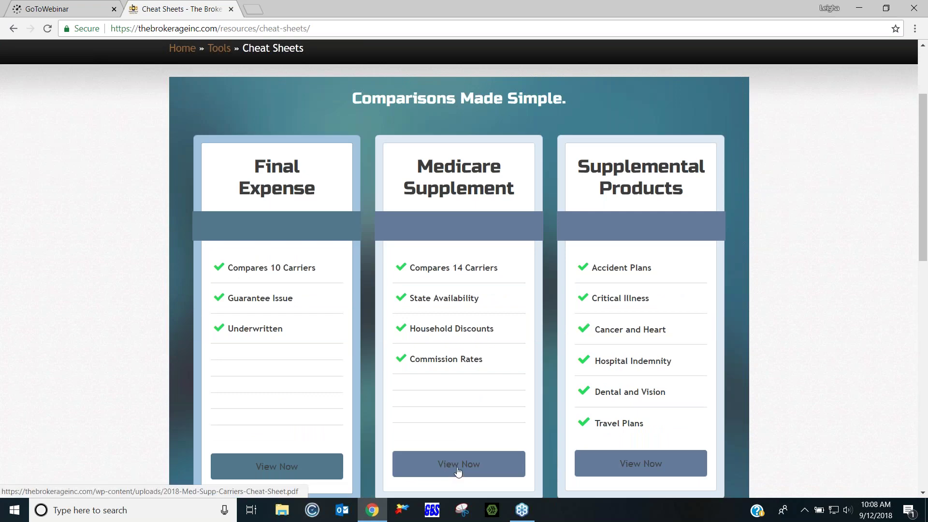
# View the Medicare Supplement carriers cheat sheet PDF and return to the Cheat Sheets page
pyautogui.click(456, 466)
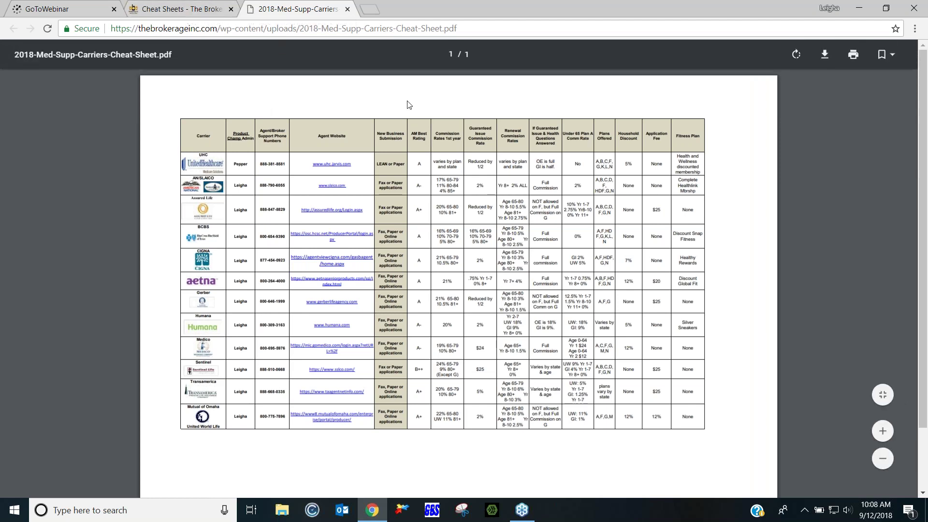
pyautogui.click(200, 10)
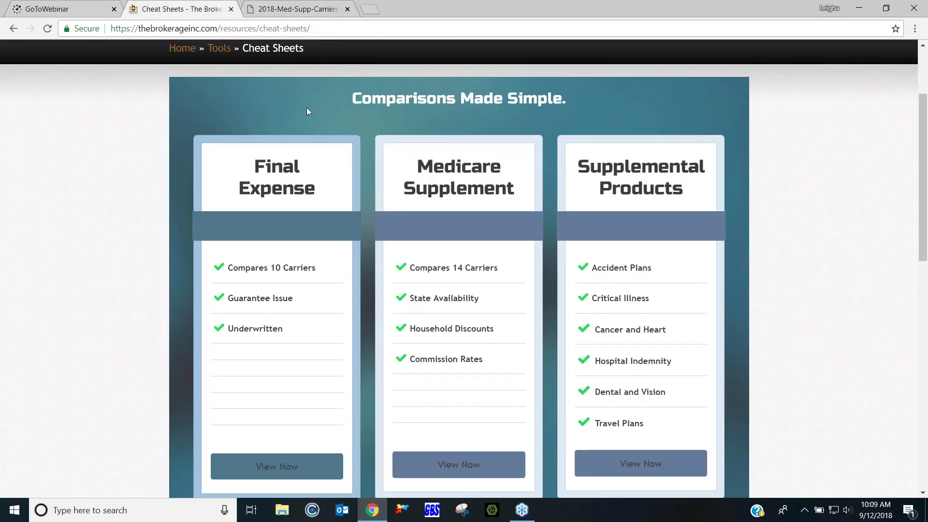
pyautogui.scroll(3, 303, 111)
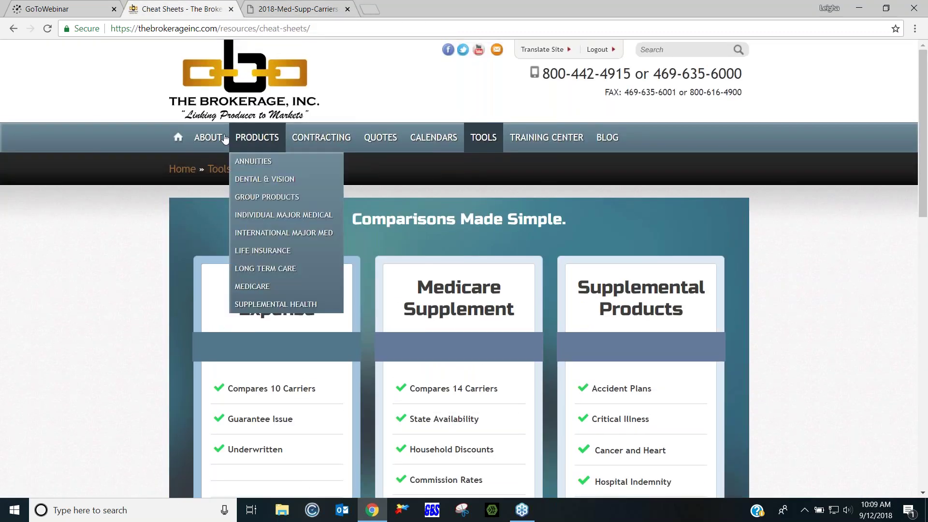
# Check the Training Center options, then browse the company blog's recent posts and return to the Cheat Sheets page
pyautogui.moveTo(543, 144)
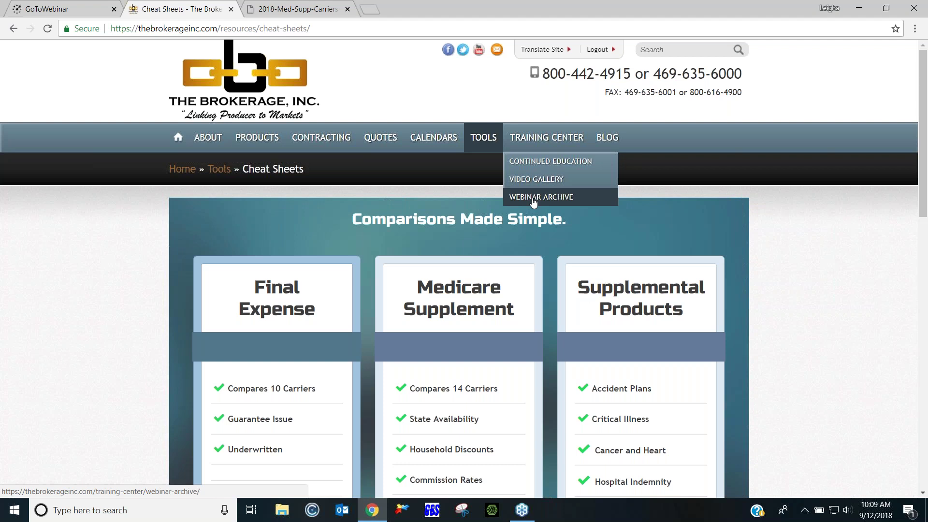
pyautogui.click(607, 138)
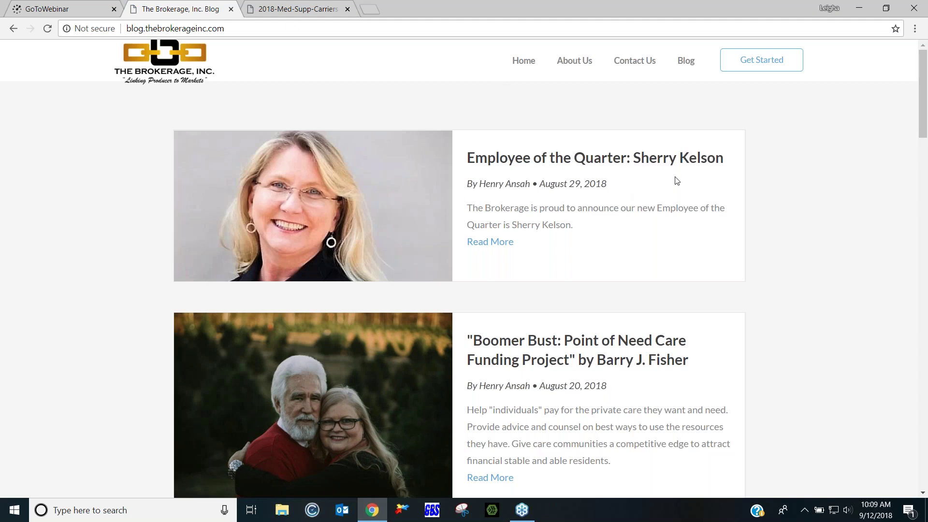
pyautogui.scroll(-1, 701, 252)
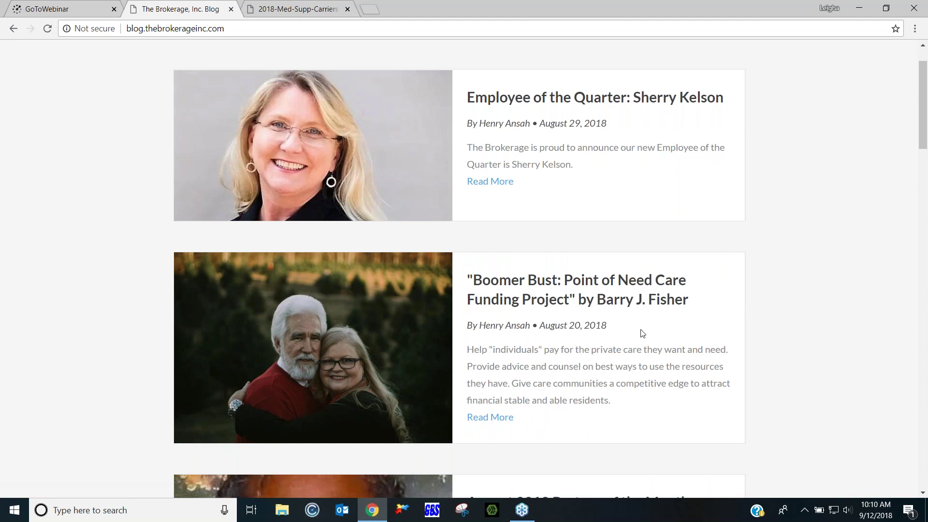
pyautogui.scroll(-5, 718, 324)
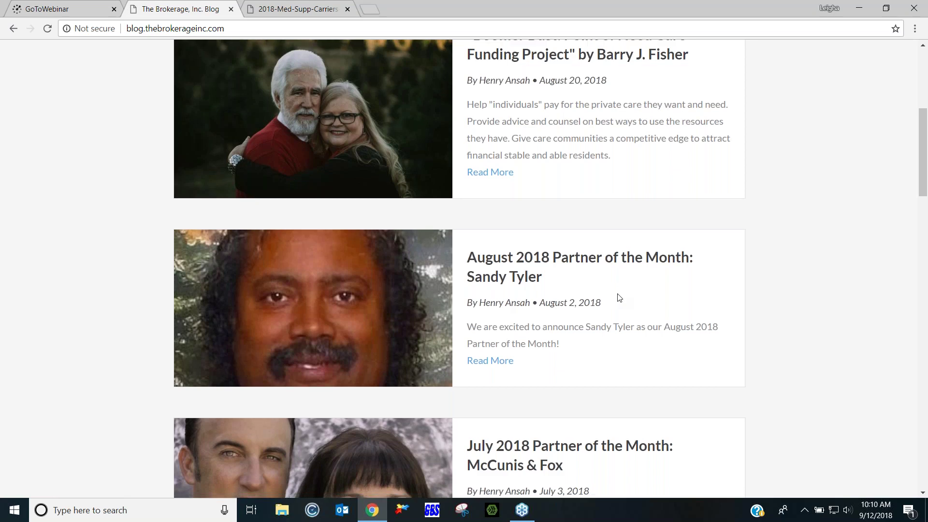
pyautogui.scroll(-2, 618, 298)
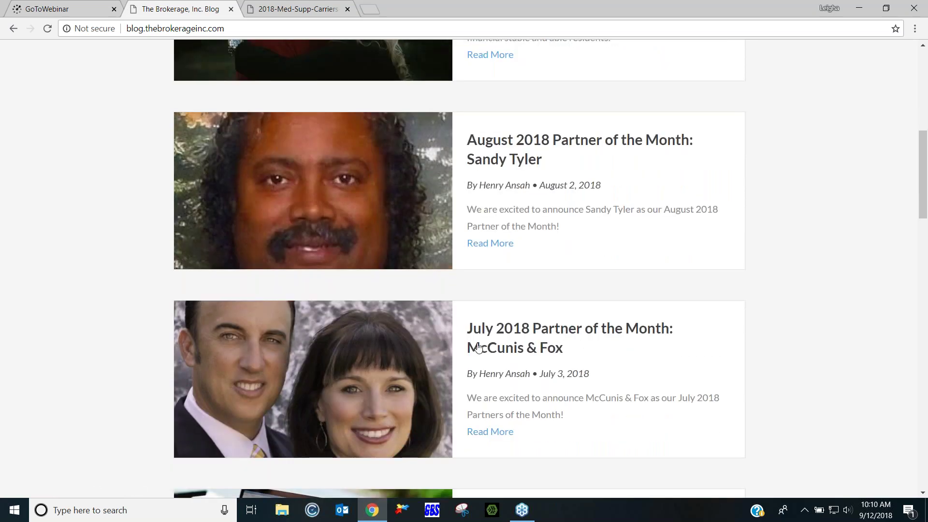
pyautogui.scroll(1, 528, 303)
pyautogui.scroll(8, 528, 303)
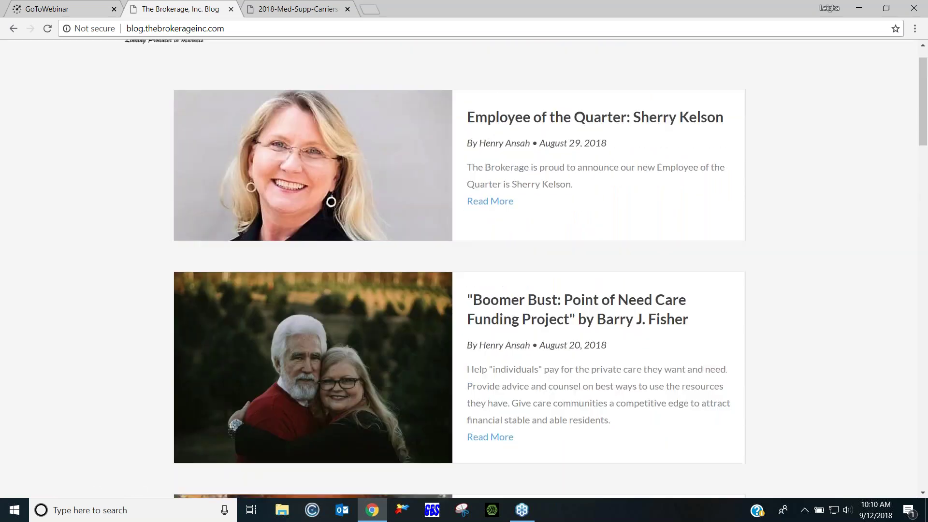
pyautogui.click(13, 28)
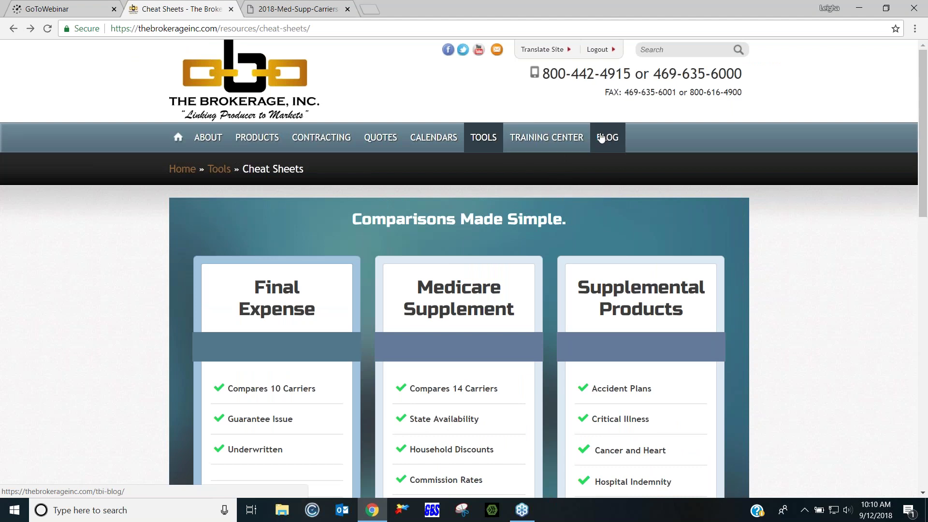
# From the site's quote engines, open the Medicare Supplement quoting tool and start a new quote
pyautogui.click(378, 138)
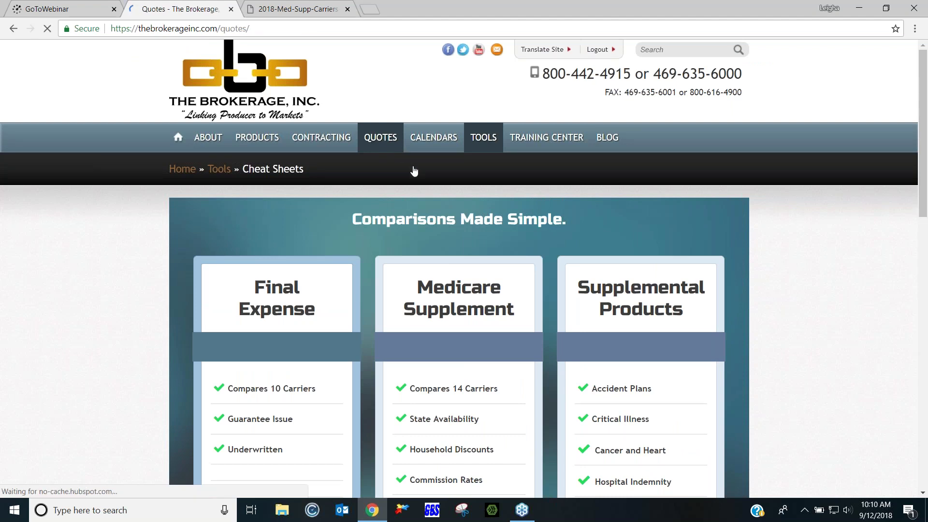
pyautogui.scroll(-1, 414, 172)
pyautogui.scroll(-3, 414, 172)
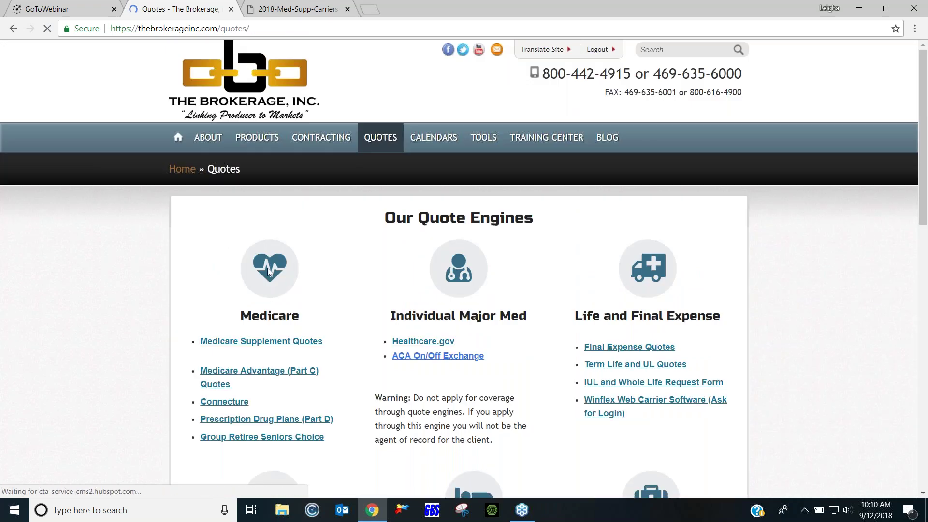
pyautogui.click(237, 341)
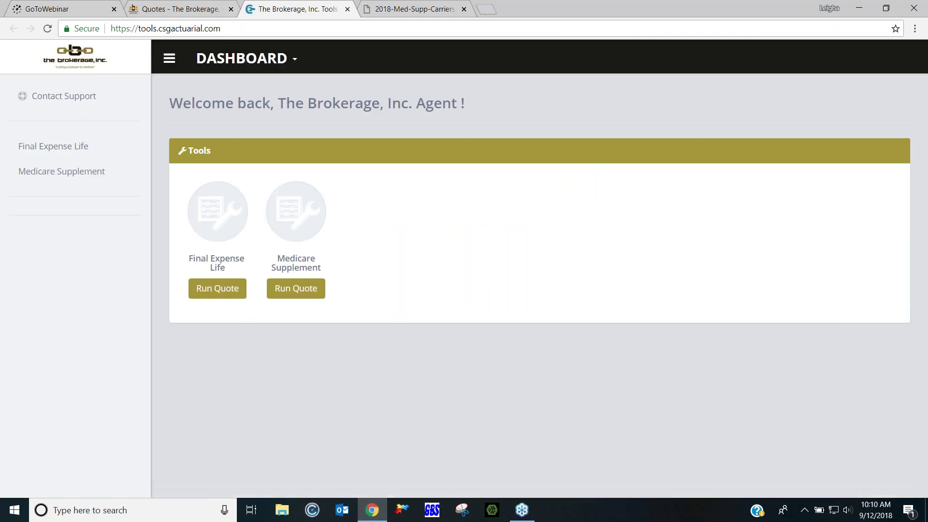
pyautogui.click(290, 289)
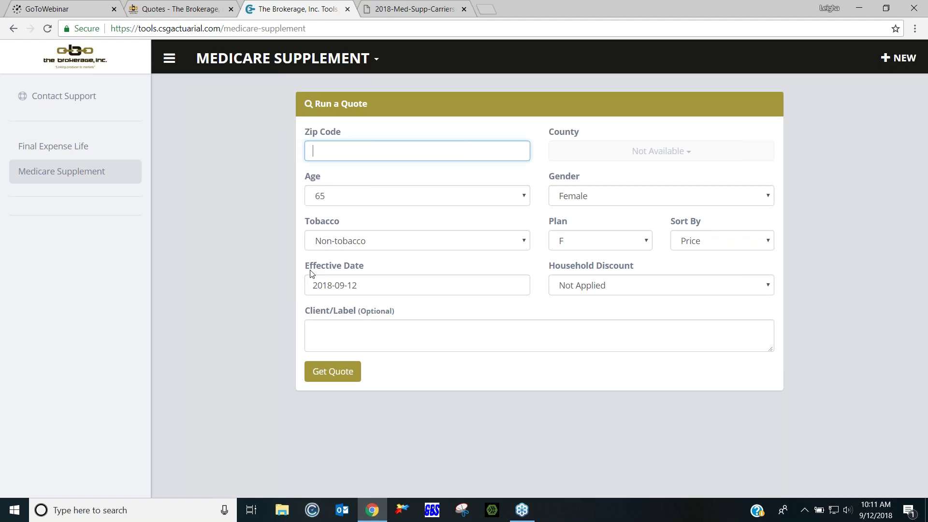
# Enter zip code 75057 and select Plan G for the Medicare Supplement quote
pyautogui.write('75057')
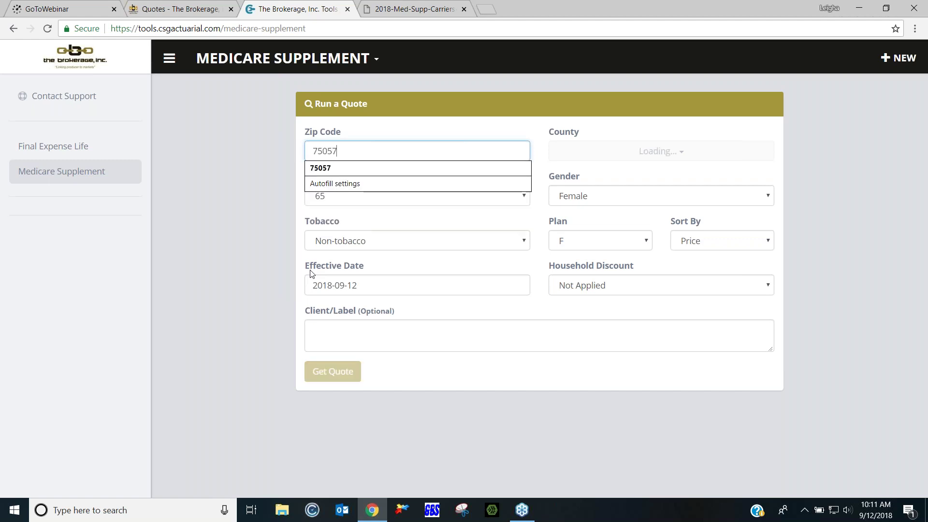
pyautogui.click(255, 190)
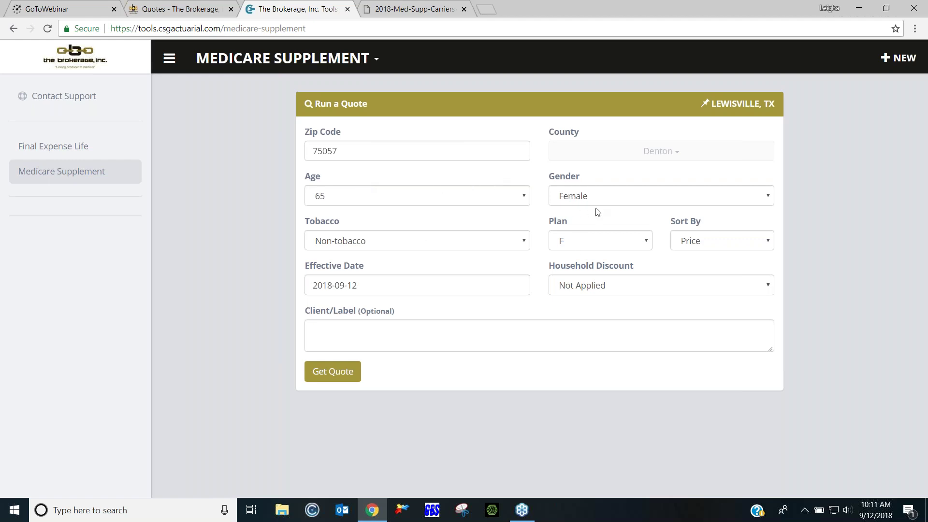
pyautogui.click(576, 245)
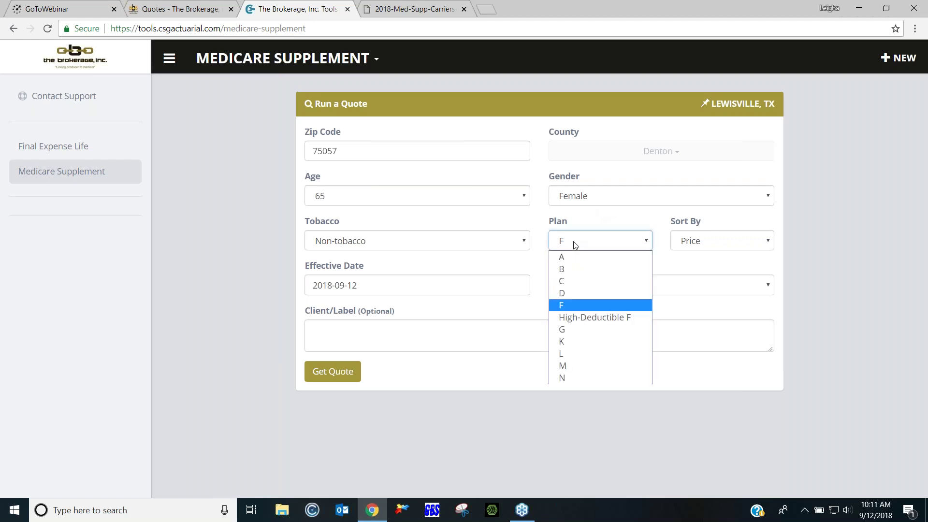
pyautogui.click(567, 332)
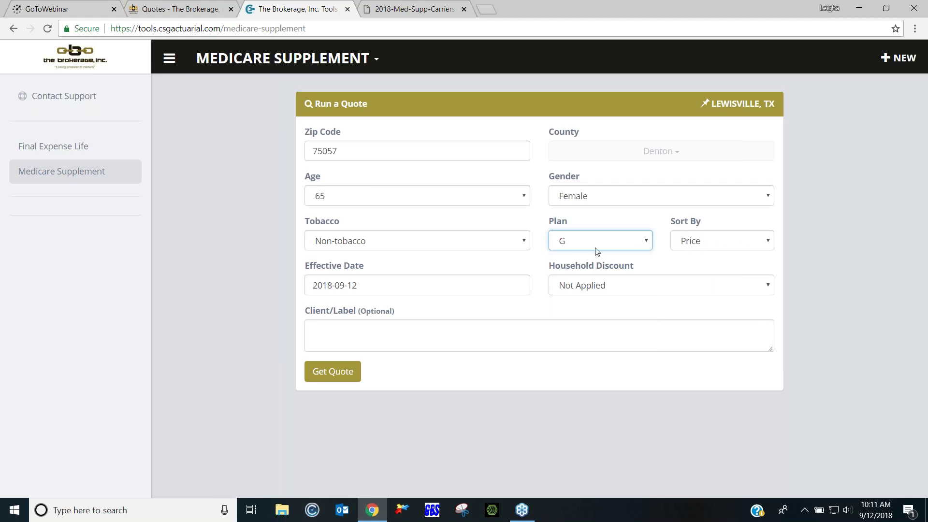
# Set the quote's effective date to 2018-10-01 and get the quotes
pyautogui.click(374, 289)
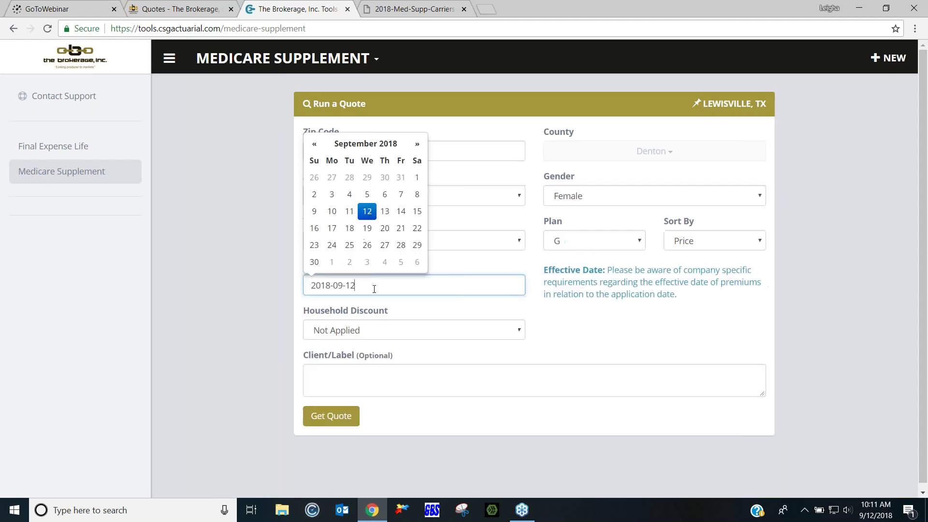
pyautogui.click(417, 143)
pyautogui.click(331, 182)
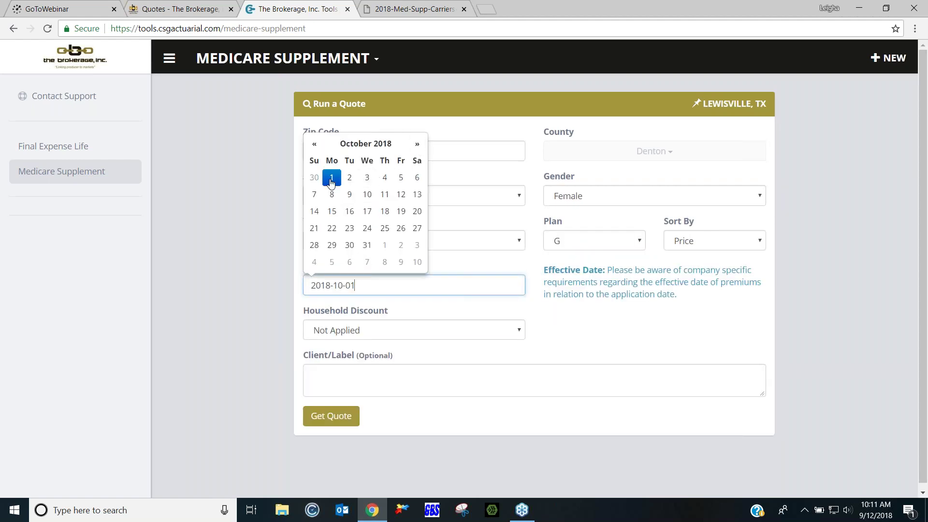
pyautogui.click(251, 228)
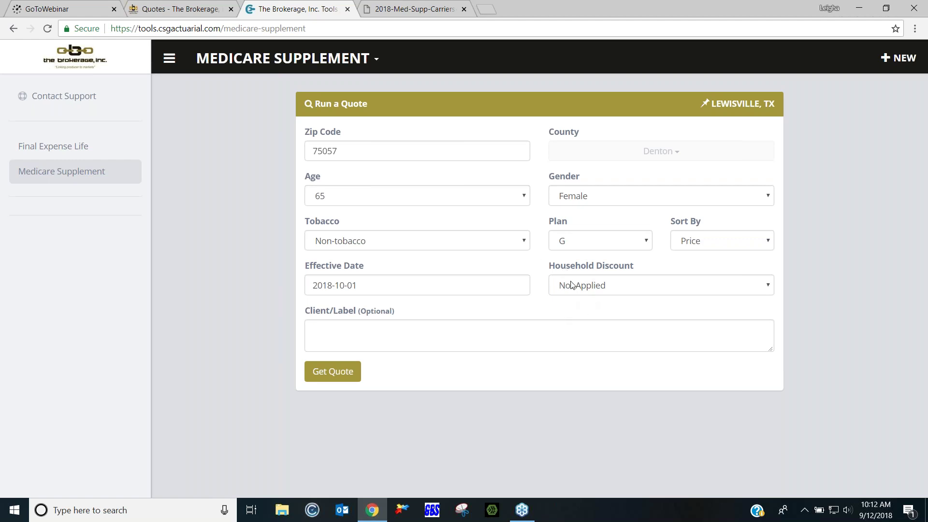
pyautogui.click(357, 376)
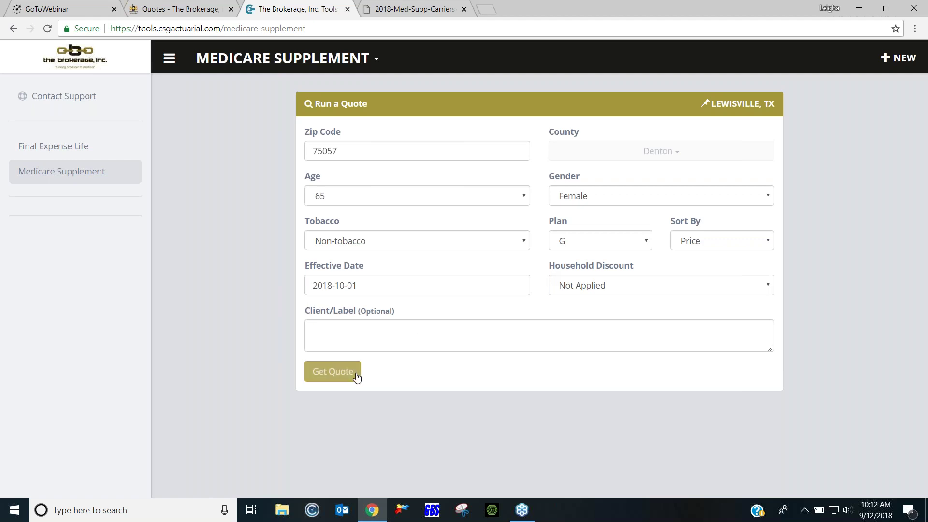
pyautogui.click(328, 373)
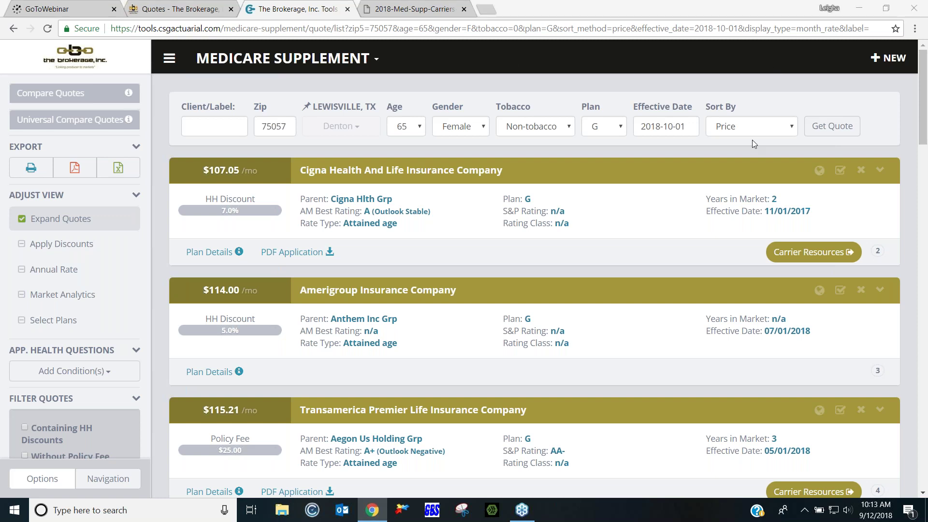
# Review the Plan G quotes by carrier and collapse the expanded quote details into a compact list
pyautogui.scroll(-4, 611, 195)
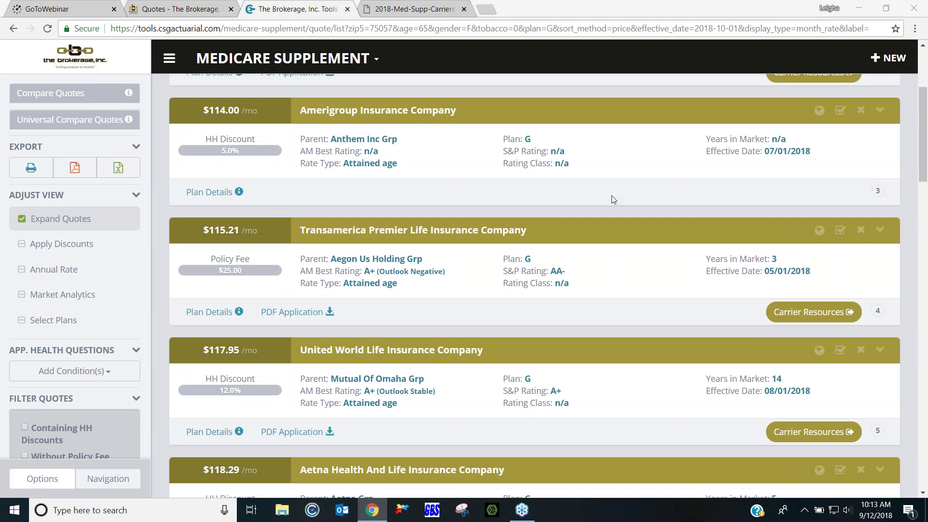
pyautogui.scroll(4, 611, 198)
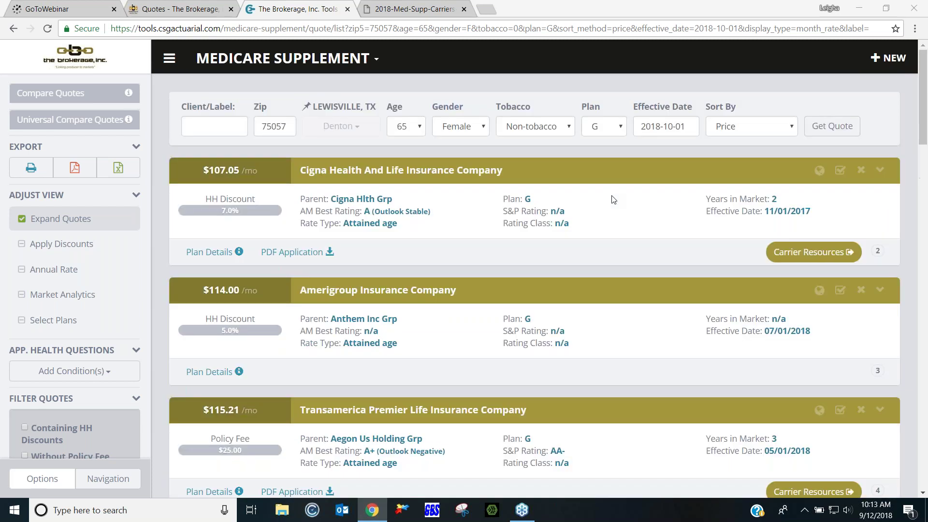
pyautogui.click(782, 71)
pyautogui.scroll(-1, 444, 240)
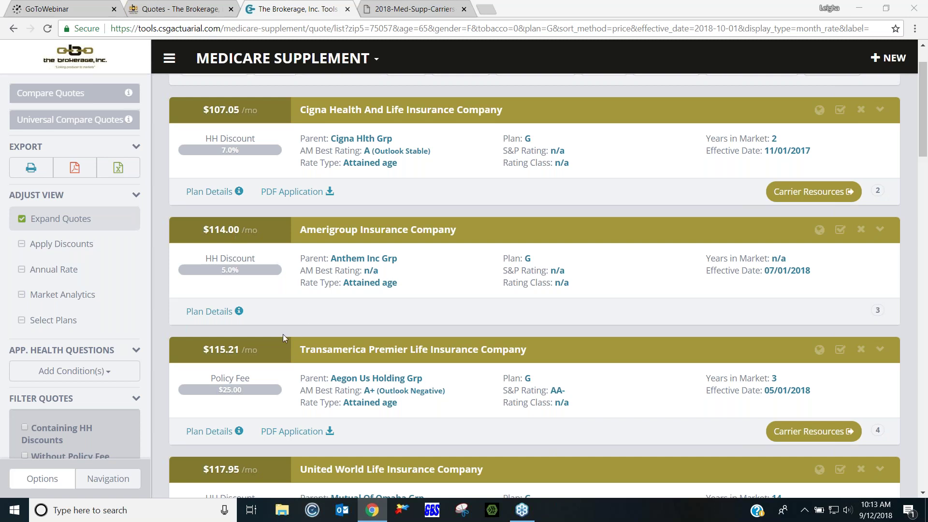
pyautogui.scroll(-1, 278, 335)
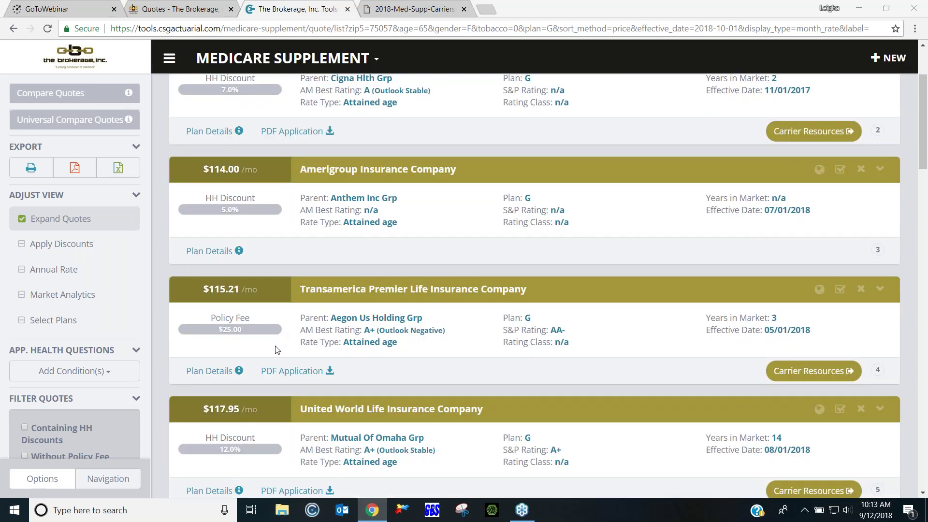
pyautogui.scroll(-1, 276, 347)
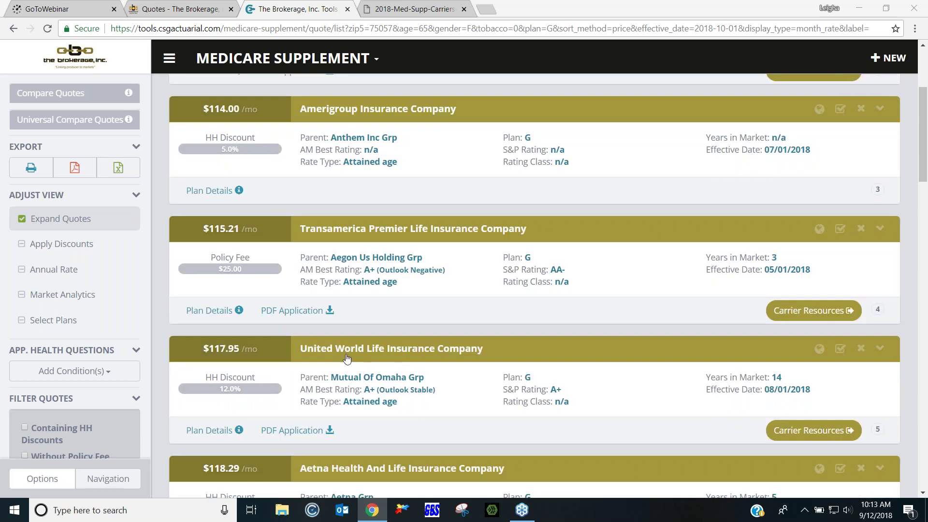
pyautogui.scroll(3, 329, 338)
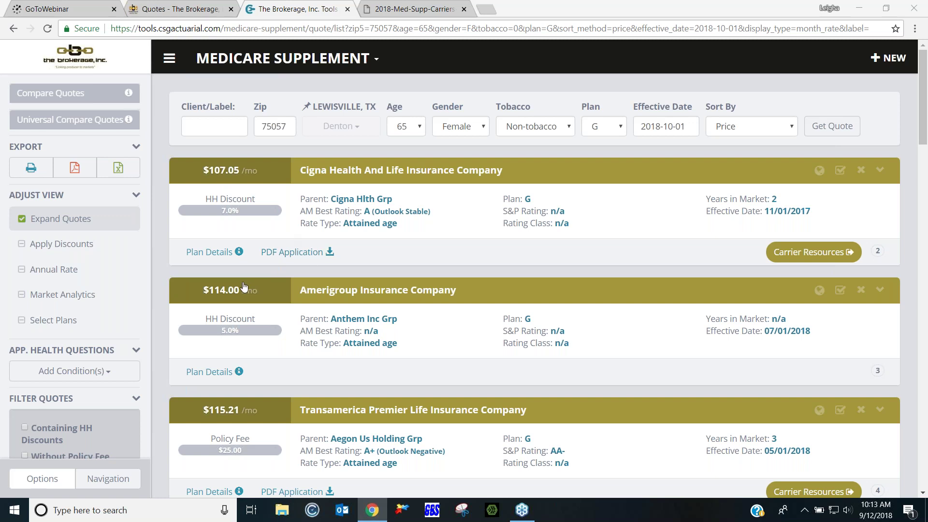
pyautogui.click(21, 220)
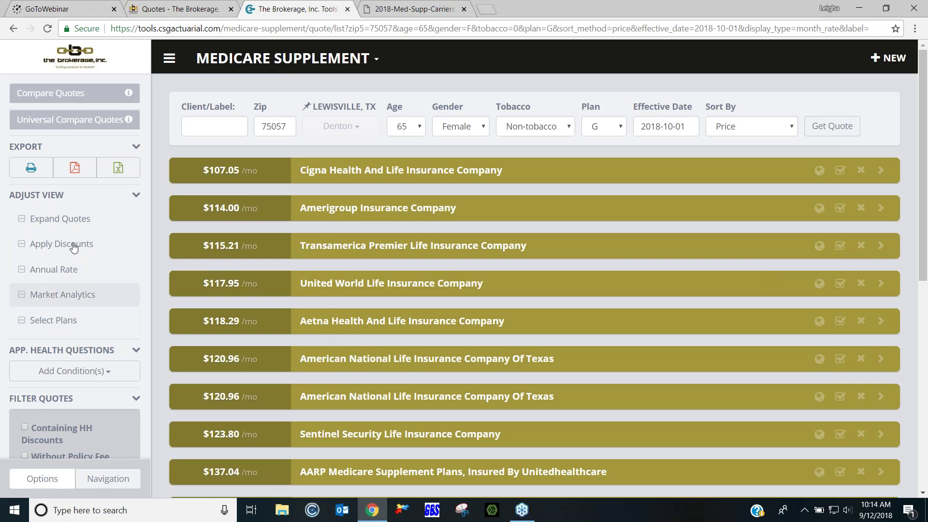
# Expand the quote details and preview the discounted and annual rates, turning both rate options off again
pyautogui.click(21, 219)
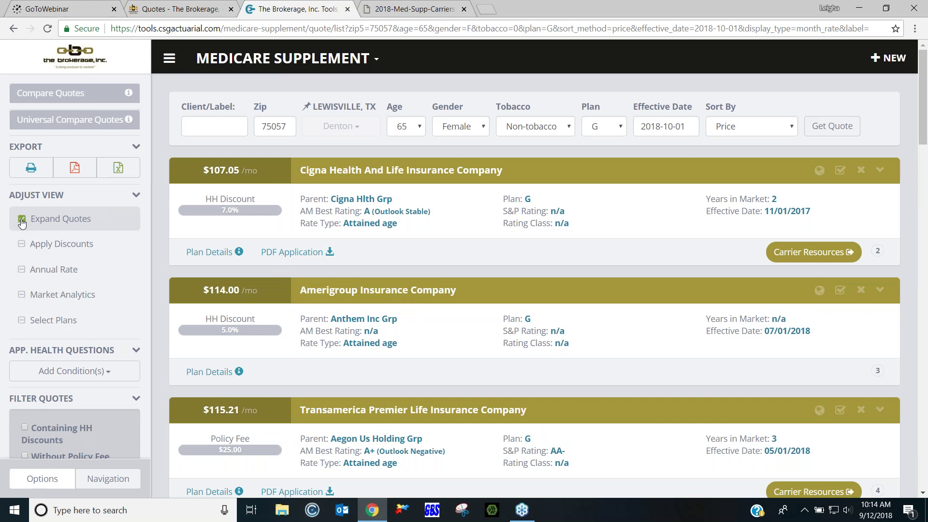
pyautogui.moveTo(22, 247)
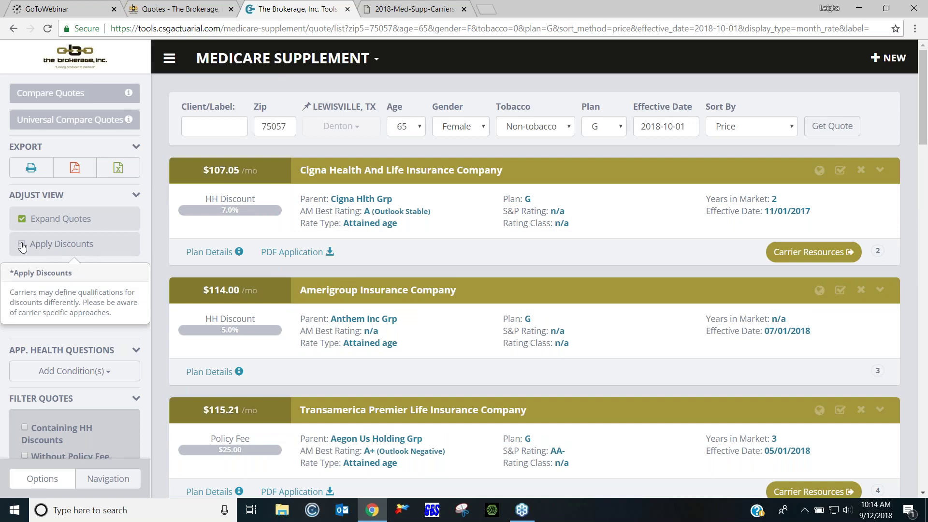
pyautogui.click(23, 246)
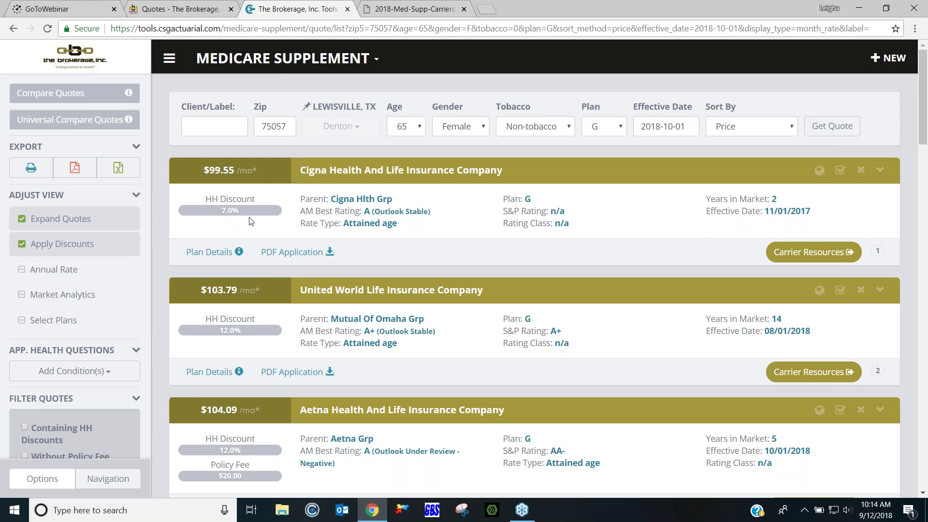
pyautogui.click(22, 245)
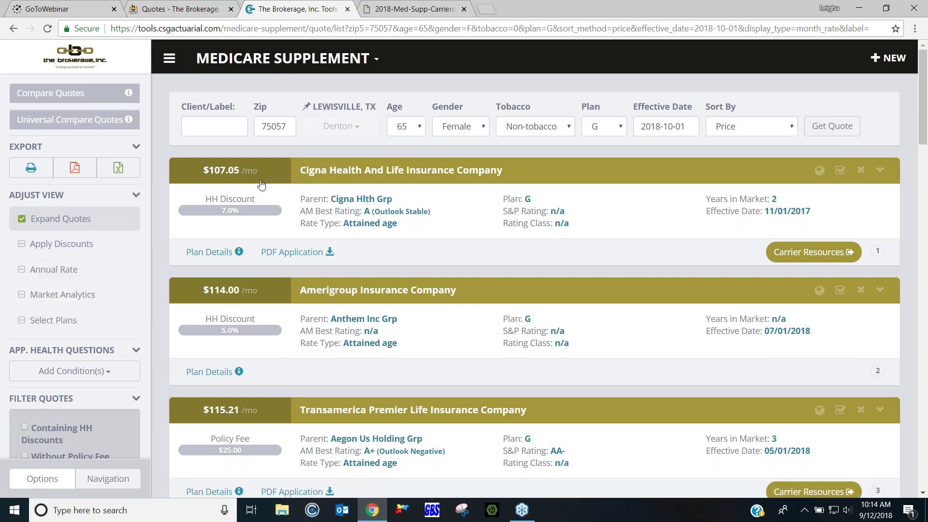
pyautogui.click(22, 272)
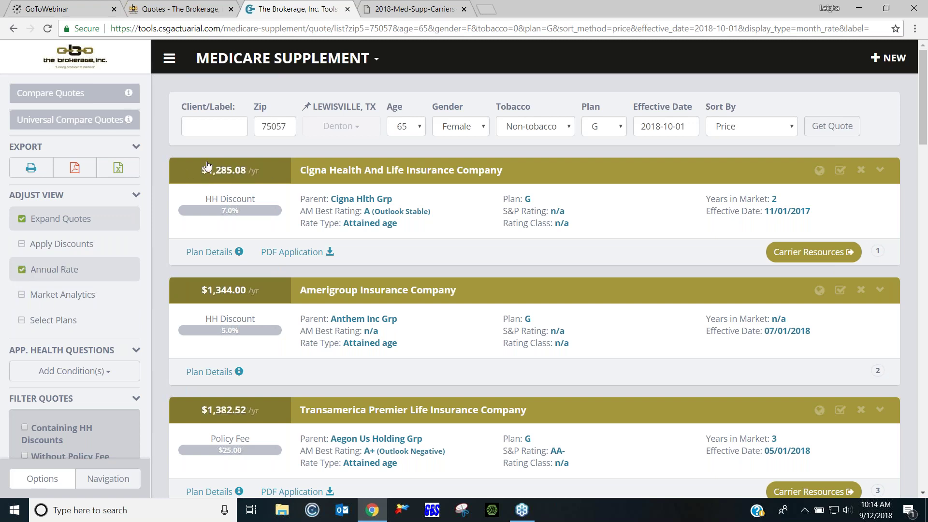
pyautogui.click(21, 273)
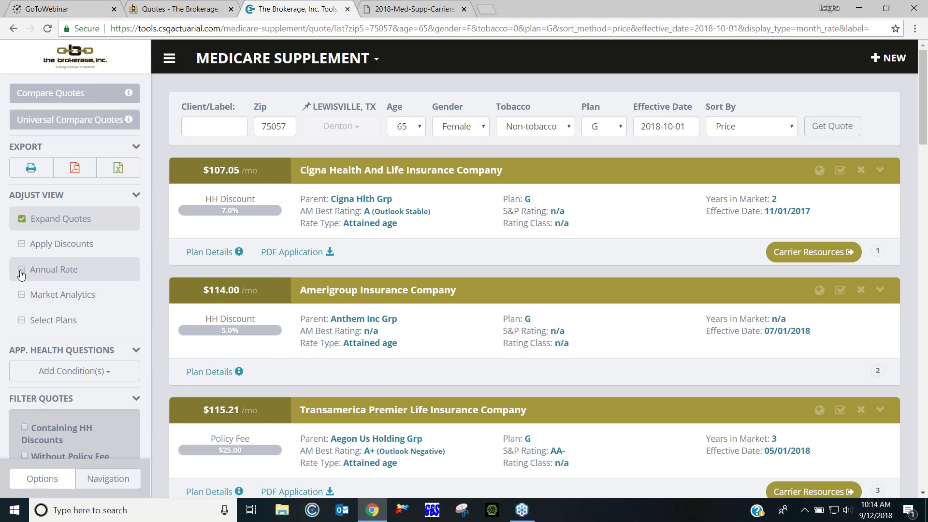
# Show market analytics and examine the carriers' age increases, increase history and market data down to the AARP Medicare Supplement Plans quote
pyautogui.click(22, 296)
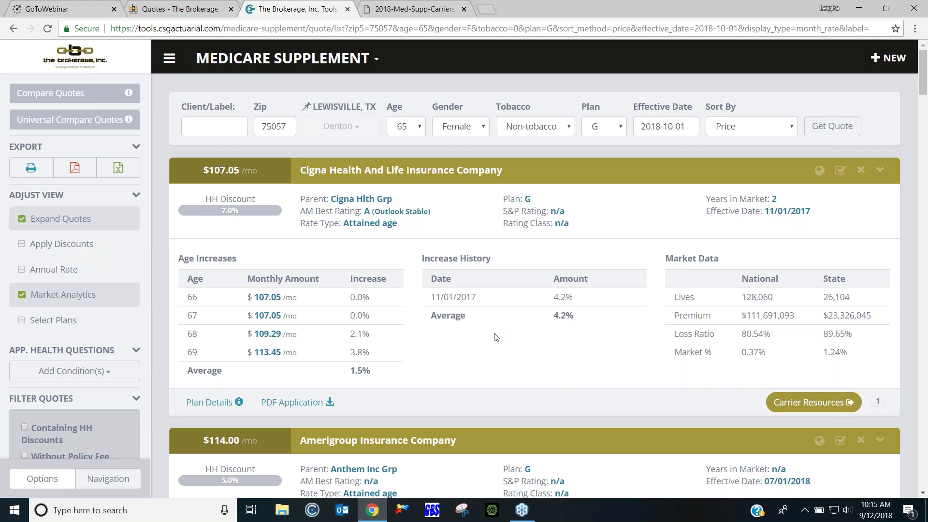
pyautogui.scroll(-6, 495, 337)
pyautogui.scroll(-11, 495, 337)
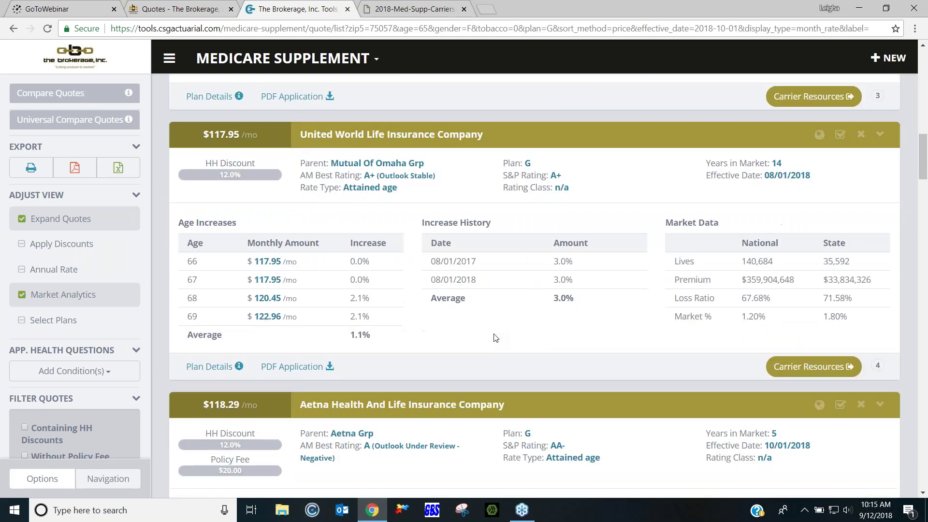
pyautogui.scroll(-9, 495, 337)
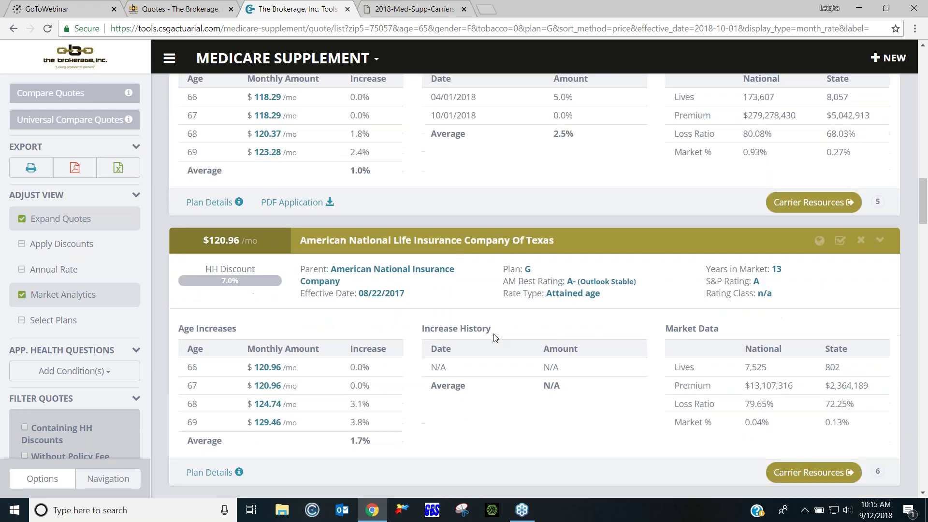
pyautogui.scroll(-10, 495, 337)
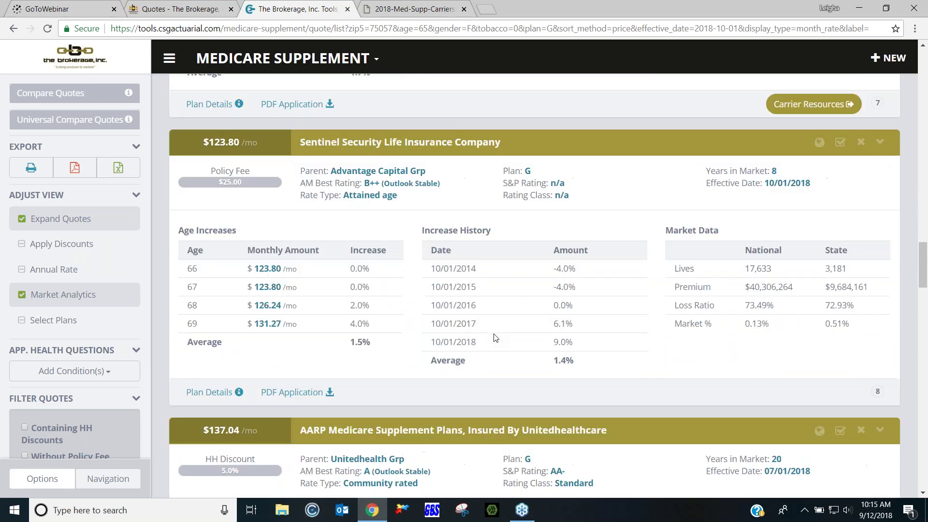
pyautogui.scroll(-6, 495, 337)
pyautogui.scroll(-1, 495, 337)
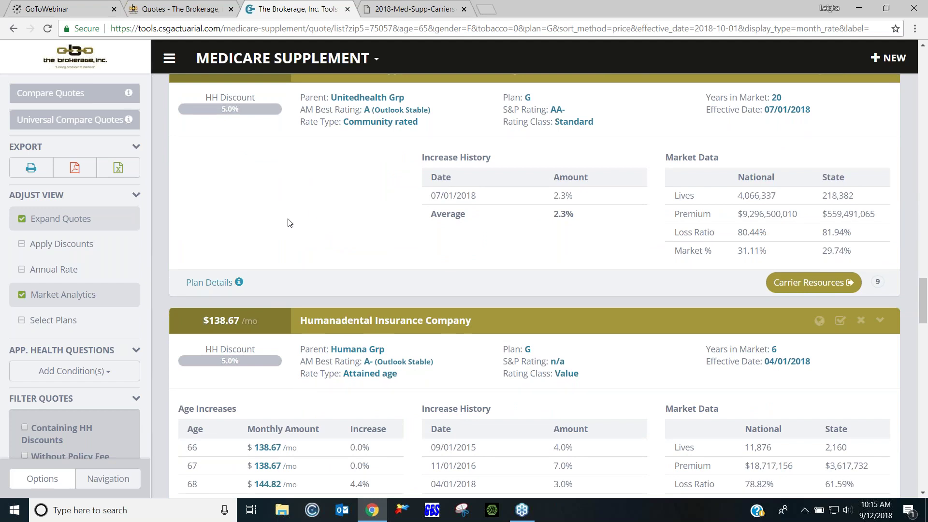
pyautogui.scroll(1, 536, 234)
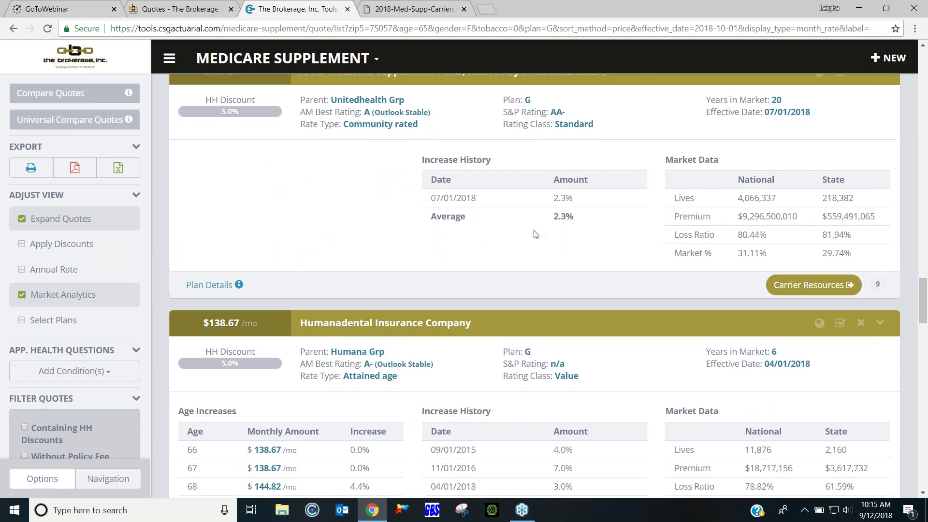
pyautogui.scroll(5, 536, 234)
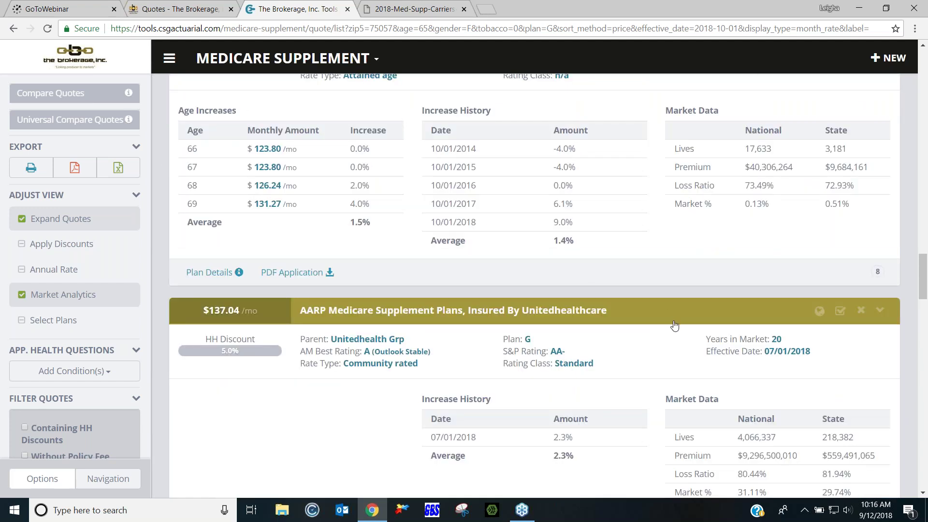
pyautogui.scroll(-1, 592, 286)
pyautogui.scroll(-1, 593, 289)
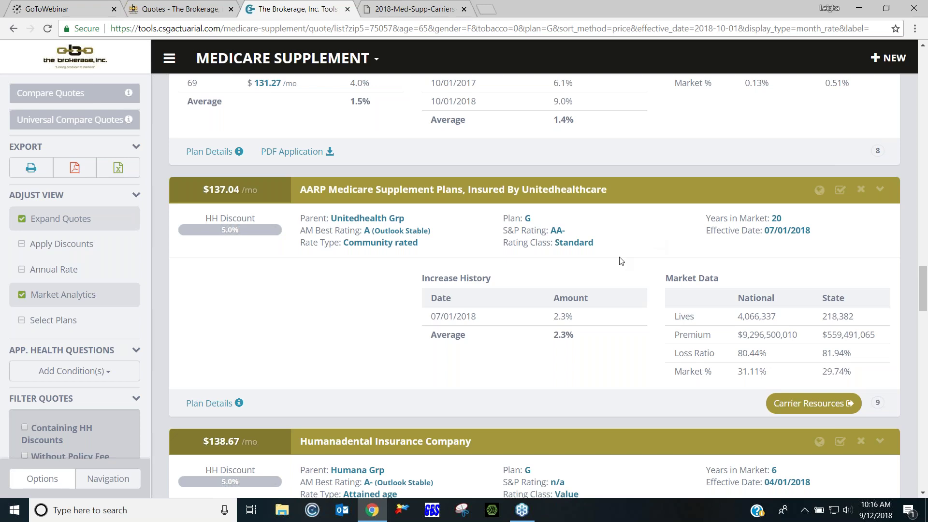
pyautogui.scroll(-4, 621, 261)
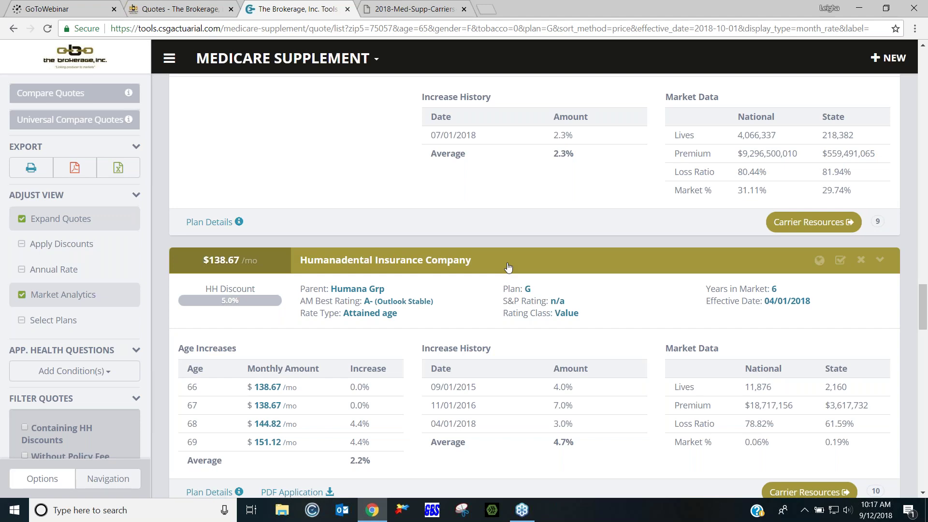
# Examine the market analytics of the higher-priced carriers down to BCBS IL/TX/NM/OK, and hide the analytics
pyautogui.scroll(-7, 507, 266)
pyautogui.scroll(-5, 505, 269)
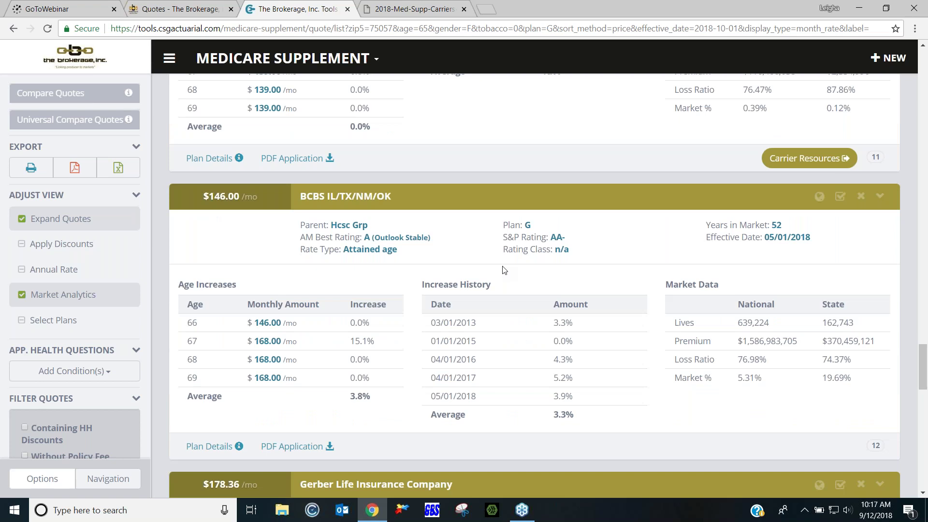
pyautogui.scroll(1, 504, 270)
pyautogui.scroll(-1, 504, 269)
pyautogui.scroll(10, 589, 221)
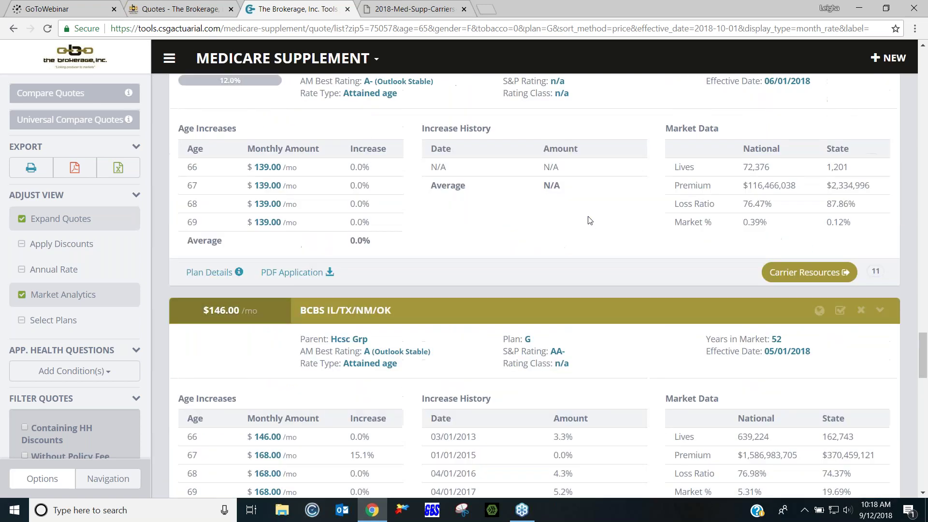
pyautogui.scroll(20, 589, 220)
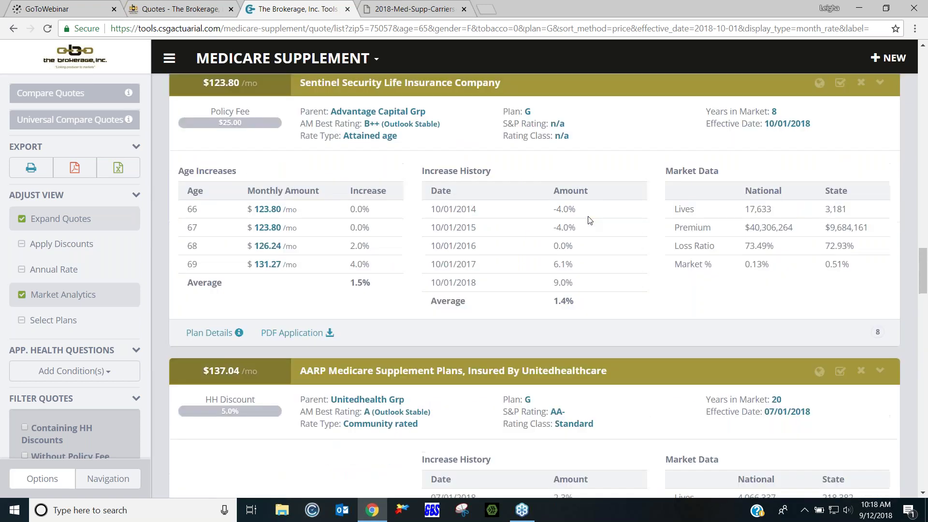
pyautogui.scroll(15, 589, 220)
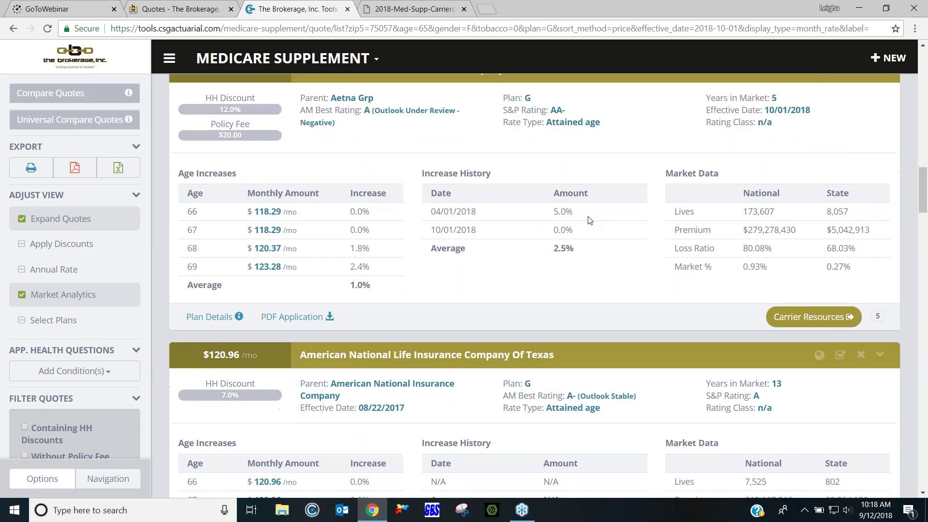
pyautogui.scroll(10, 588, 221)
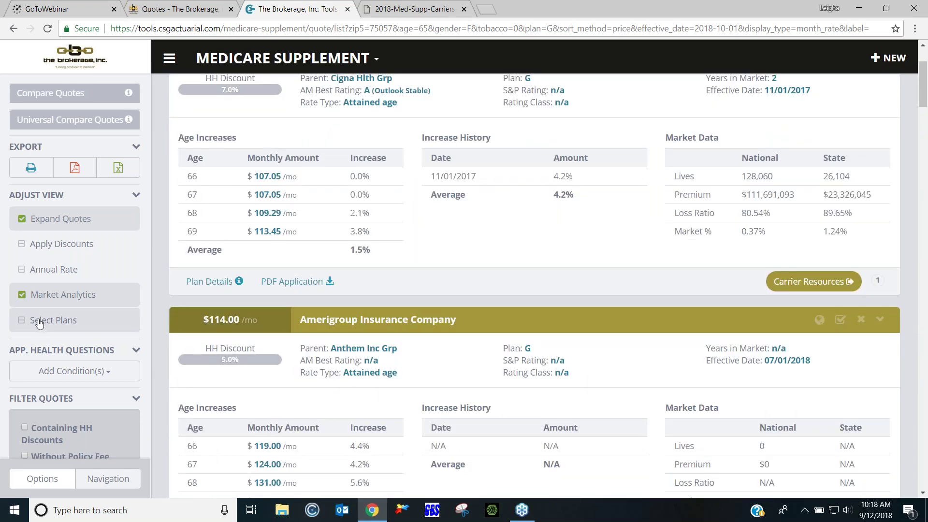
pyautogui.click(22, 295)
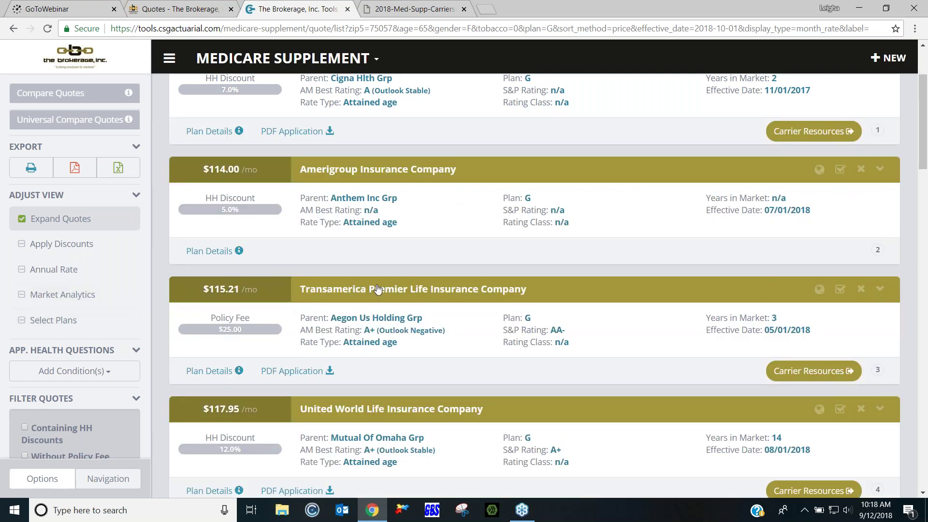
# Include Select plans in the quotes, review United World Life's Medicare Select entry, and exclude the Select plans again
pyautogui.click(22, 321)
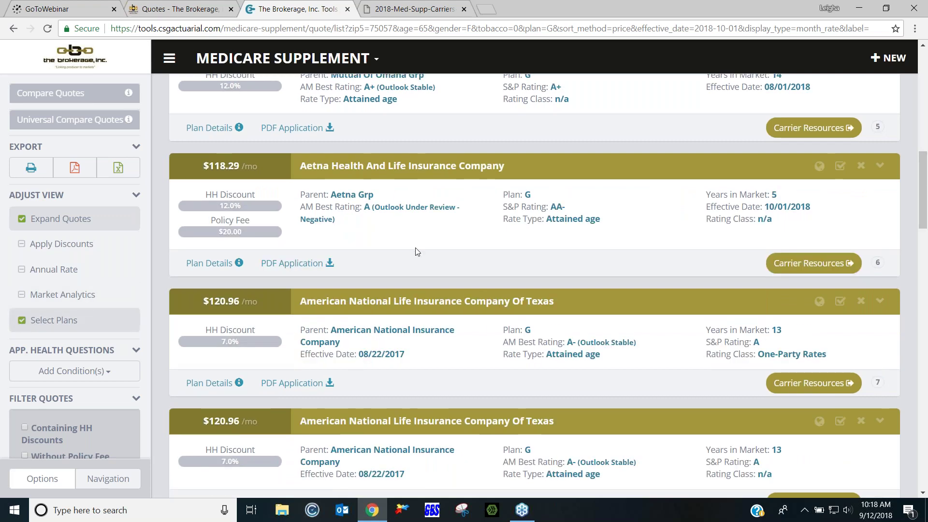
pyautogui.scroll(3, 417, 251)
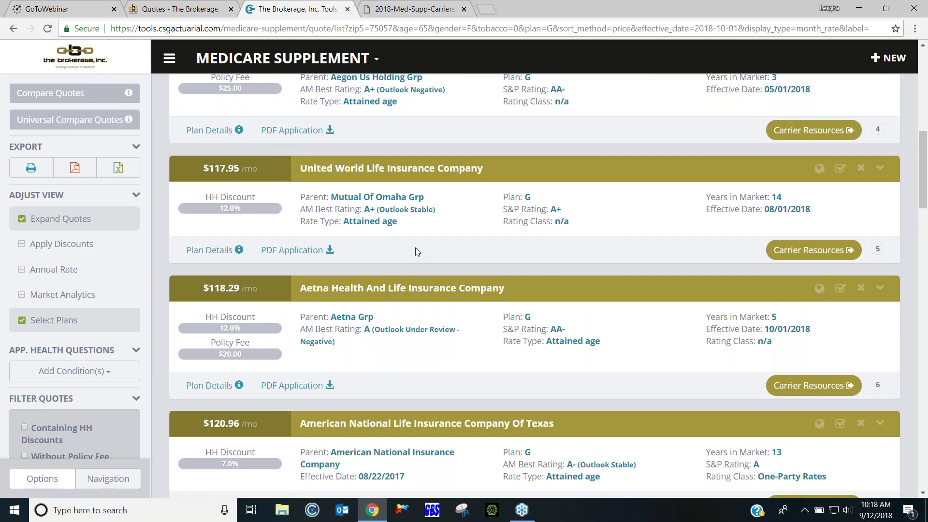
pyautogui.scroll(8, 417, 252)
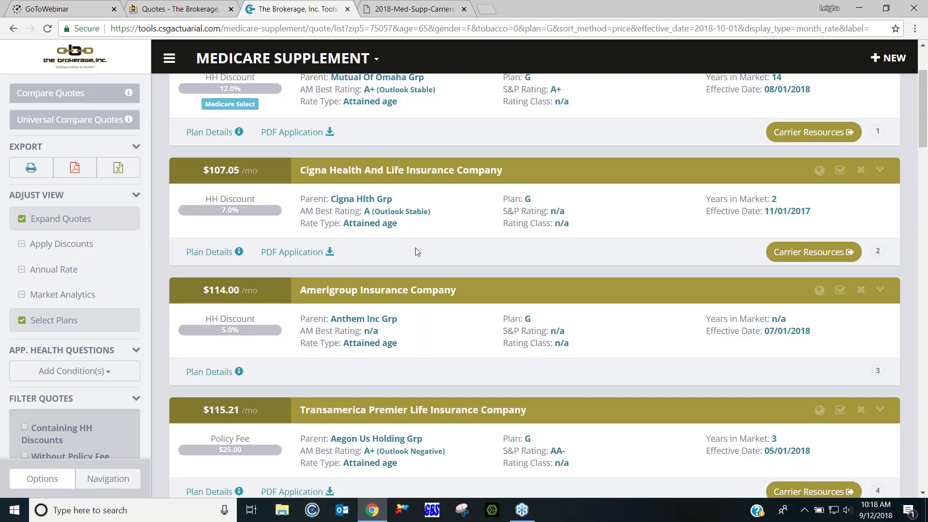
pyautogui.scroll(3, 416, 251)
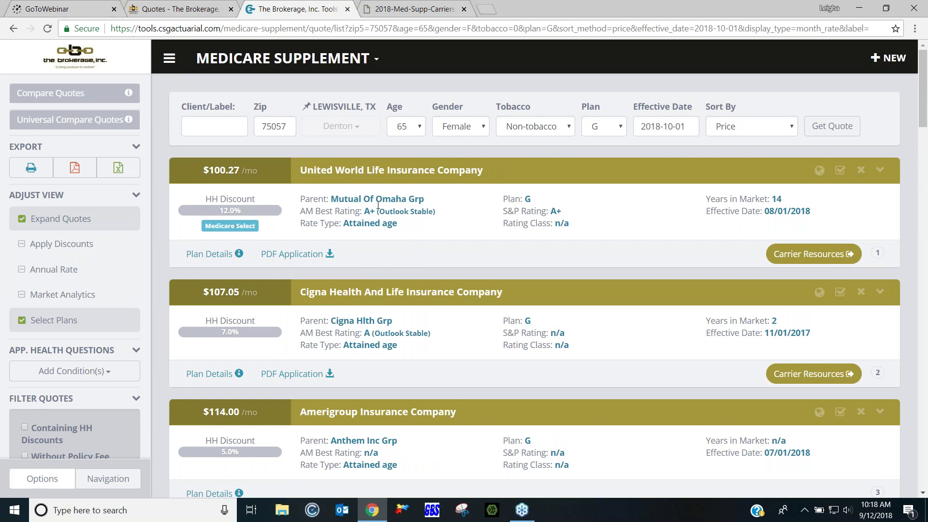
pyautogui.click(21, 321)
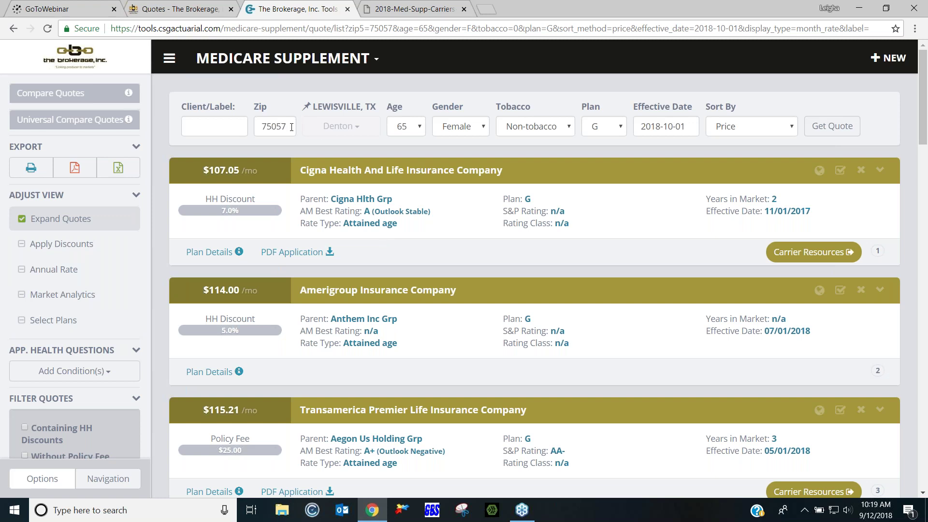
# Change the quoted plan to F and hide the market analytics in the refreshed quotes
pyautogui.moveTo(291, 127); pyautogui.dragTo(253, 128)
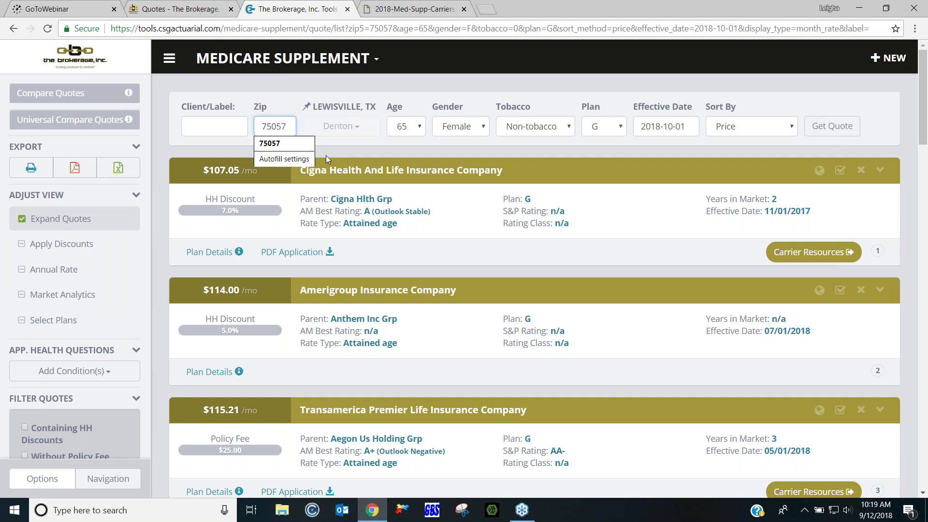
pyautogui.click(624, 128)
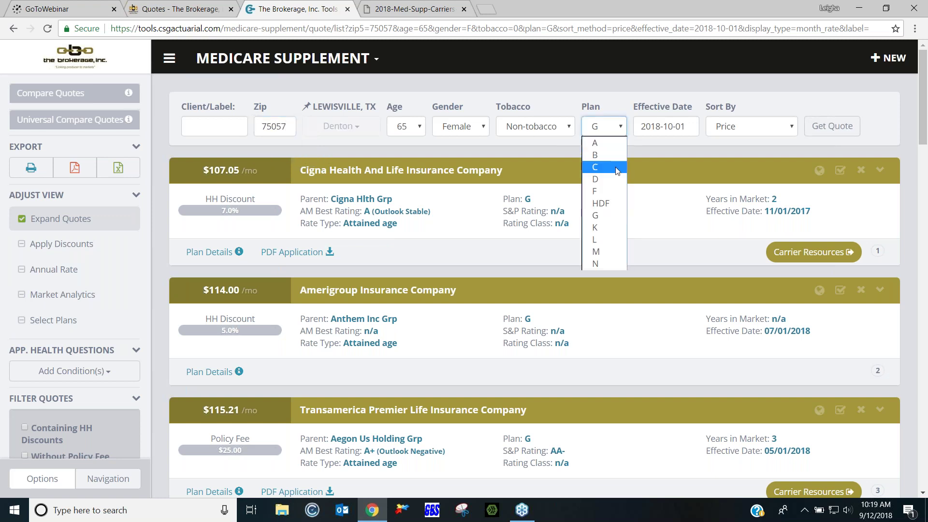
pyautogui.click(603, 192)
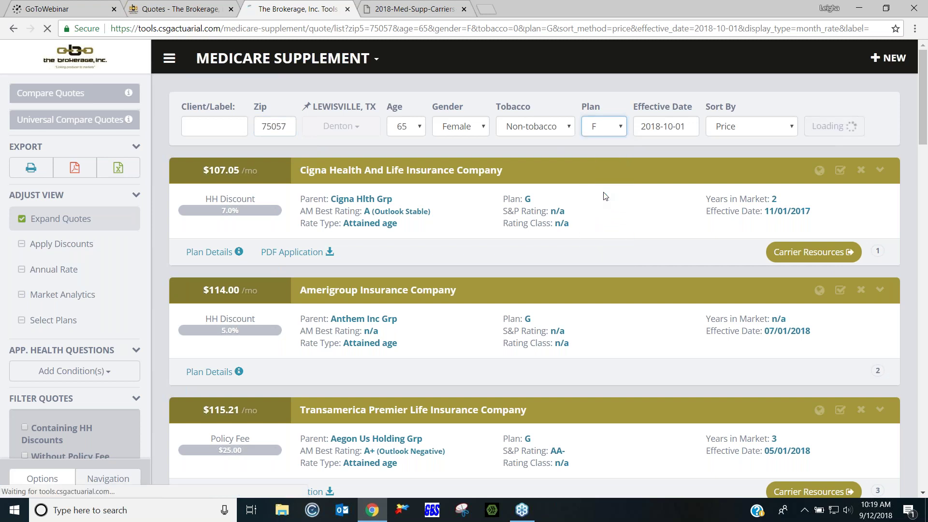
pyautogui.click(616, 135)
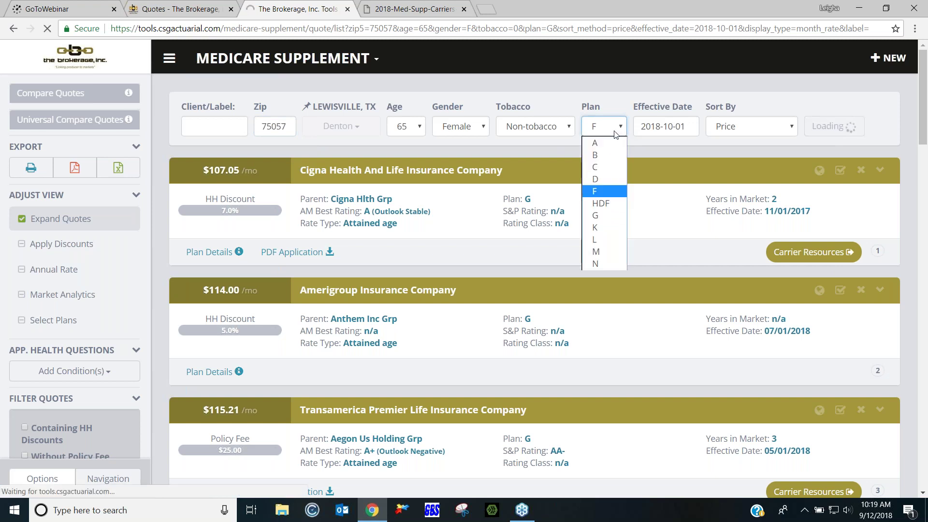
pyautogui.click(597, 192)
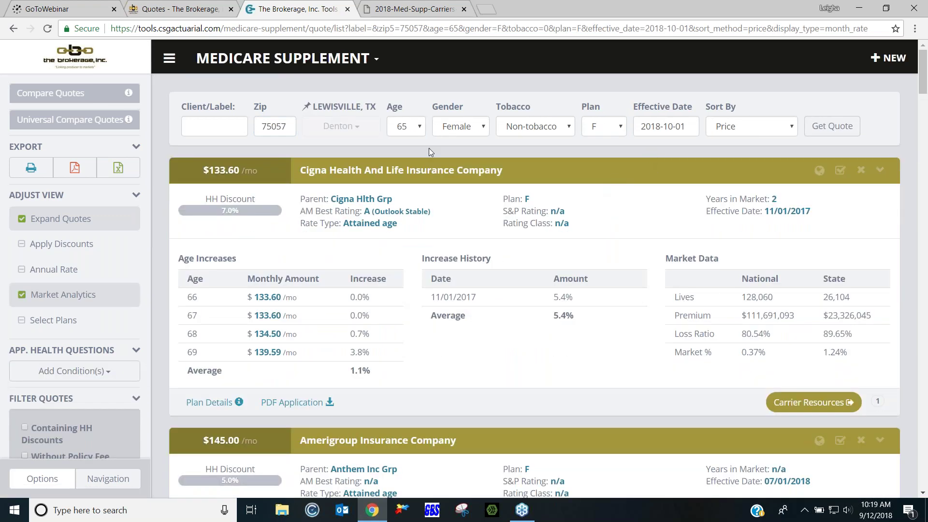
pyautogui.click(21, 297)
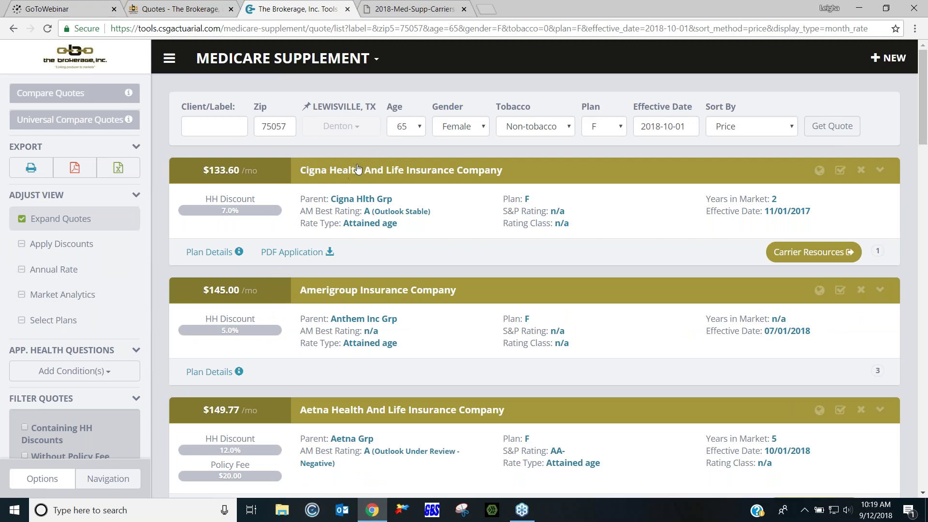
# Change the quote's zip code to 76123 and get the updated Plan F quotes
pyautogui.doubleClick(274, 126)
pyautogui.write('76123')
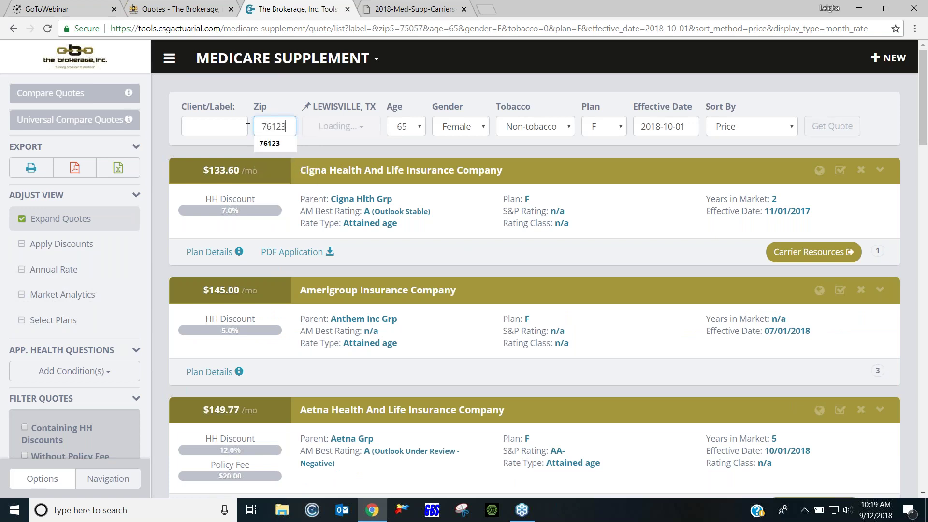
pyautogui.press('Tab')
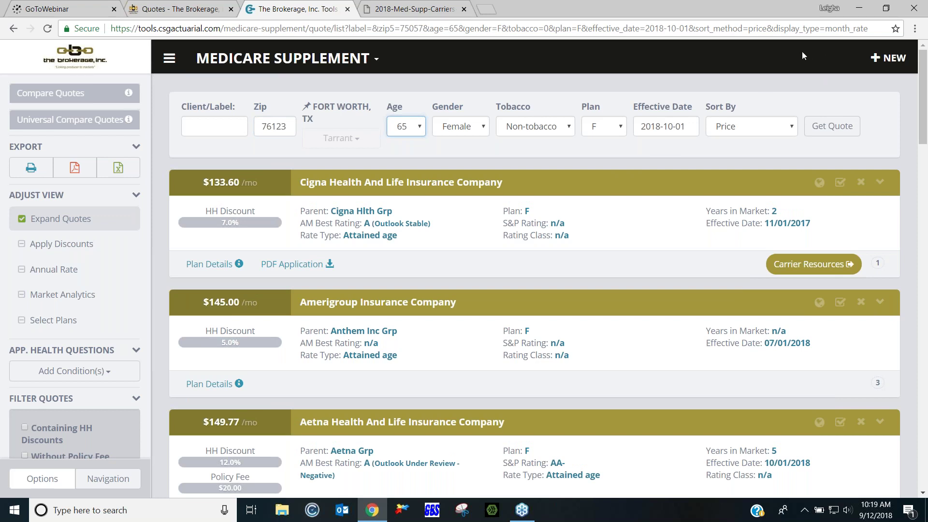
pyautogui.click(831, 127)
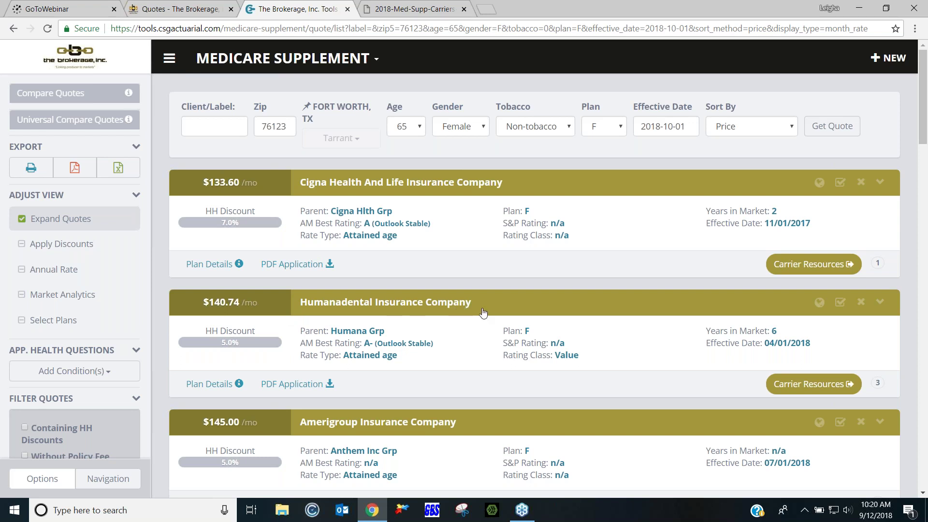
# Review the Plan F quotes down to BCBS IL/TX/NM/OK, and get new quotes with the tobacco status set to Tobacco
pyautogui.scroll(-1, 481, 313)
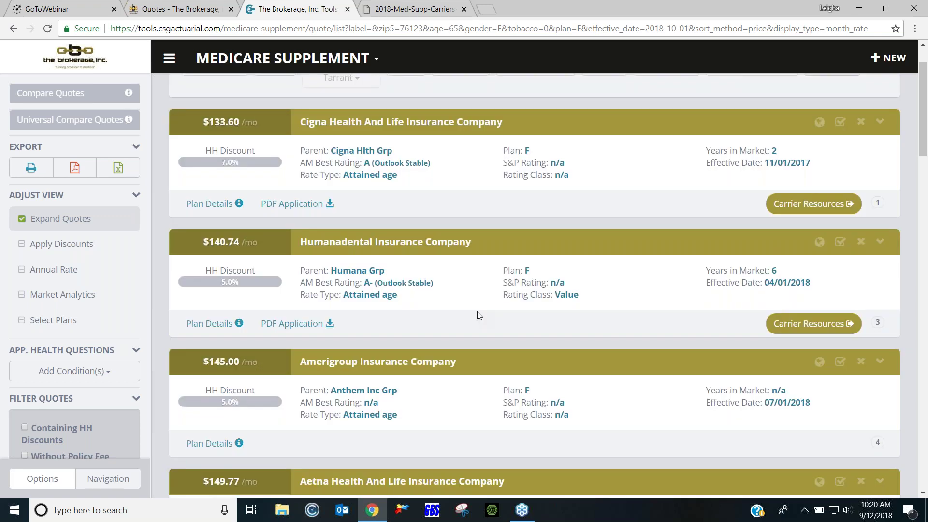
pyautogui.scroll(-4, 479, 316)
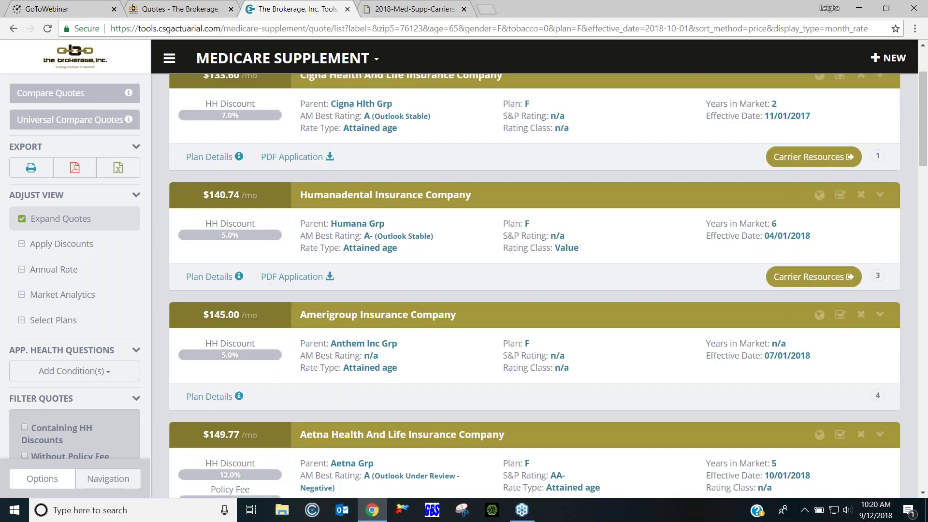
pyautogui.scroll(-5, 392, 332)
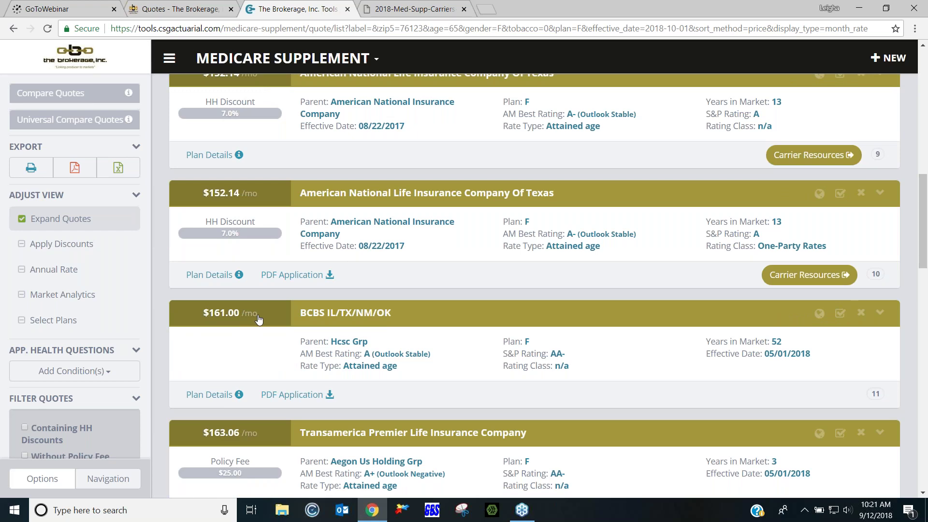
pyautogui.scroll(20, 259, 319)
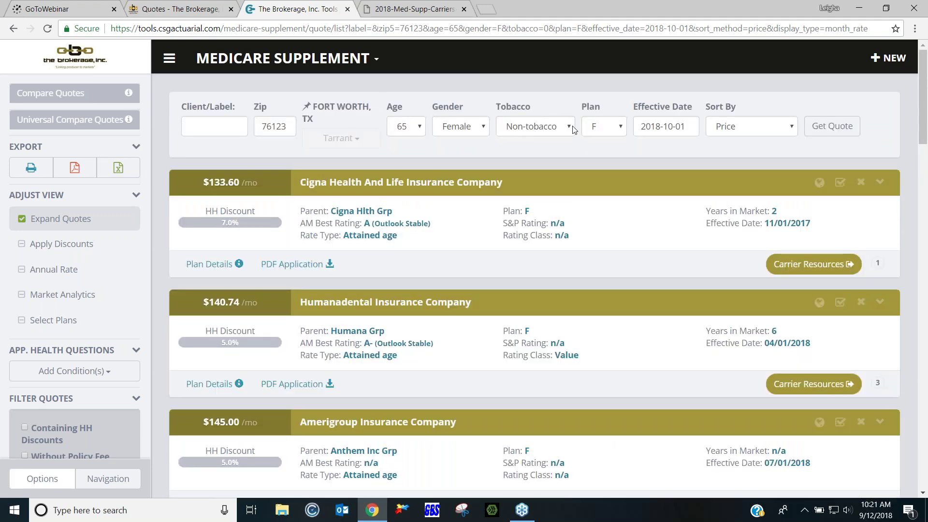
pyautogui.click(572, 127)
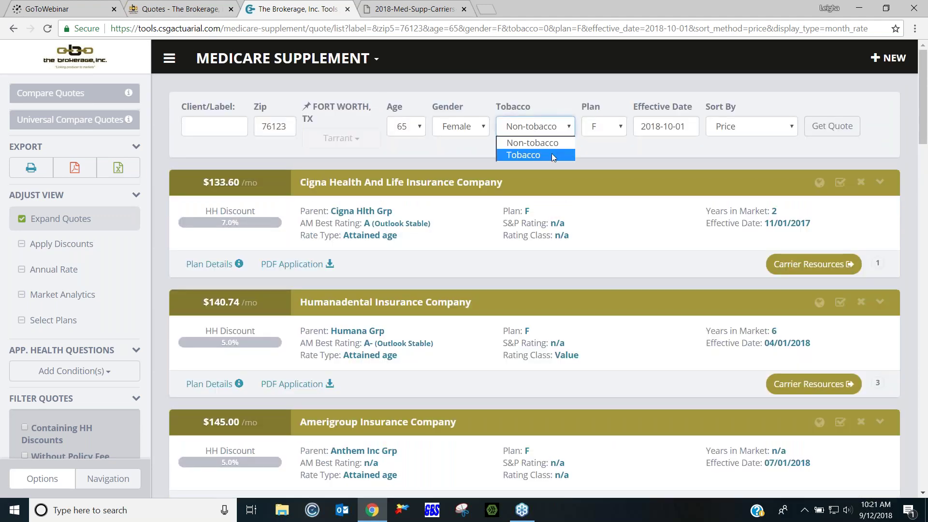
pyautogui.click(552, 155)
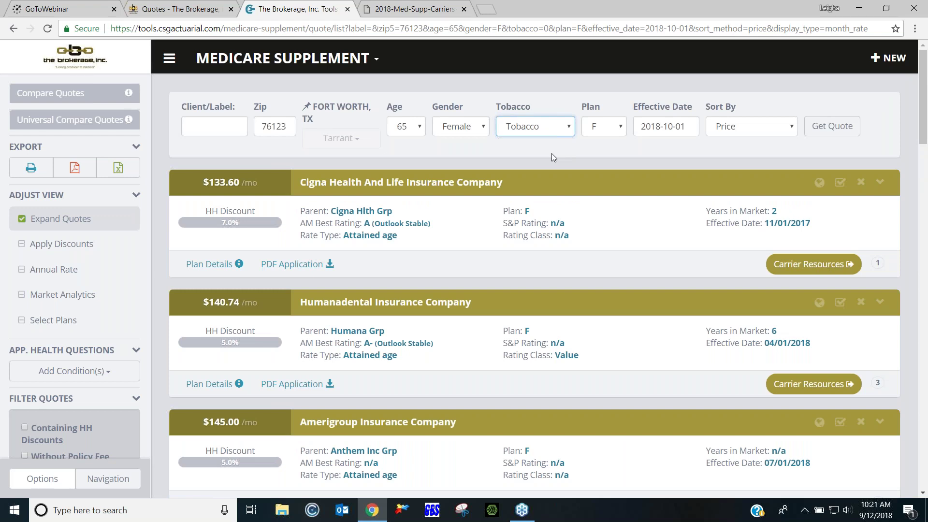
pyautogui.click(832, 125)
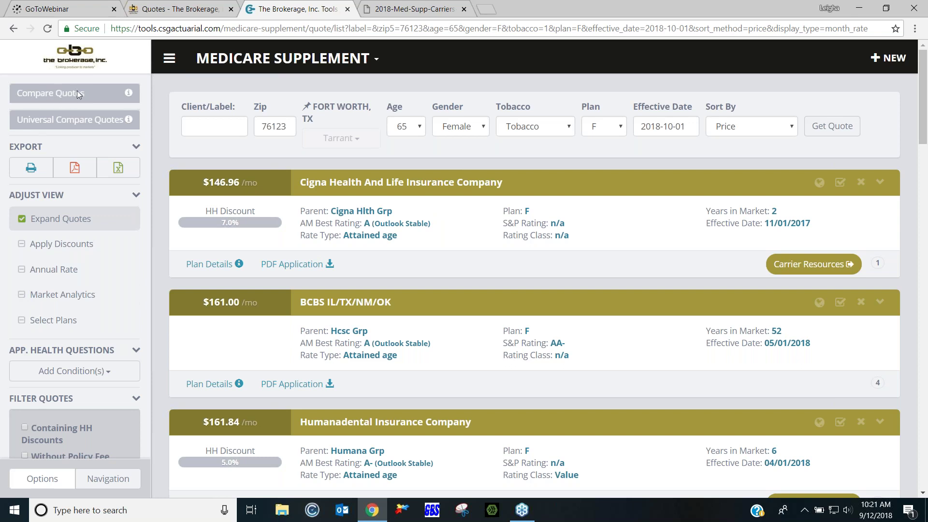
# Set the tobacco status back to Non-tobacco and refresh the quotes
pyautogui.click(569, 127)
pyautogui.click(556, 144)
pyautogui.click(831, 127)
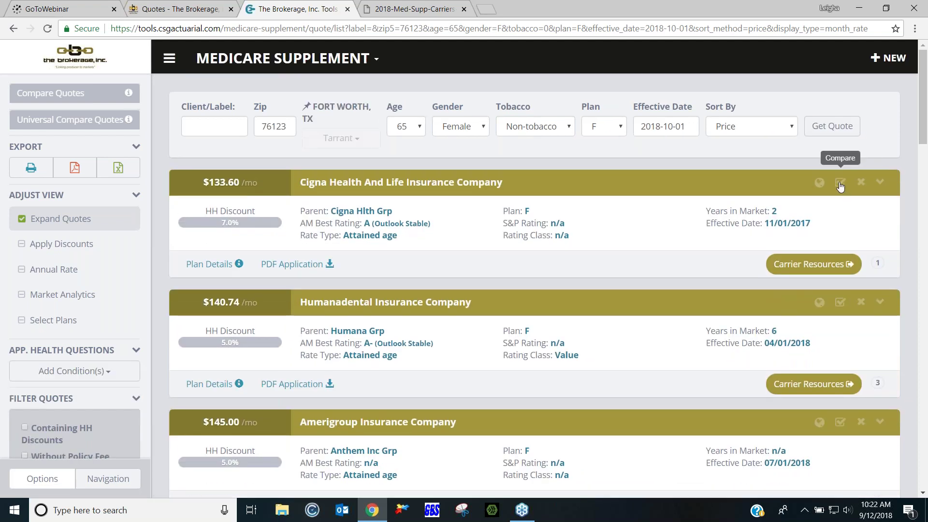
# Mark the Cigna, Humanadental, BCBS IL/TX/NM/OK and AARP/UnitedHealthcare Plan F quotes for comparison
pyautogui.click(840, 184)
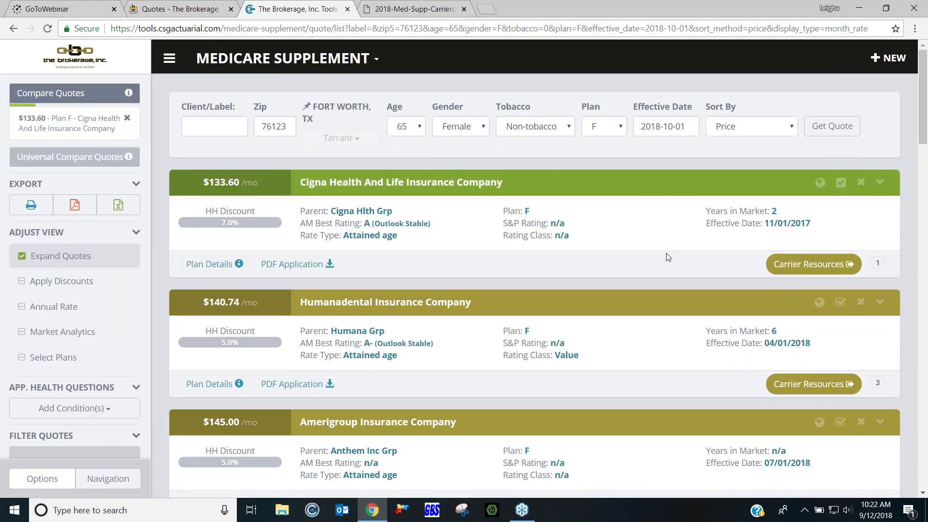
pyautogui.scroll(-2, 668, 257)
pyautogui.scroll(-1, 673, 264)
pyautogui.scroll(1, 673, 264)
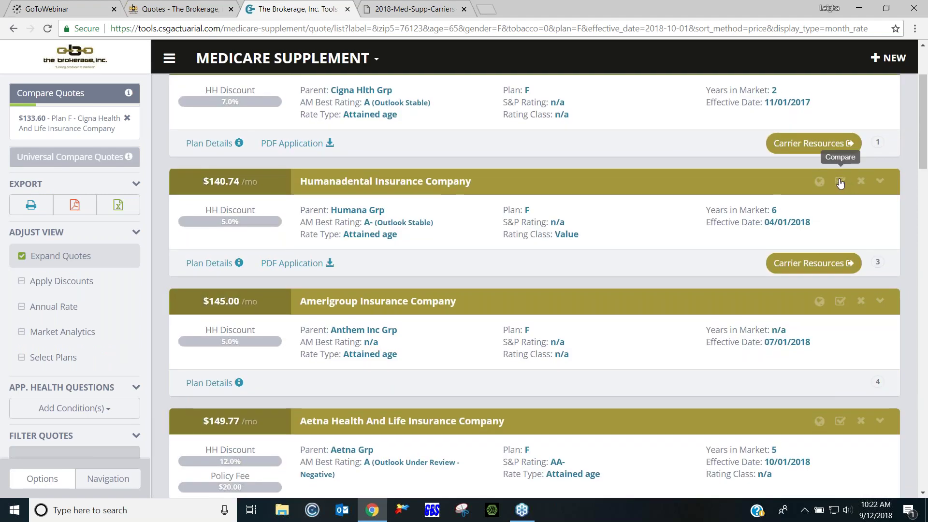
pyautogui.click(840, 182)
pyautogui.scroll(-6, 677, 270)
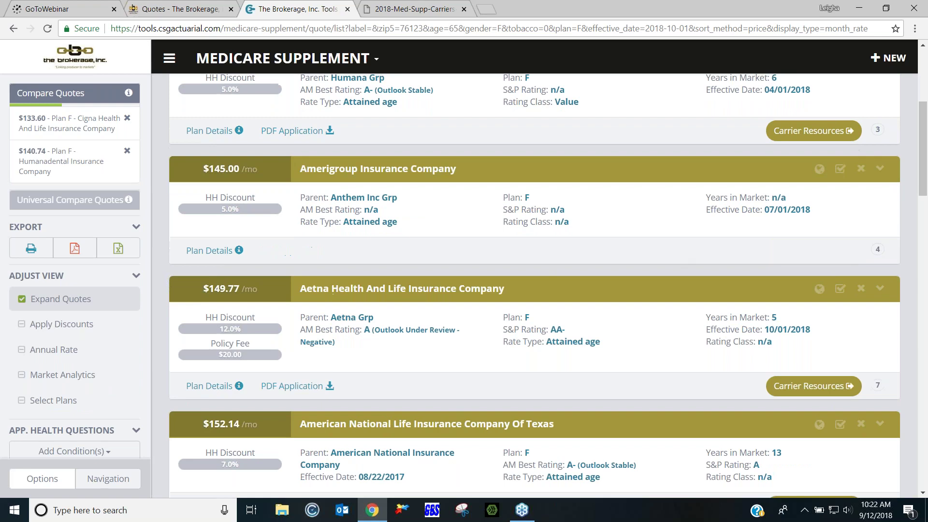
pyautogui.scroll(-1, 664, 277)
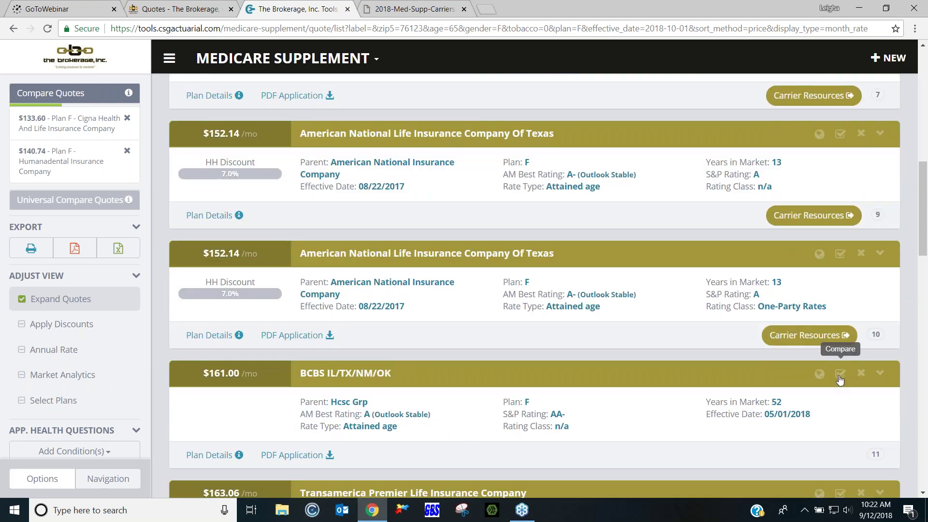
pyautogui.click(841, 377)
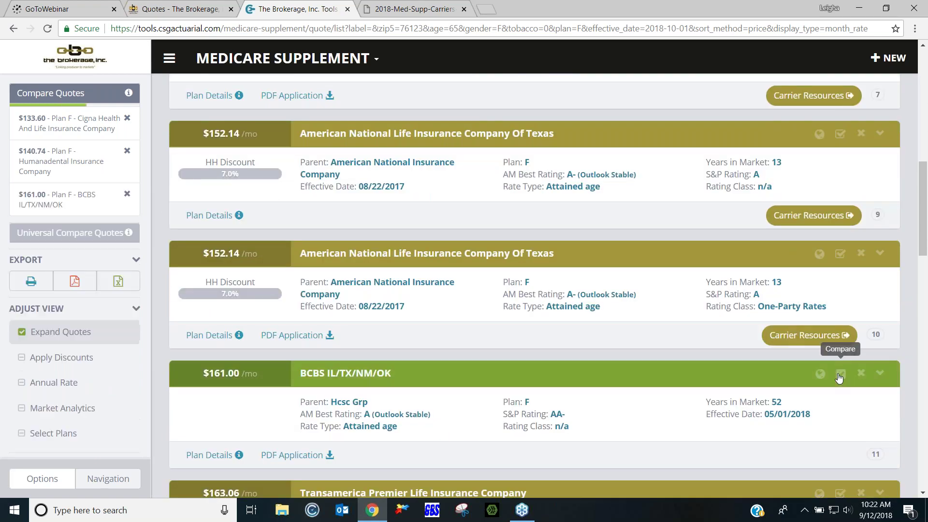
pyautogui.scroll(-1, 650, 379)
pyautogui.scroll(-4, 651, 380)
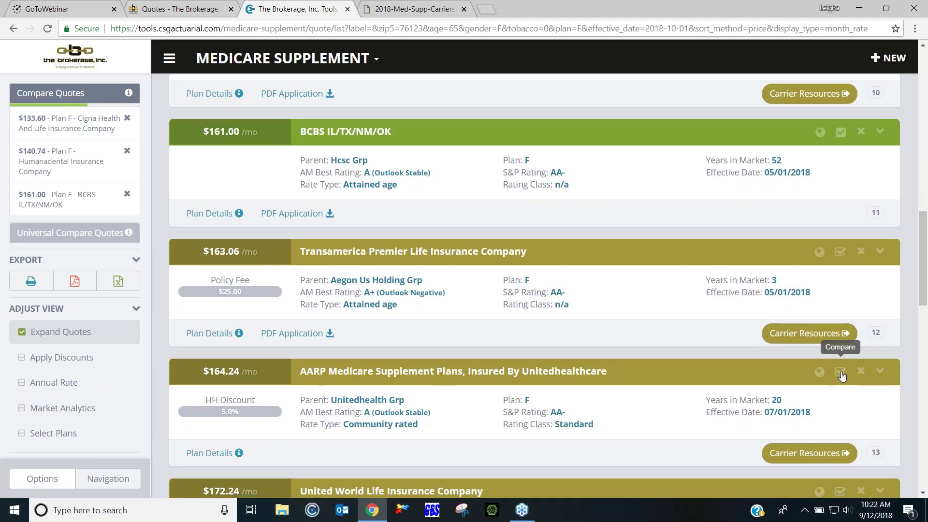
pyautogui.click(841, 373)
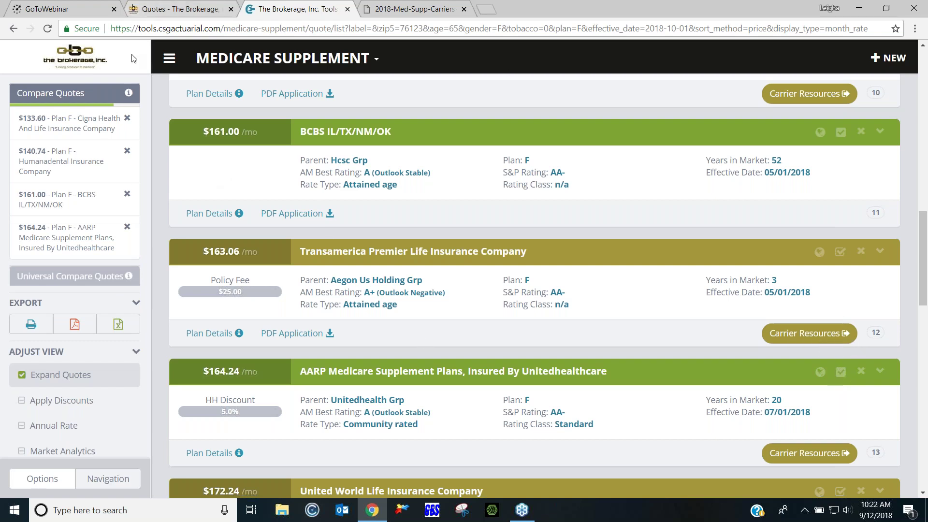
# Open the comparison of the four selected quotes, review their rates, discounts and rate types, and return to the quote list
pyautogui.click(130, 93)
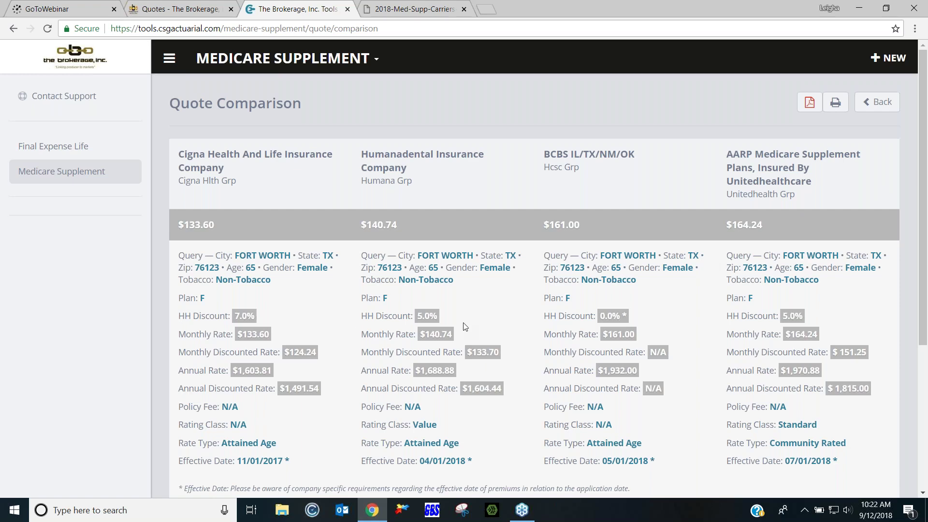
pyautogui.scroll(-2, 525, 306)
pyautogui.scroll(-1, 525, 306)
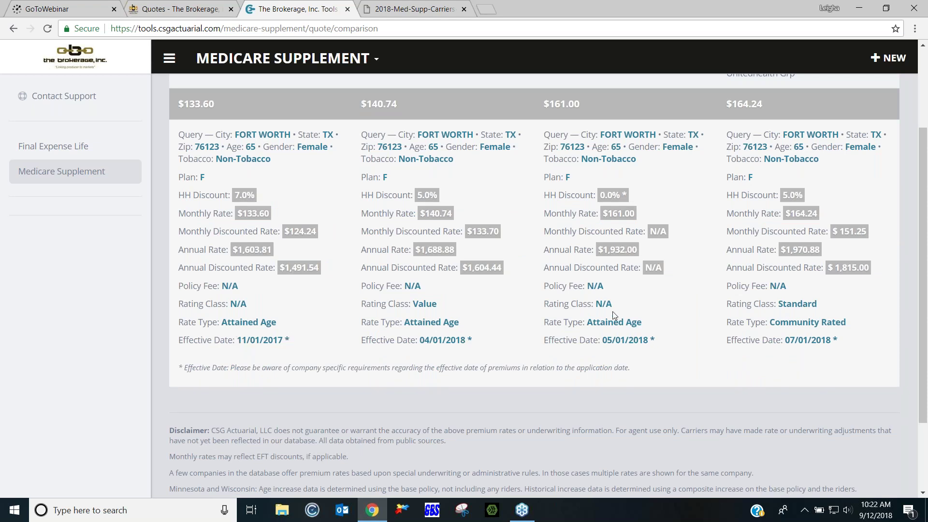
pyautogui.scroll(1, 612, 313)
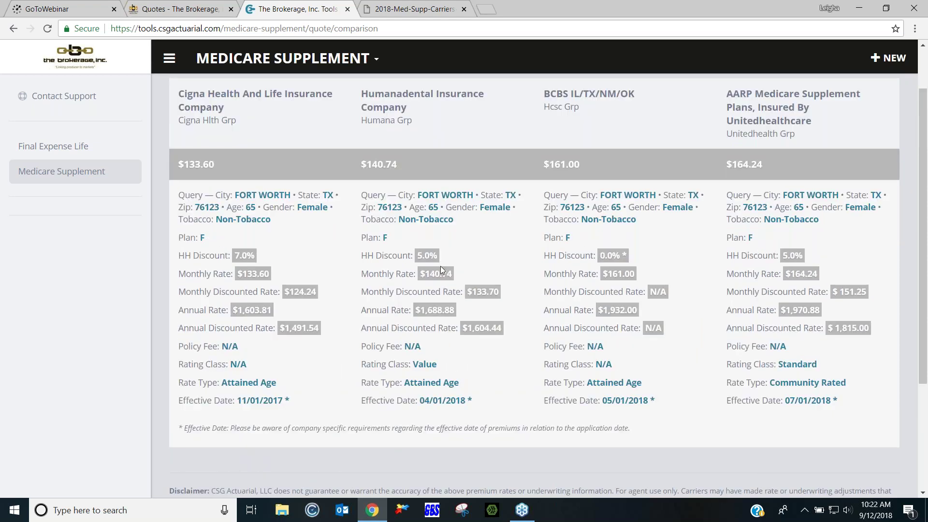
pyautogui.scroll(1, 440, 266)
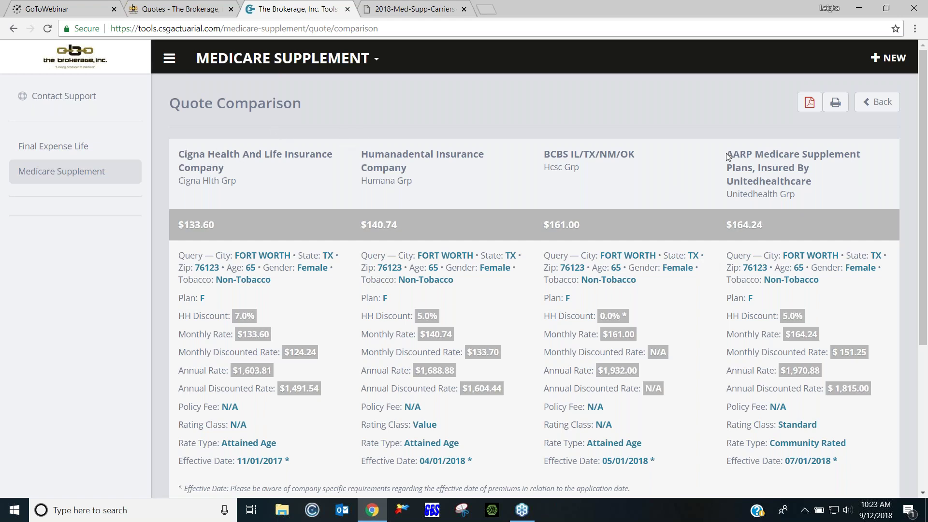
pyautogui.click(885, 103)
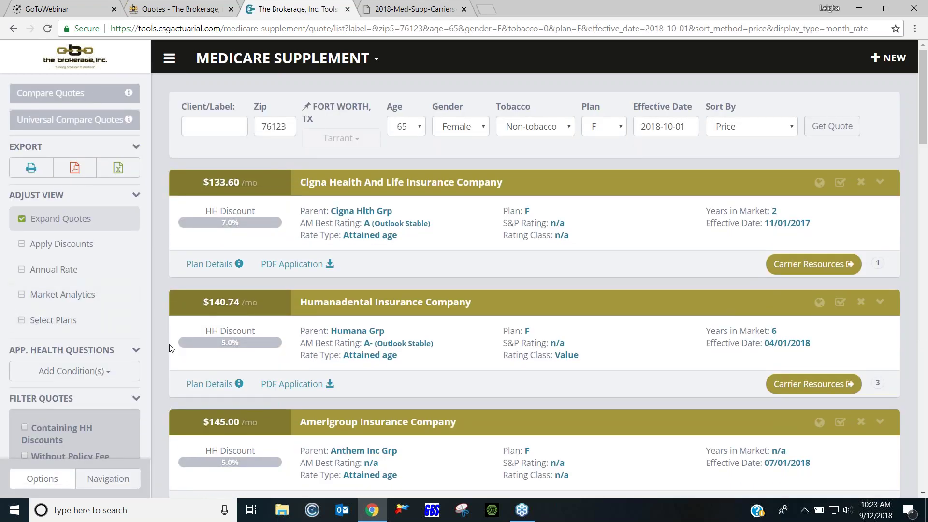
pyautogui.scroll(-1, 160, 345)
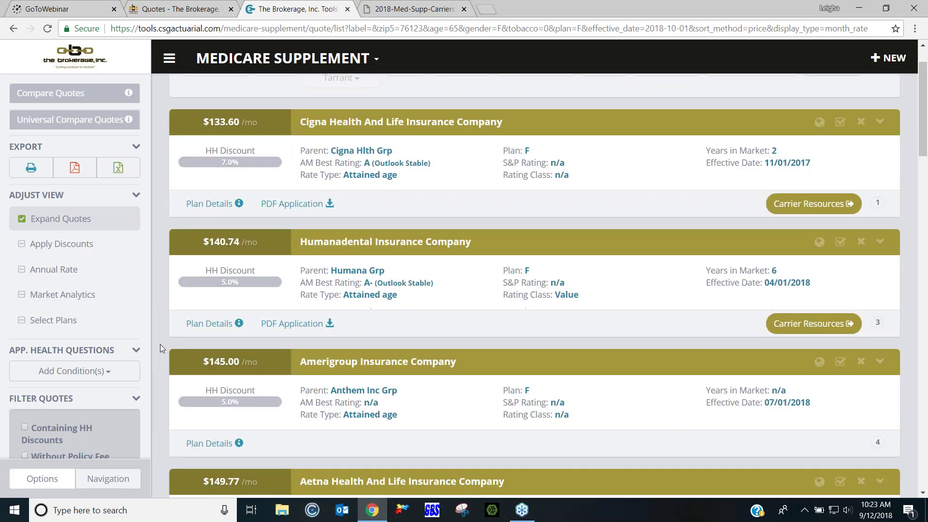
pyautogui.scroll(-1, 161, 344)
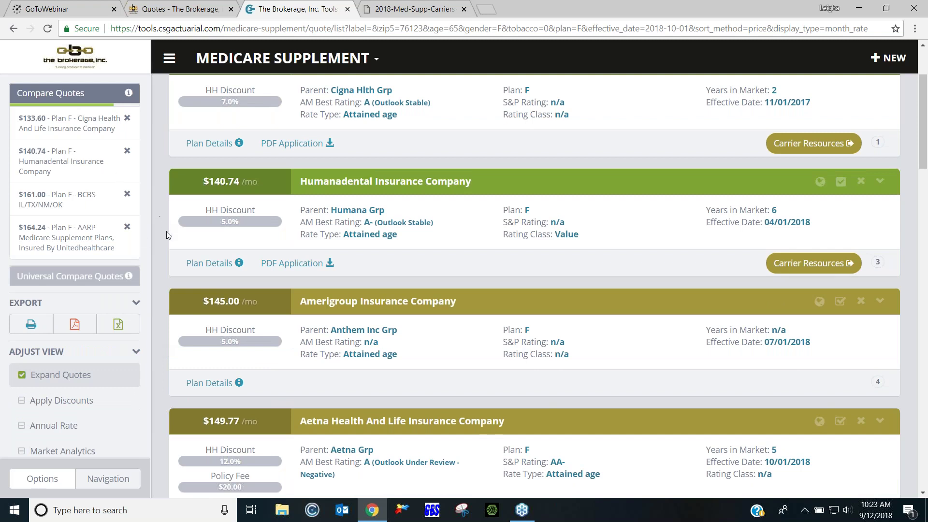
pyautogui.scroll(-1, 161, 247)
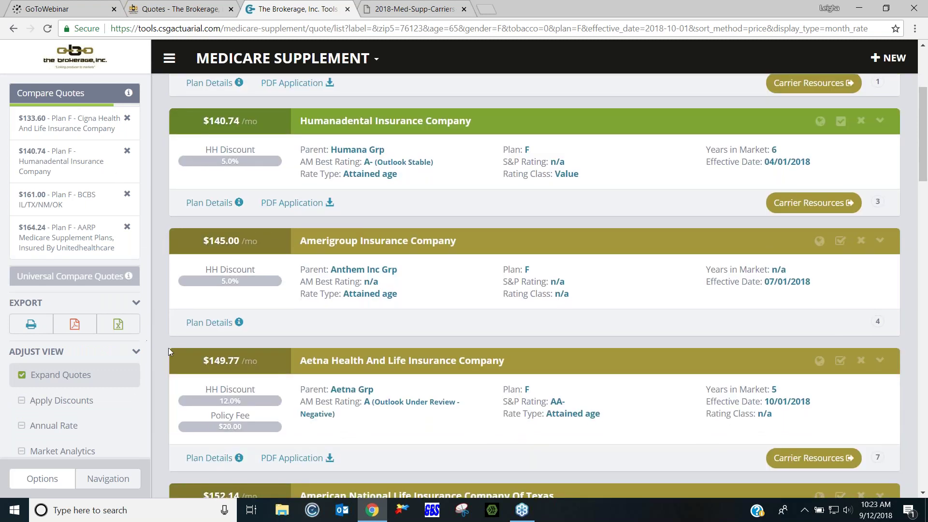
pyautogui.scroll(-1, 168, 349)
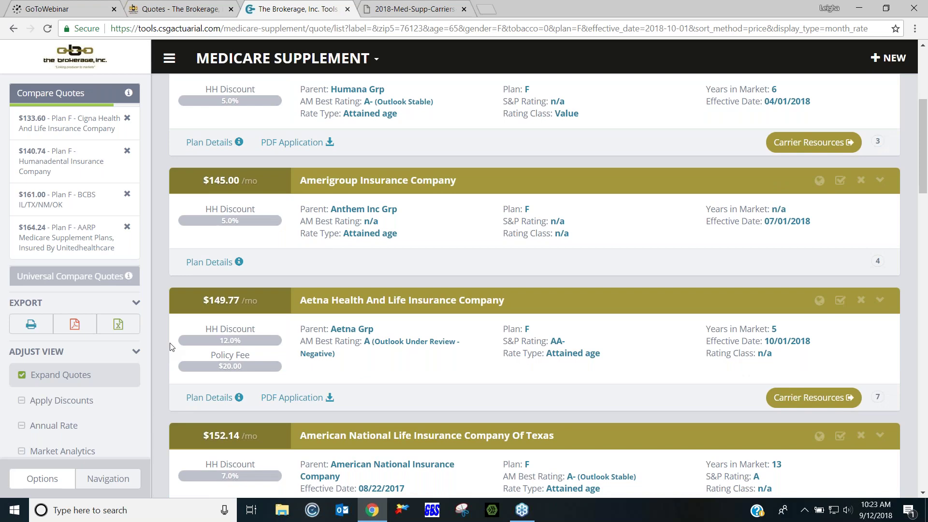
pyautogui.scroll(4, 169, 347)
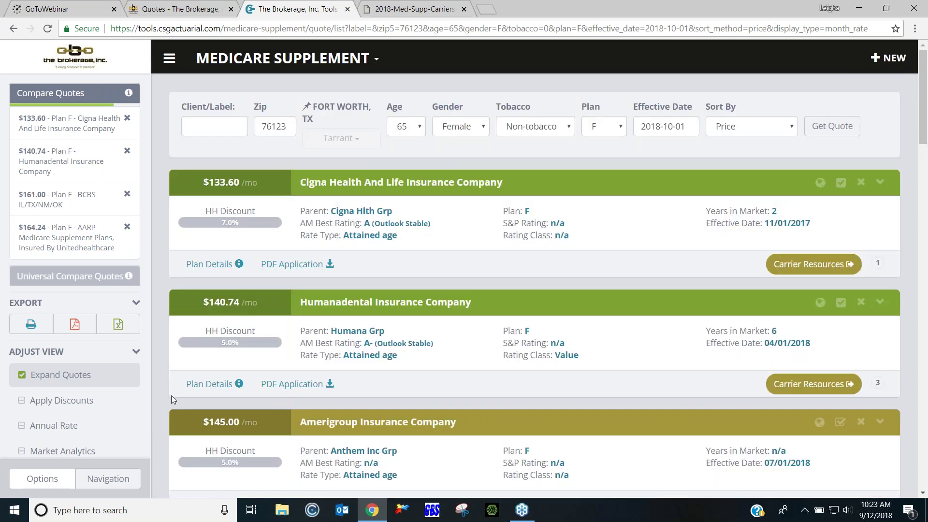
pyautogui.scroll(-1, 164, 413)
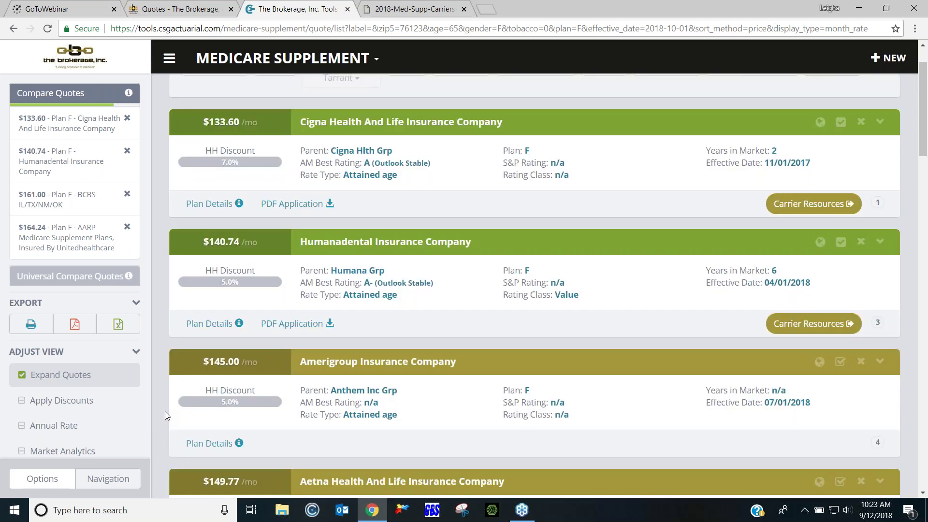
pyautogui.scroll(1, 158, 412)
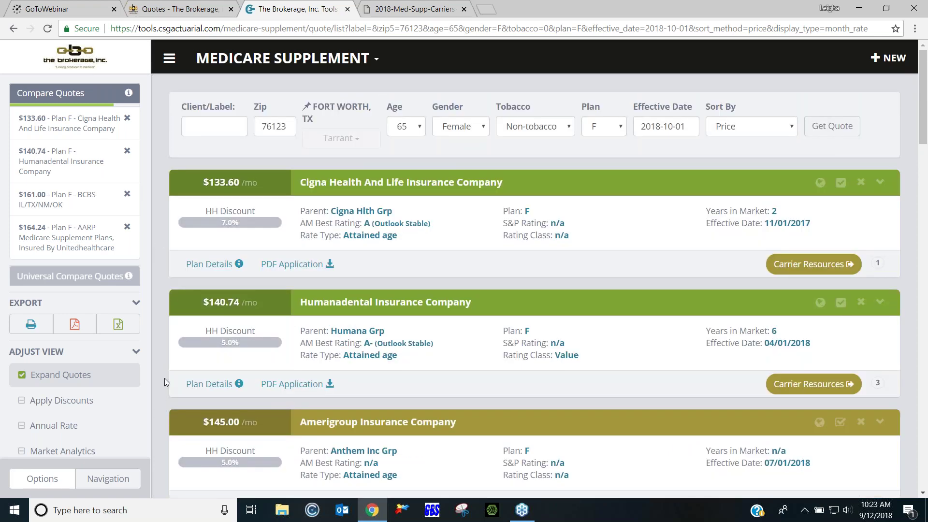
# Add Any Heart Condition to the application health questions, examine the carriers' lookback periods, and remove the condition again
pyautogui.scroll(-3, 164, 378)
pyautogui.scroll(-5, 98, 410)
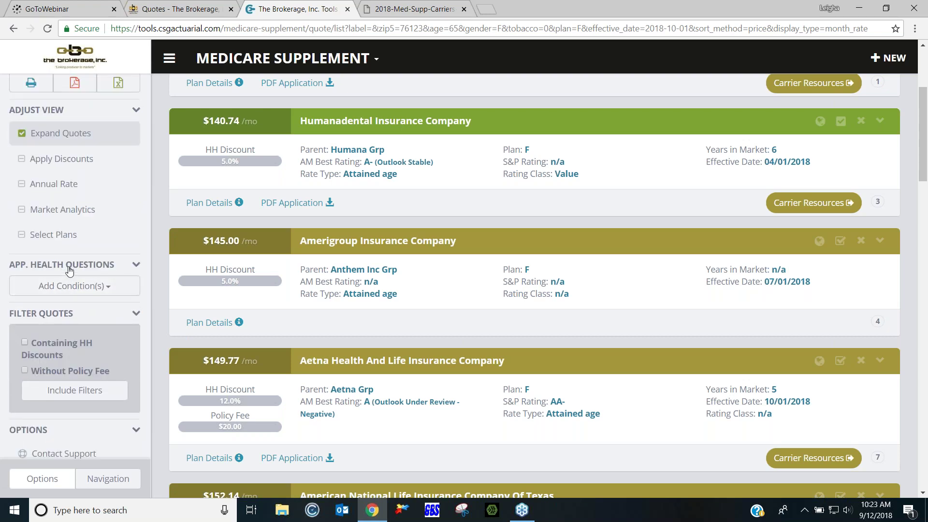
pyautogui.click(110, 287)
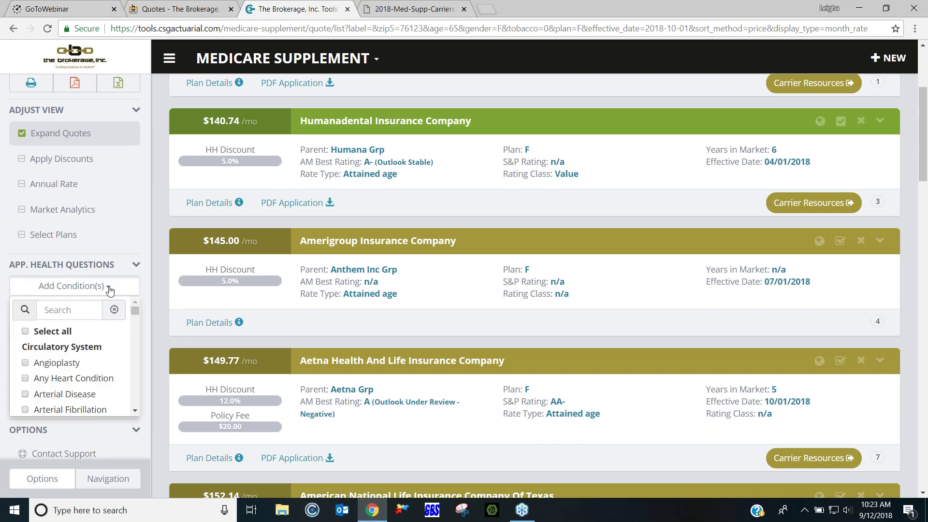
pyautogui.click(26, 379)
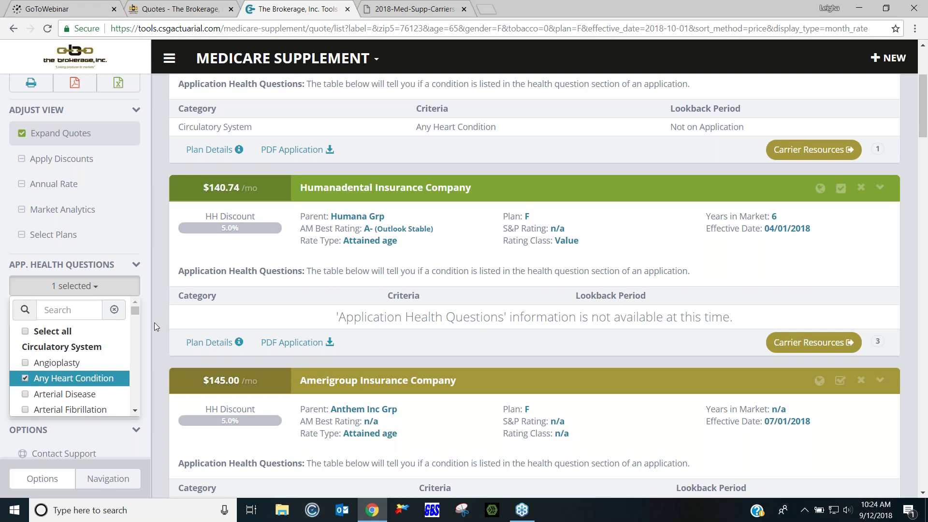
pyautogui.scroll(4, 155, 323)
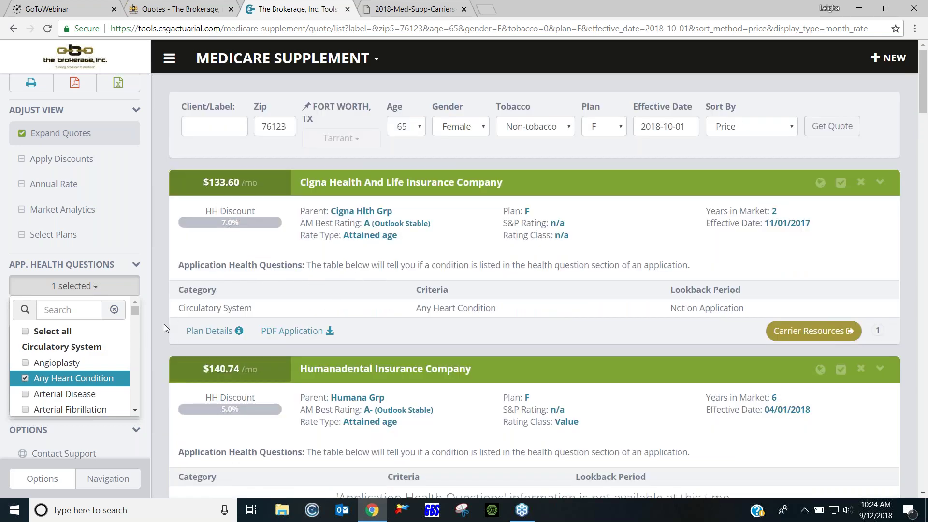
pyautogui.scroll(-1, 160, 343)
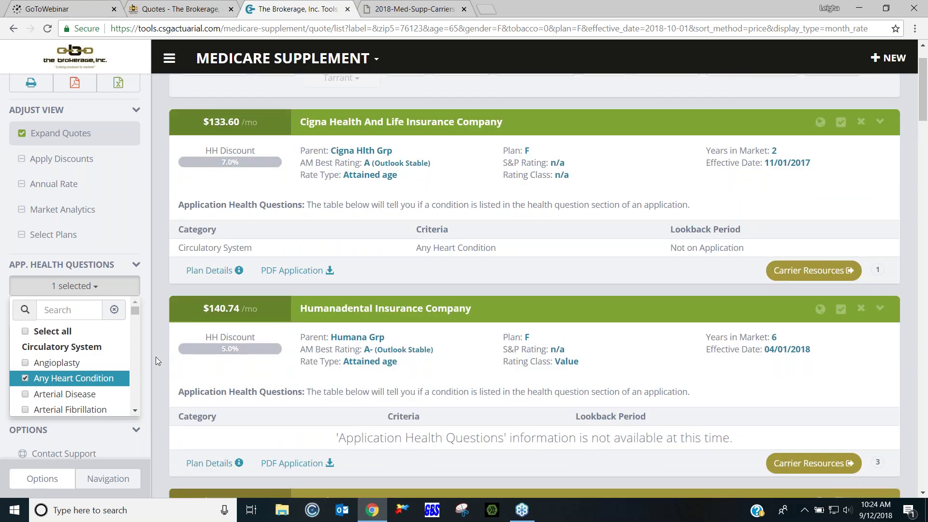
pyautogui.scroll(-3, 156, 356)
pyautogui.scroll(-1, 158, 362)
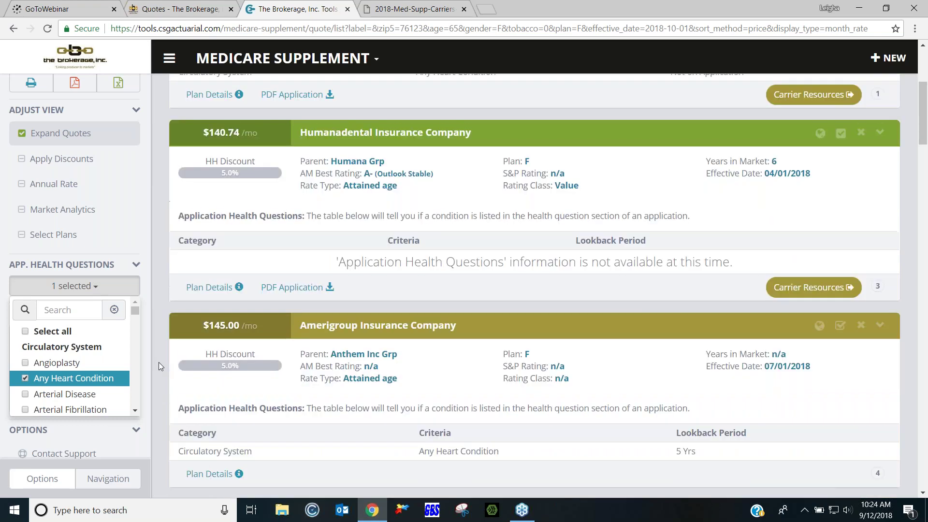
pyautogui.click(25, 379)
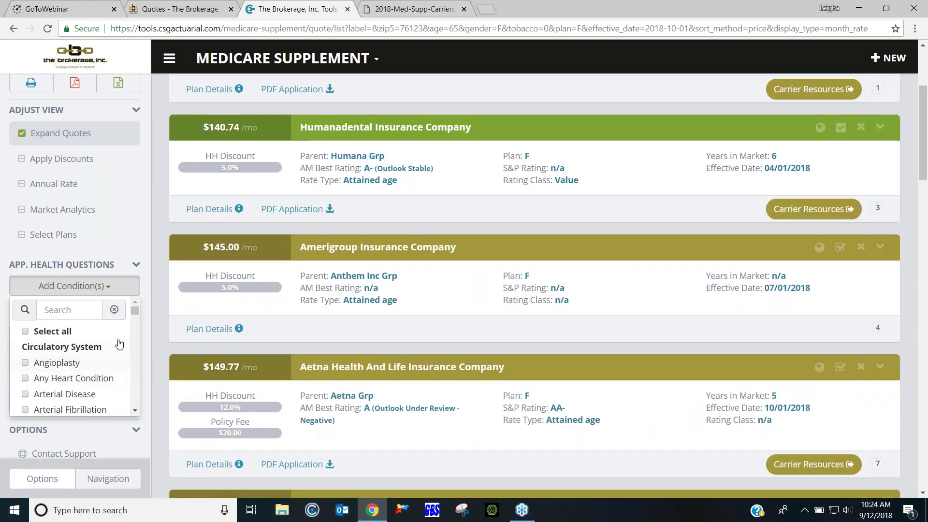
pyautogui.scroll(-1, 149, 341)
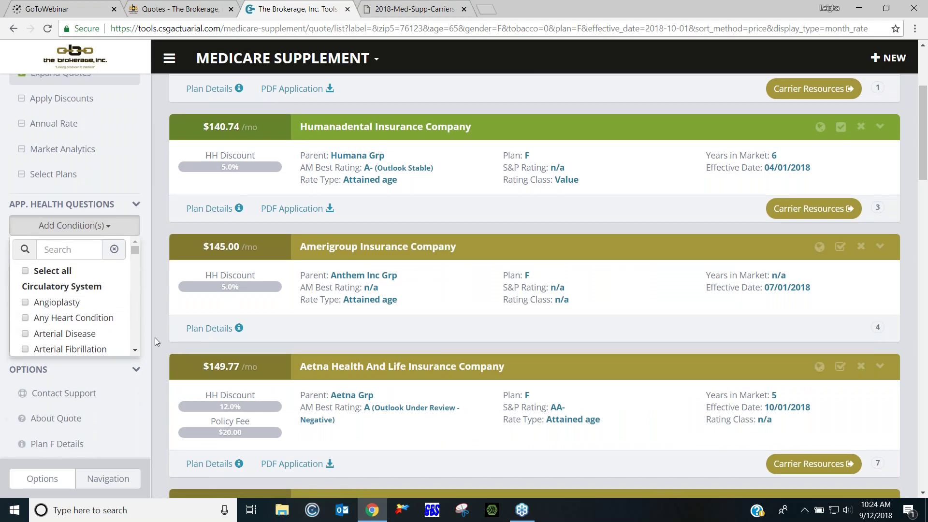
# Open the Plan F details and review the Part A coverage for hospitalization and skilled nursing care
pyautogui.scroll(-1, 157, 340)
pyautogui.scroll(-1, 161, 350)
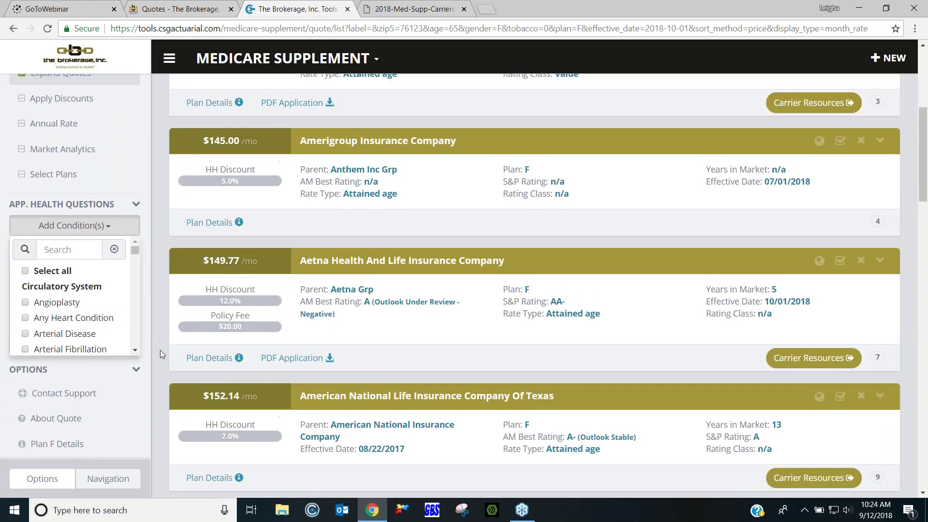
pyautogui.scroll(3, 160, 350)
pyautogui.scroll(2, 165, 356)
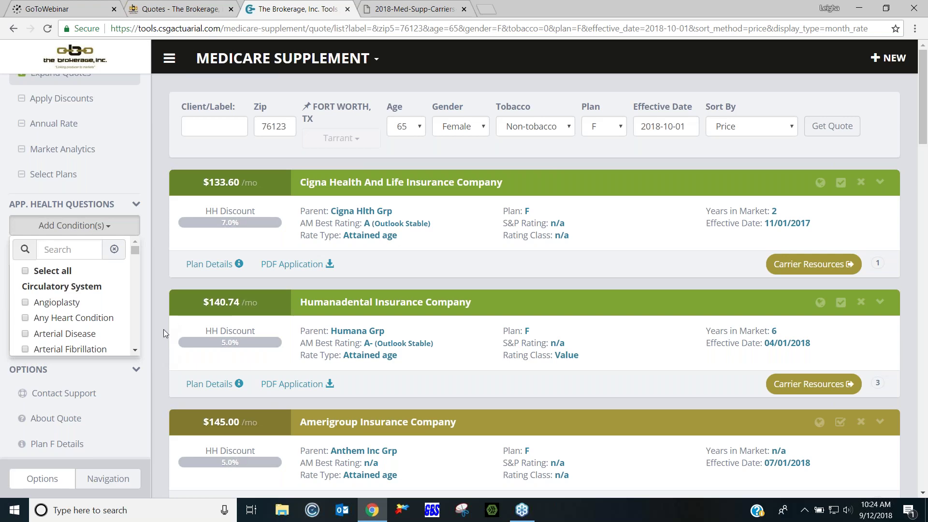
pyautogui.scroll(-3, 162, 331)
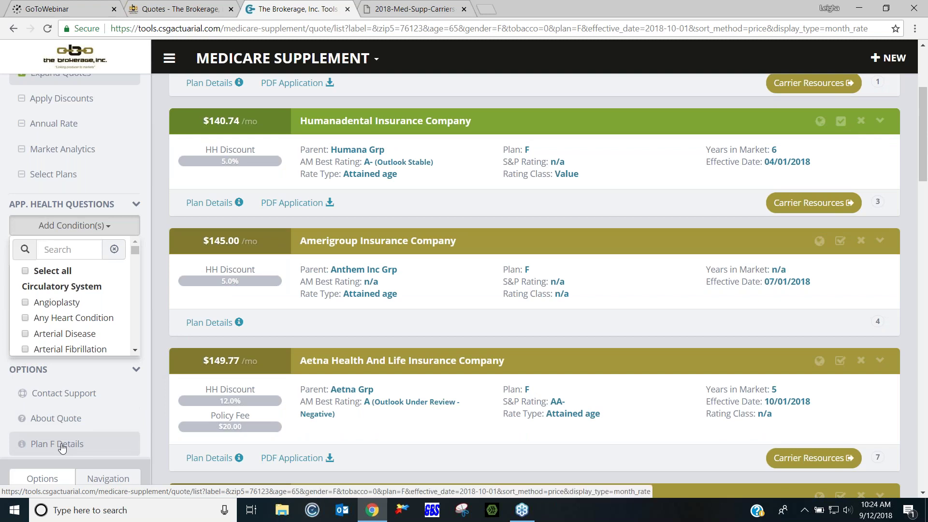
pyautogui.click(61, 448)
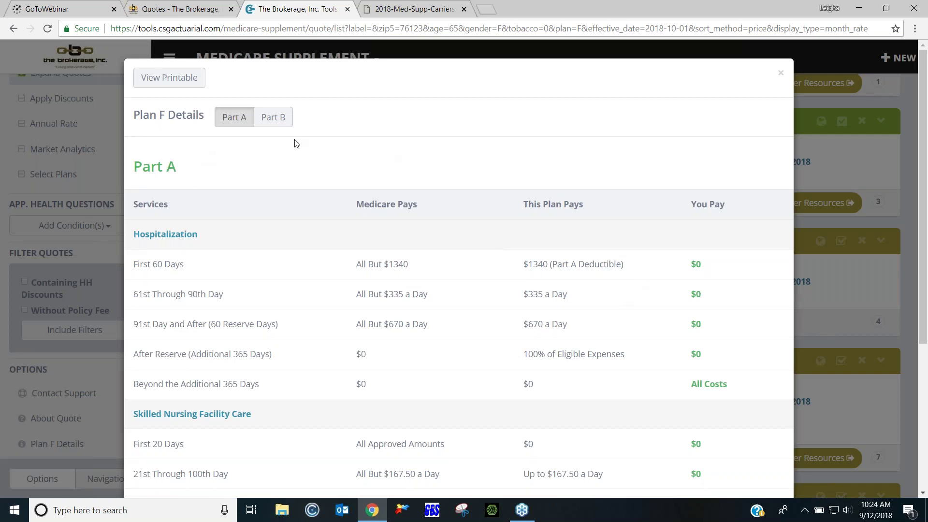
# Review the Part B coverage in the Plan F details and close them
pyautogui.click(277, 118)
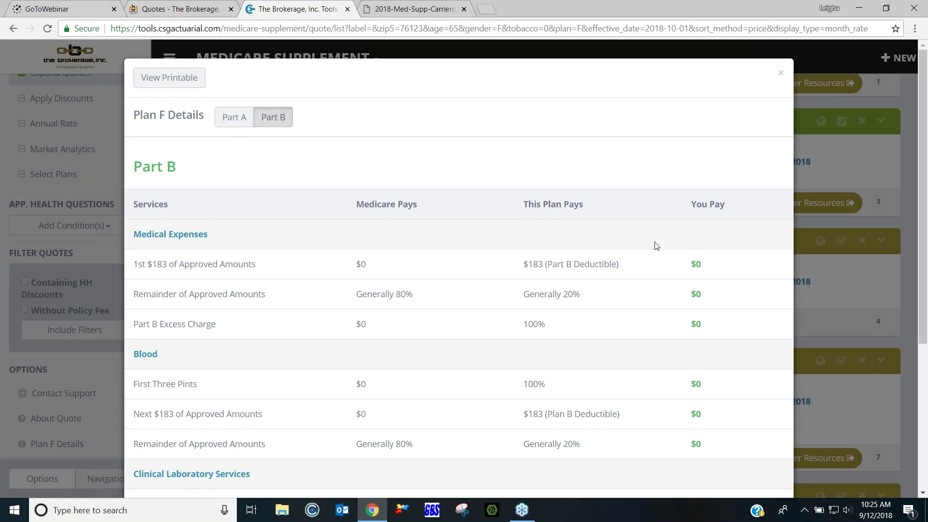
pyautogui.scroll(-2, 609, 160)
pyautogui.scroll(-3, 609, 160)
pyautogui.scroll(5, 605, 194)
pyautogui.scroll(-2, 602, 197)
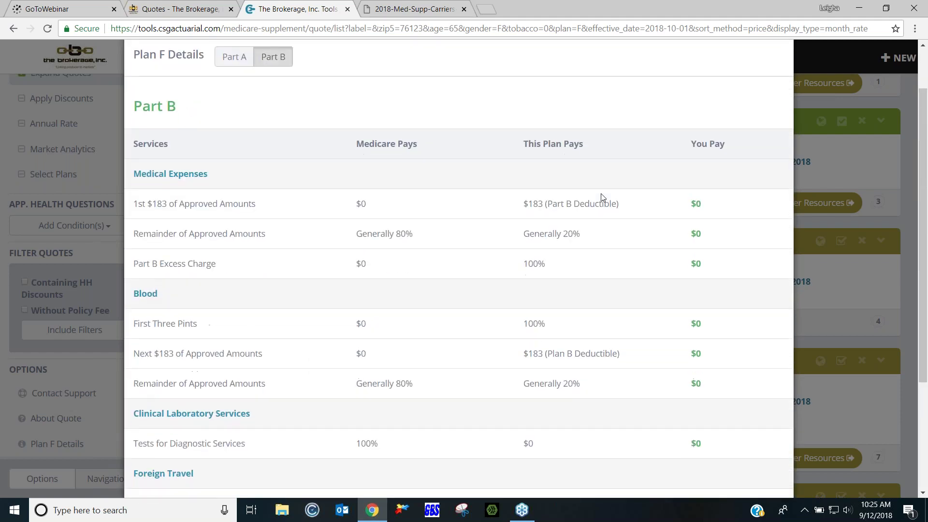
pyautogui.scroll(1, 603, 198)
pyautogui.scroll(-1, 664, 161)
pyautogui.scroll(1, 747, 74)
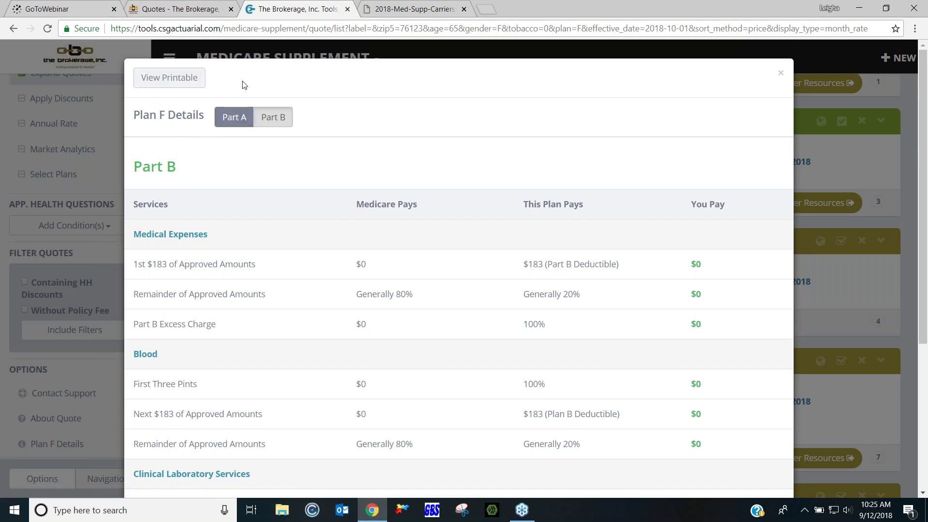
pyautogui.click(81, 125)
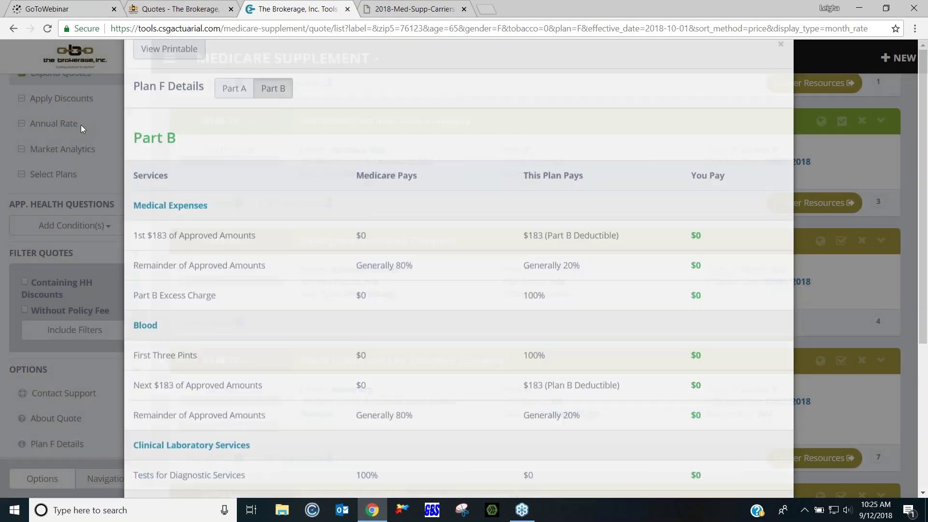
# Remove the Cigna, Humanadental, BCBS IL/TX/NM/OK and AARP/UnitedHealthcare quotes from the comparison list
pyautogui.scroll(2, 175, 152)
pyautogui.scroll(3, 175, 155)
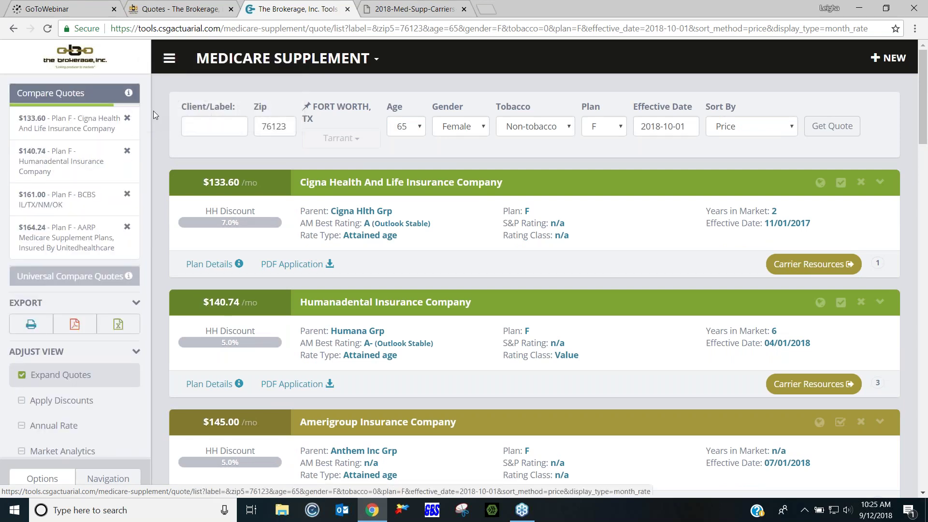
pyautogui.click(127, 118)
pyautogui.click(127, 118)
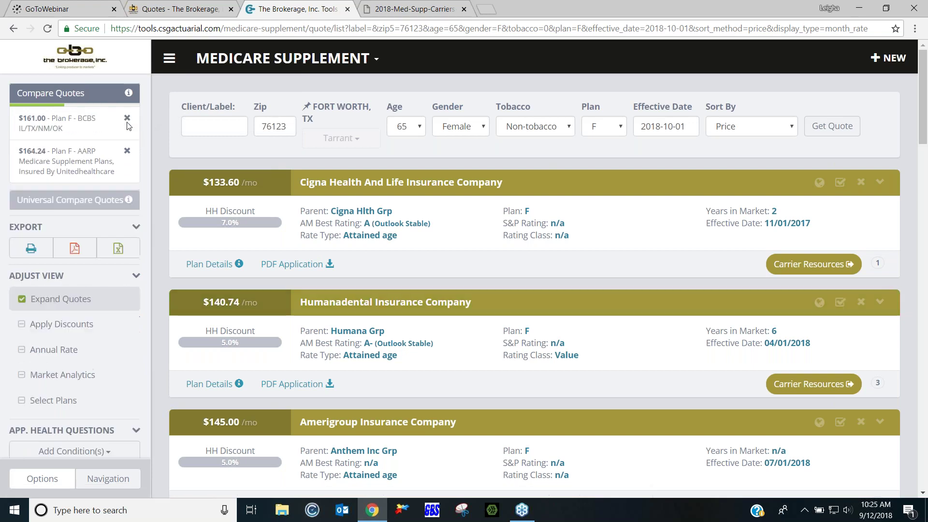
pyautogui.click(126, 118)
pyautogui.click(127, 118)
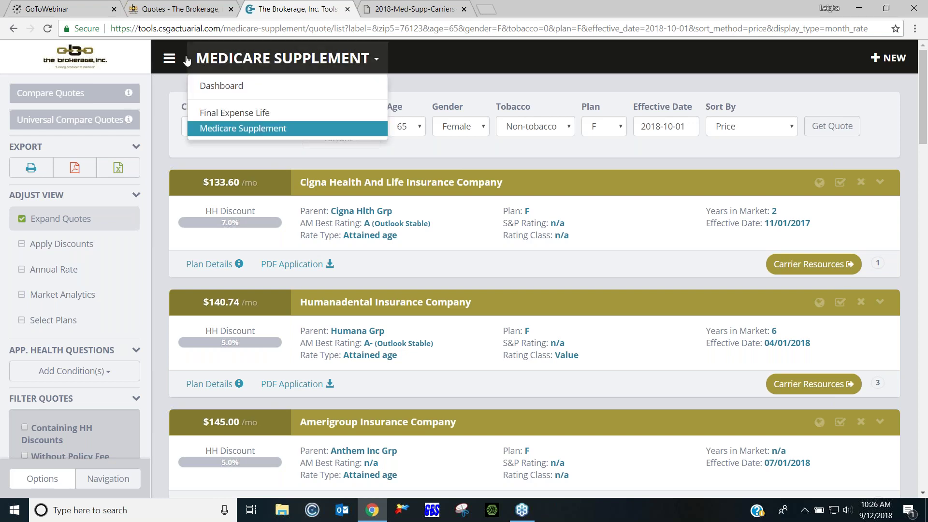
# Open the Medicare Supplement product page on The Brokerage, Inc. website and look through its carriers
pyautogui.click(181, 11)
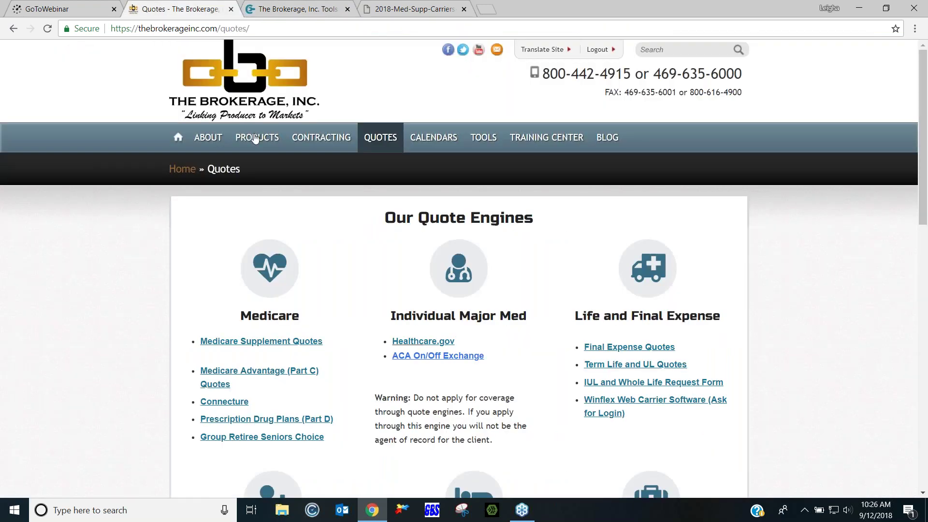
pyautogui.moveTo(258, 140)
pyautogui.moveTo(261, 287)
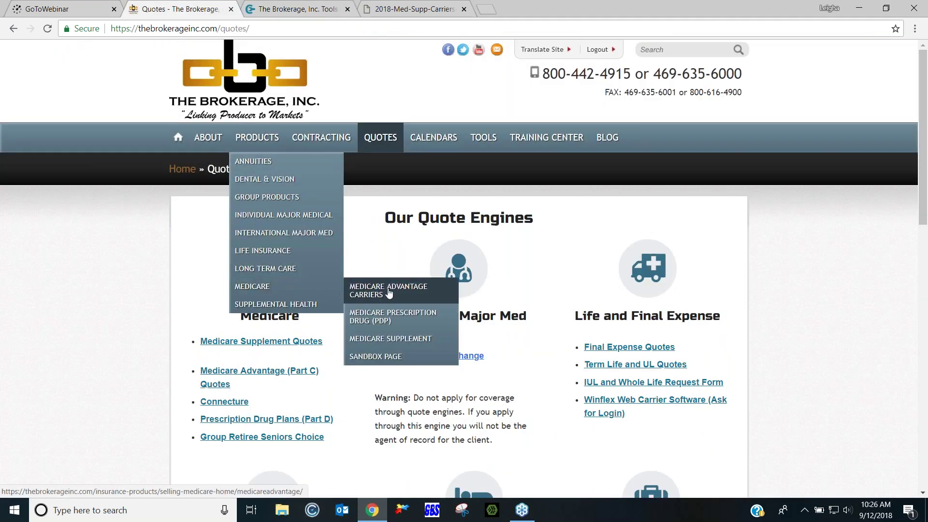
pyautogui.click(386, 340)
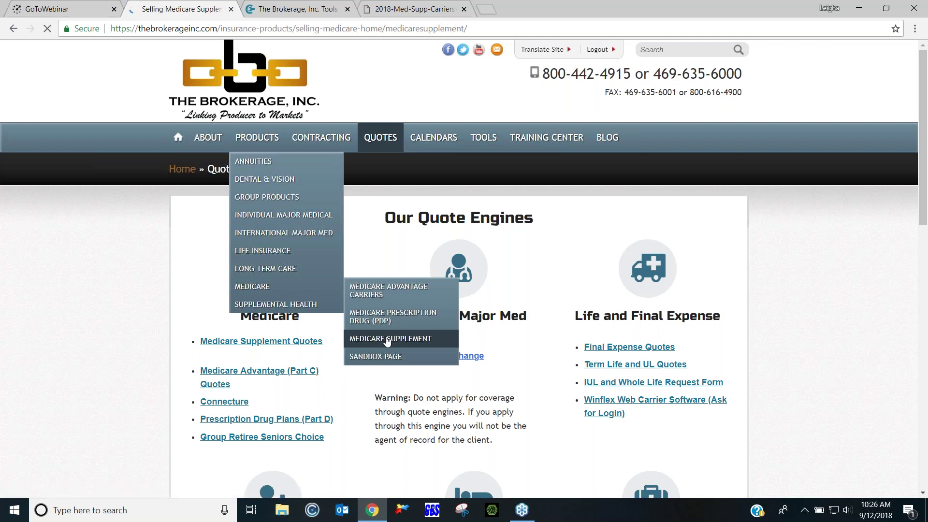
pyautogui.scroll(-9, 387, 341)
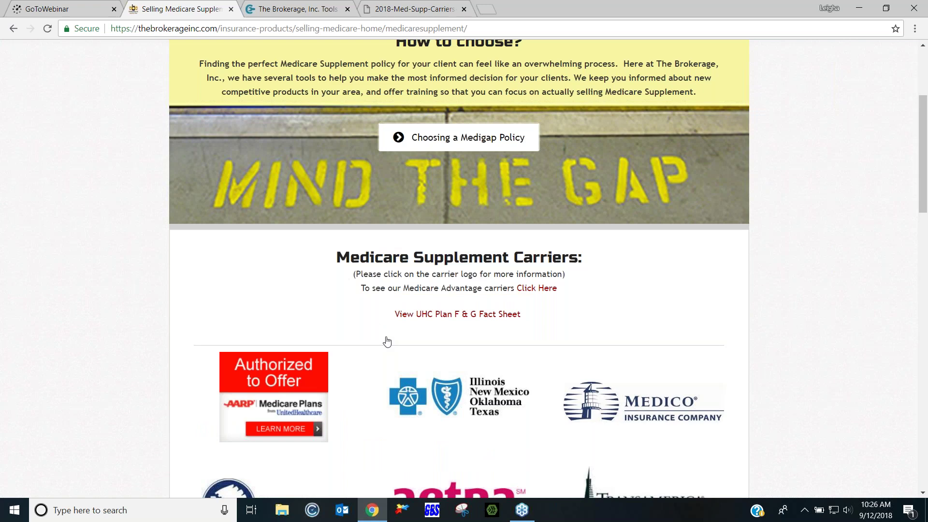
# Open the Mutual of Omaha carrier page and view its household discount availability PDF map
pyautogui.click(307, 273)
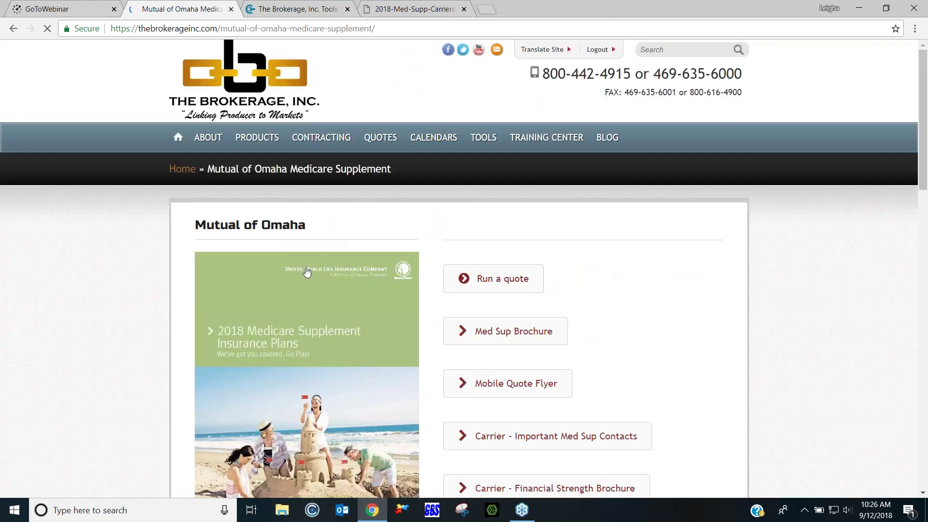
pyautogui.scroll(-5, 435, 304)
pyautogui.click(516, 301)
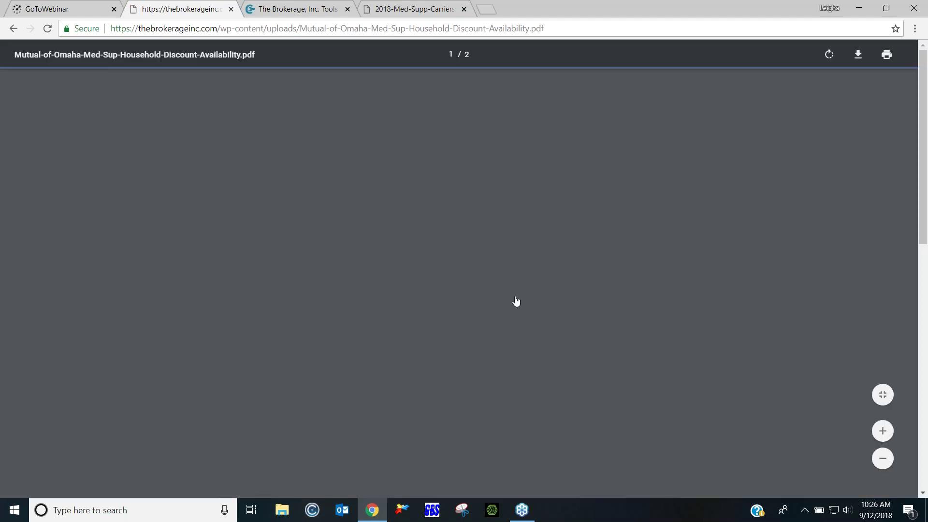
pyautogui.scroll(-2, 583, 419)
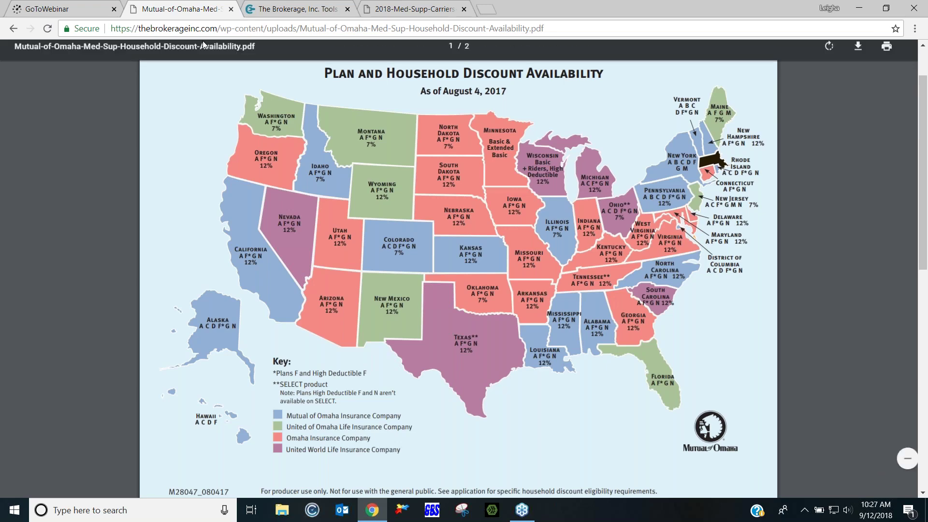
# Return to the quoting tool and review the Plan F quotes for ZIP 76123 across all carriers
pyautogui.click(299, 10)
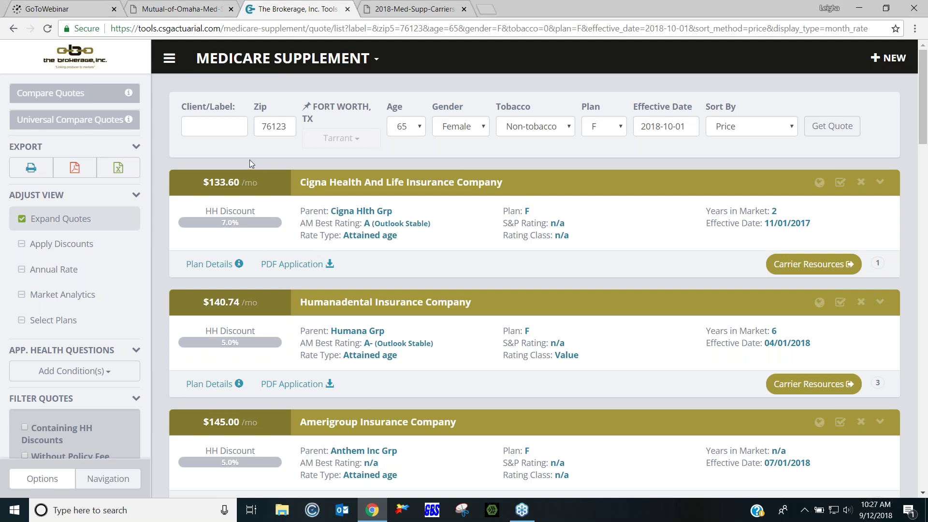
pyautogui.scroll(-3, 250, 159)
pyautogui.scroll(-12, 249, 159)
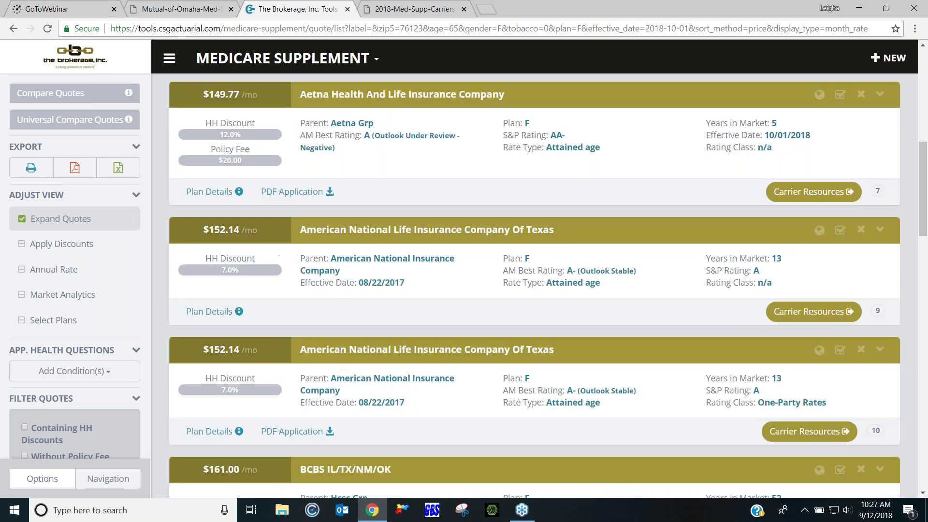
pyautogui.scroll(-5, 334, 308)
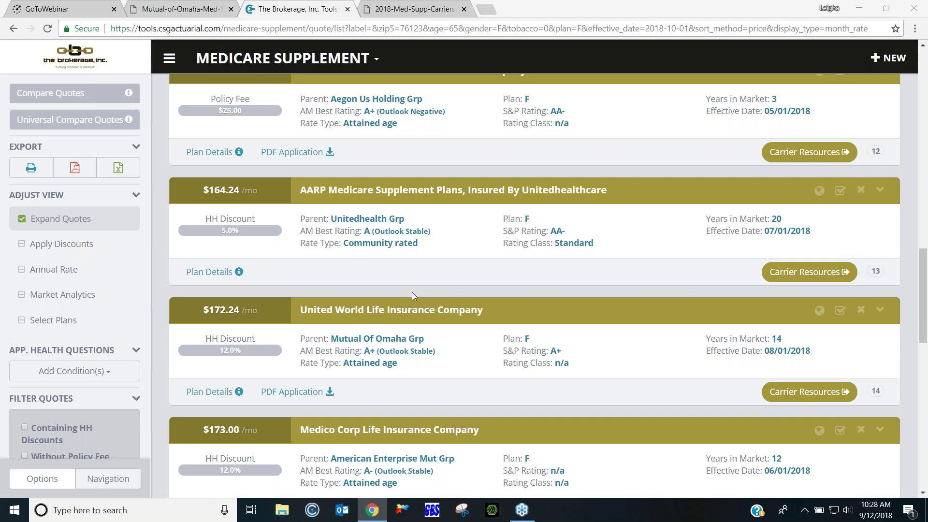
pyautogui.scroll(15, 413, 290)
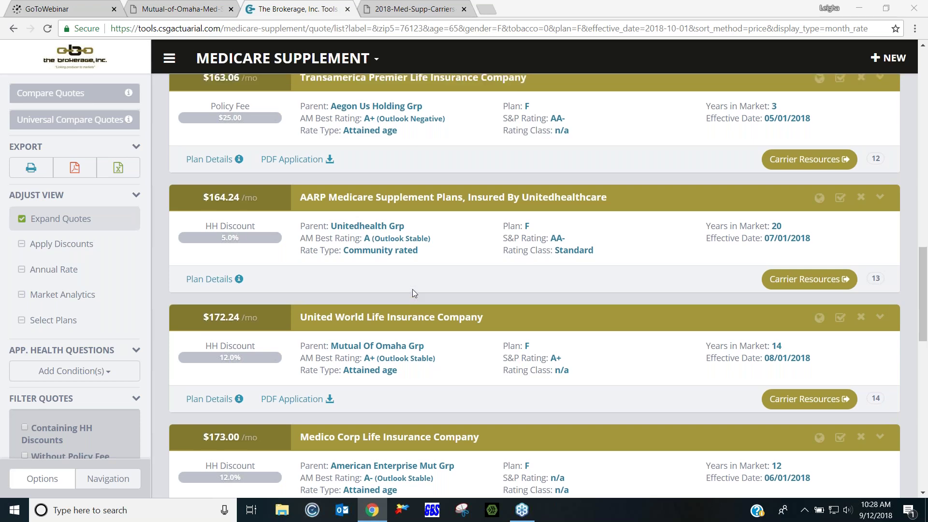
pyautogui.scroll(10, 413, 289)
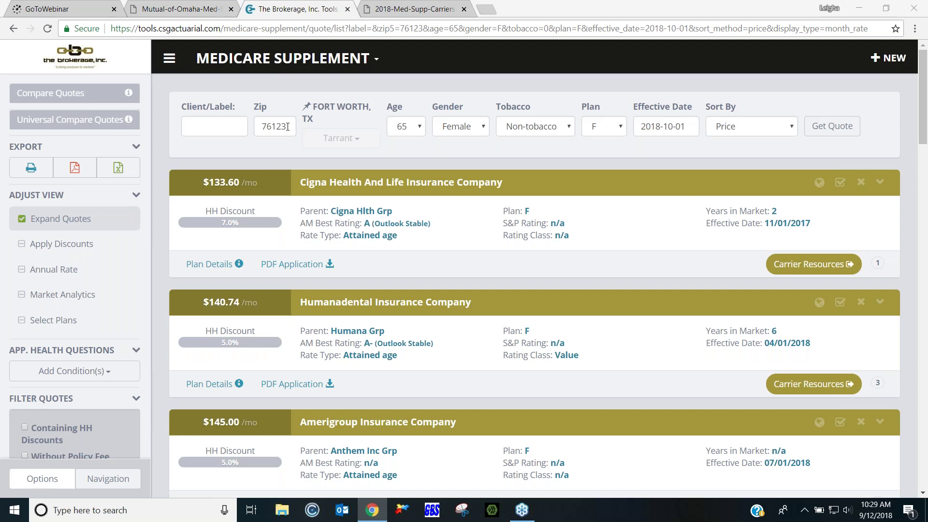
# Set the quote ZIP code to 73012 and refresh the quotes
pyautogui.doubleClick(287, 126)
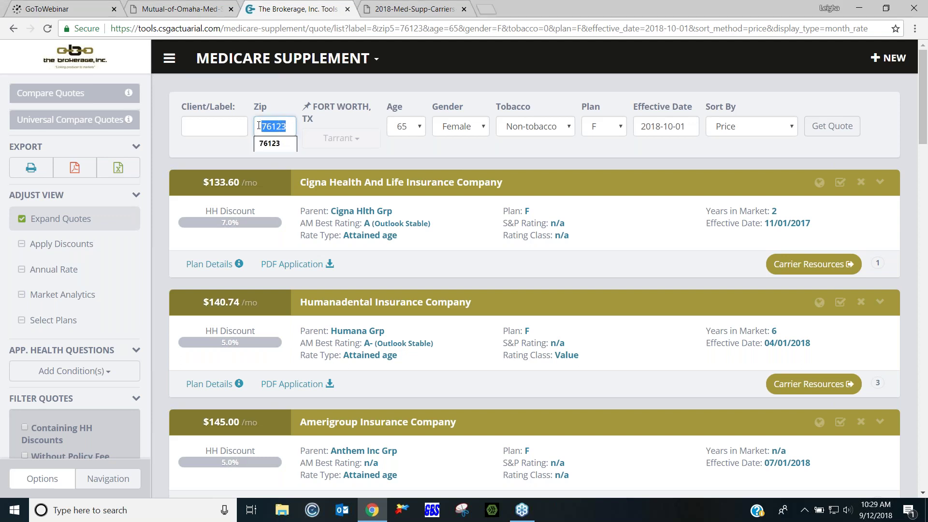
pyautogui.write('73012')
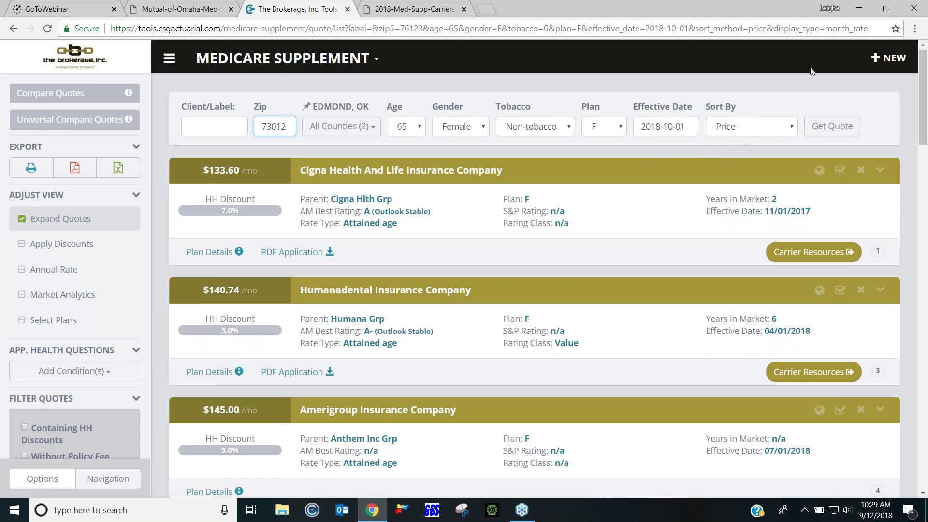
pyautogui.click(832, 127)
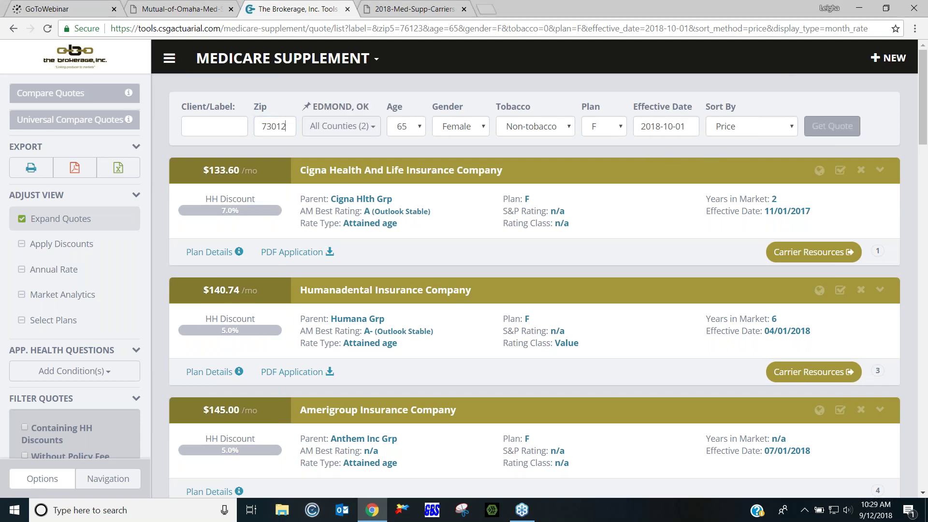
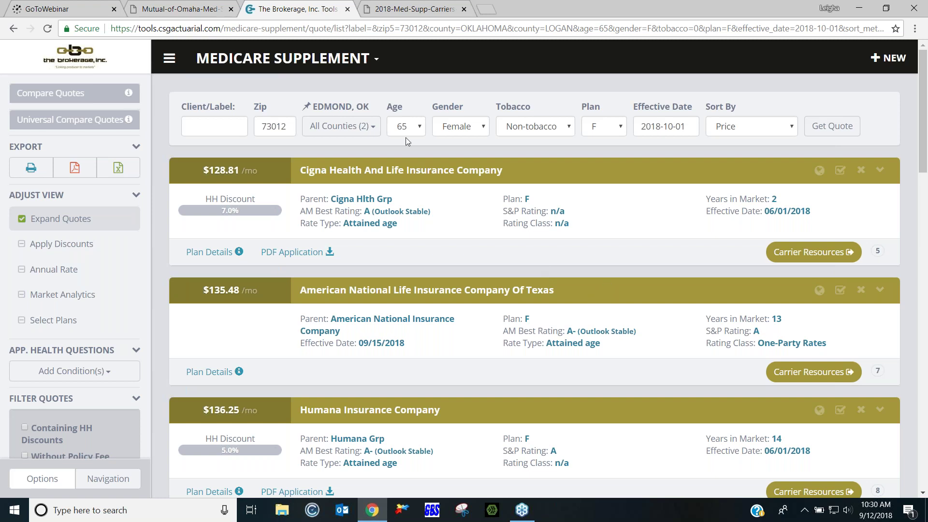
# Set the age to 64 - Disabled or ESRD, keep Plan F, and refresh the quotes
pyautogui.click(420, 130)
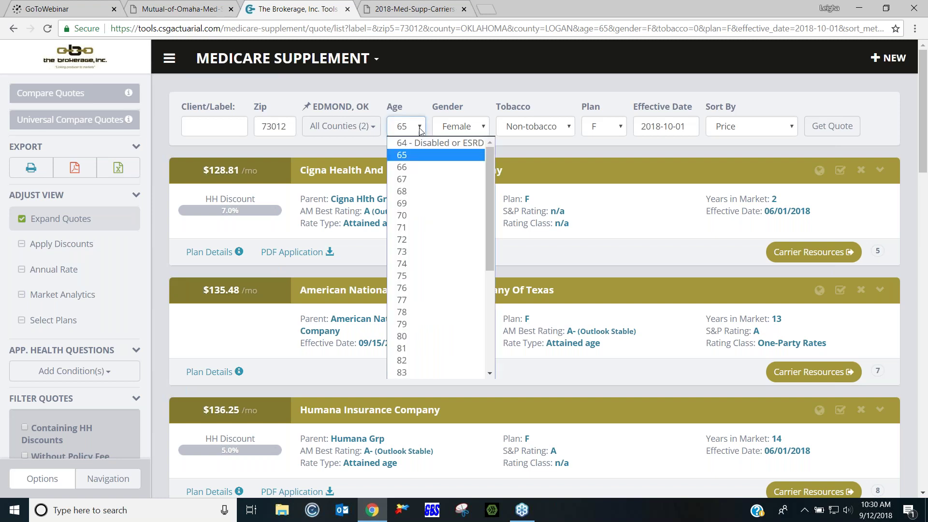
pyautogui.click(439, 142)
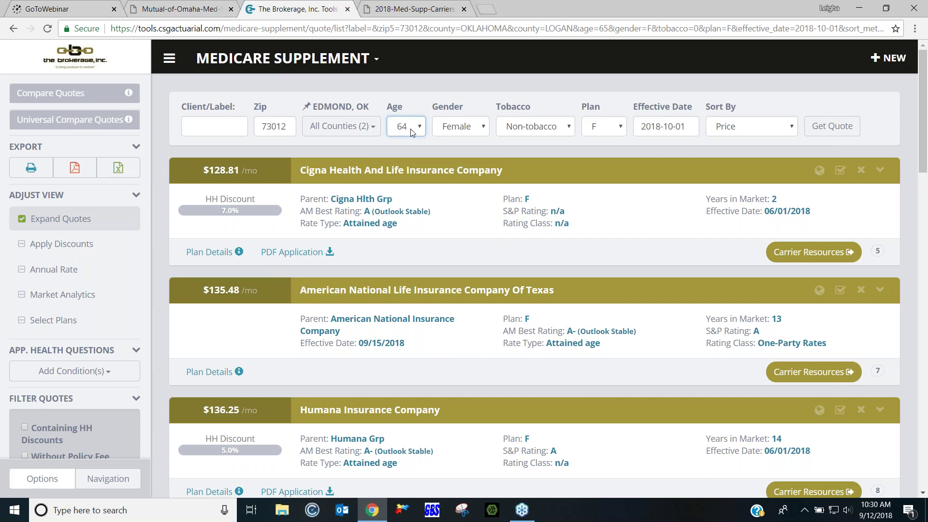
pyautogui.click(833, 135)
pyautogui.click(621, 128)
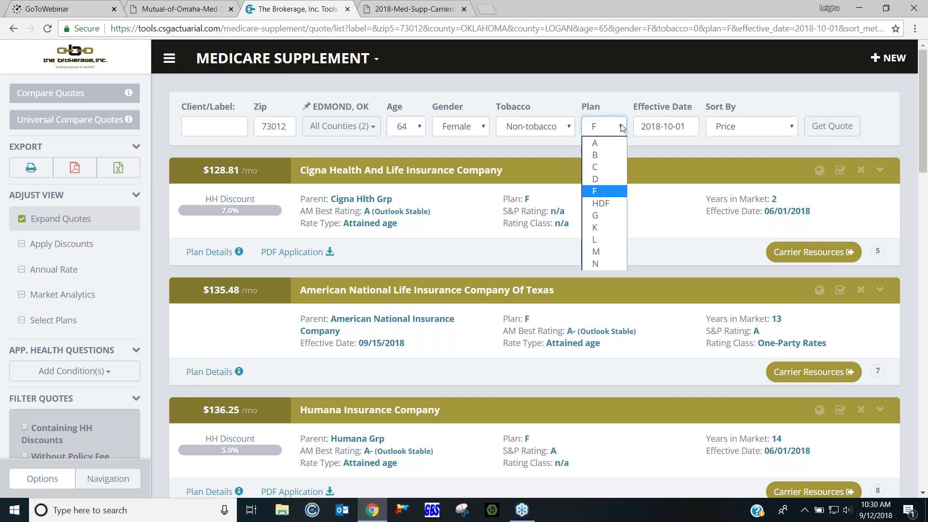
pyautogui.click(614, 131)
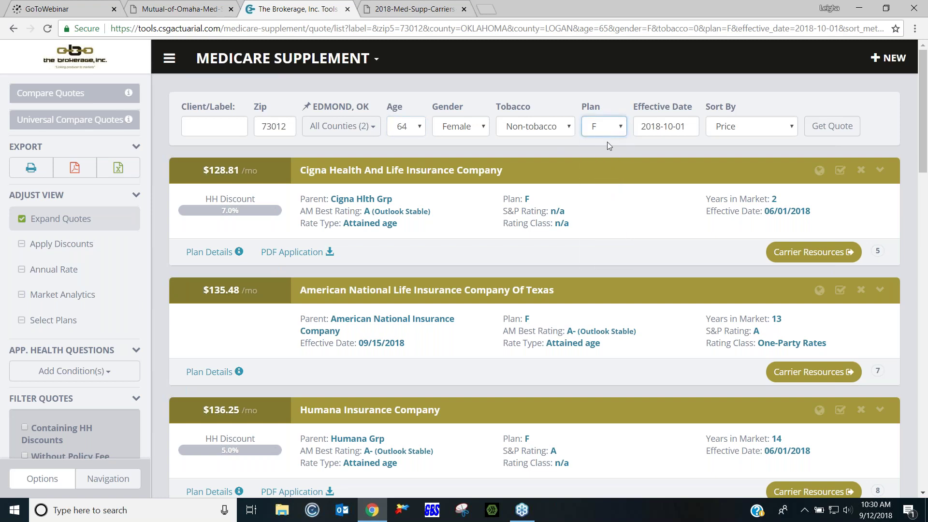
pyautogui.click(831, 121)
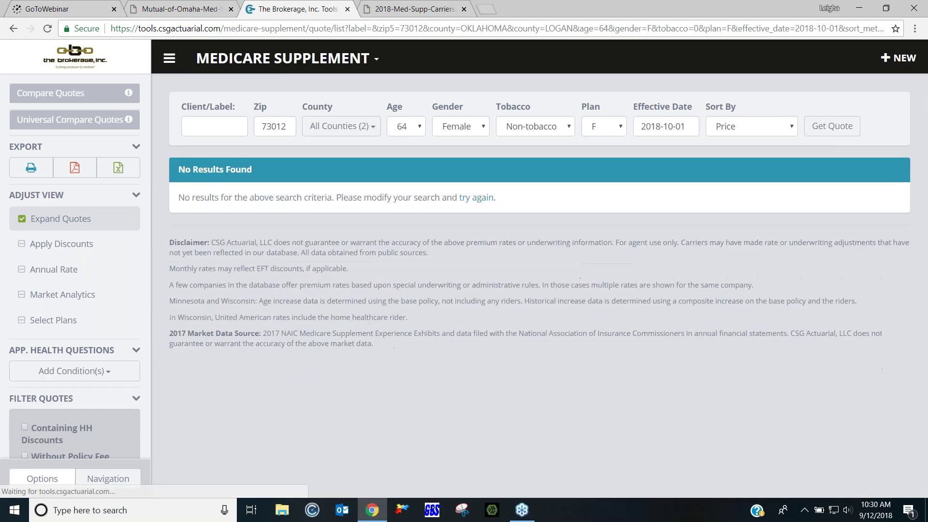
# Change the plan to A, get the quotes and look over the offers
pyautogui.click(622, 131)
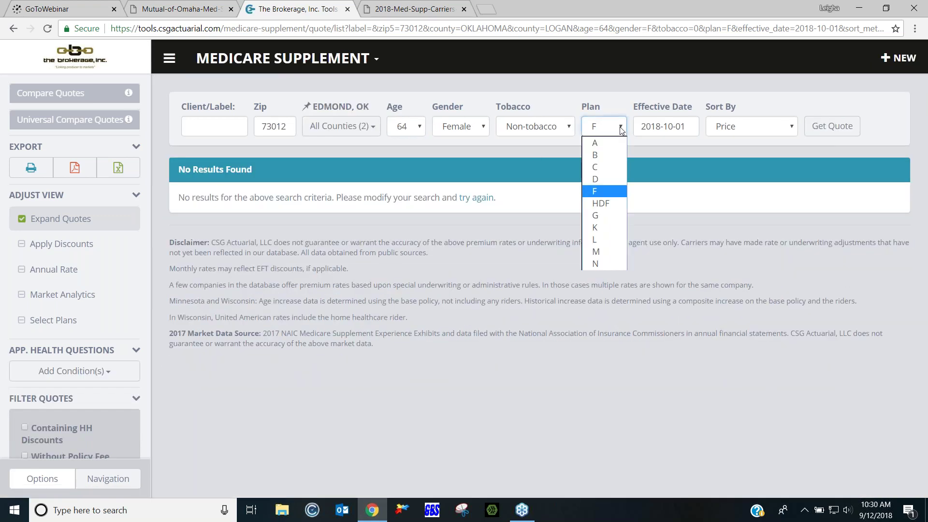
pyautogui.click(595, 144)
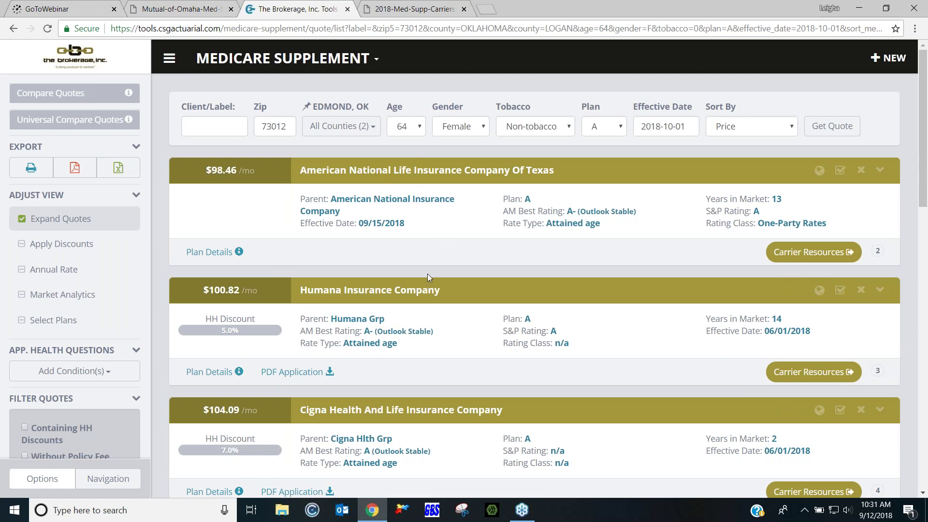
pyautogui.scroll(-2, 450, 455)
pyautogui.scroll(2, 449, 453)
# Set the quote ZIP code to 75057, refresh the Plan A quotes for age 64, and look over the offers
pyautogui.moveTo(290, 125); pyautogui.dragTo(256, 123)
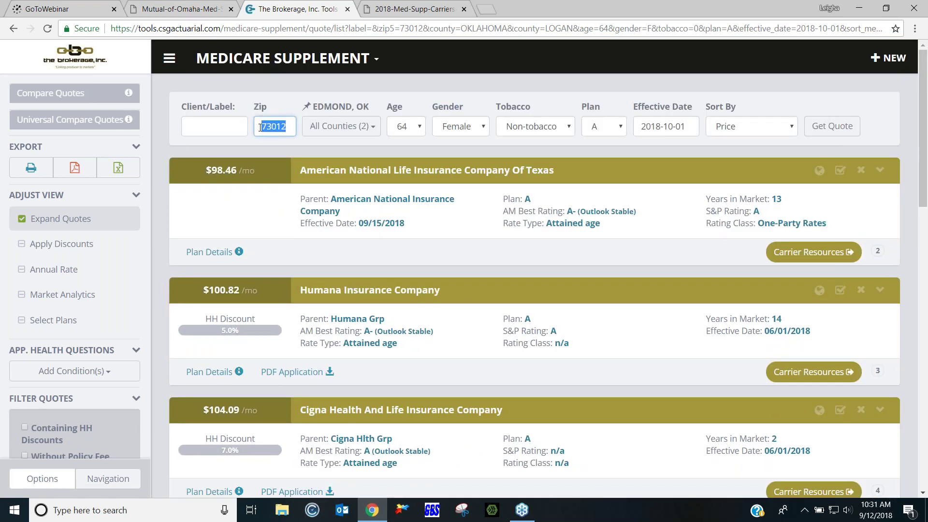
pyautogui.write('75057')
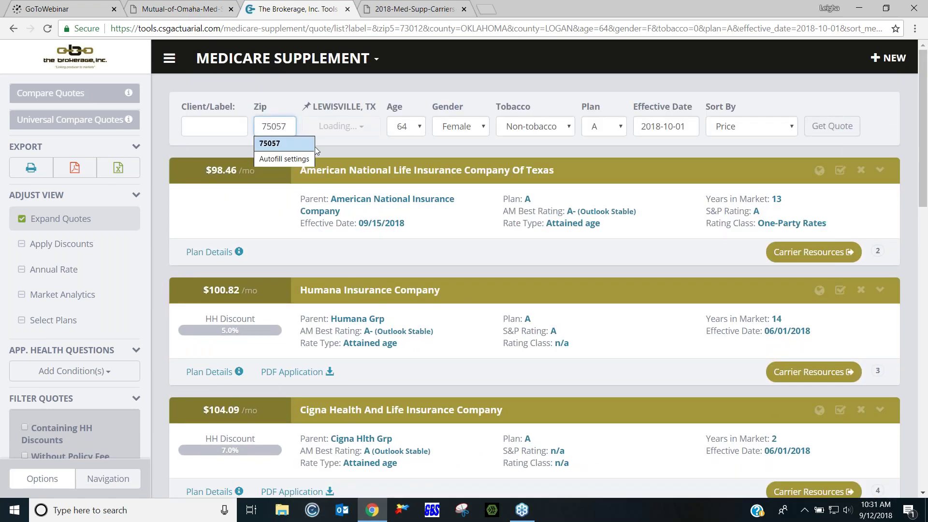
pyautogui.click(349, 150)
pyautogui.click(832, 126)
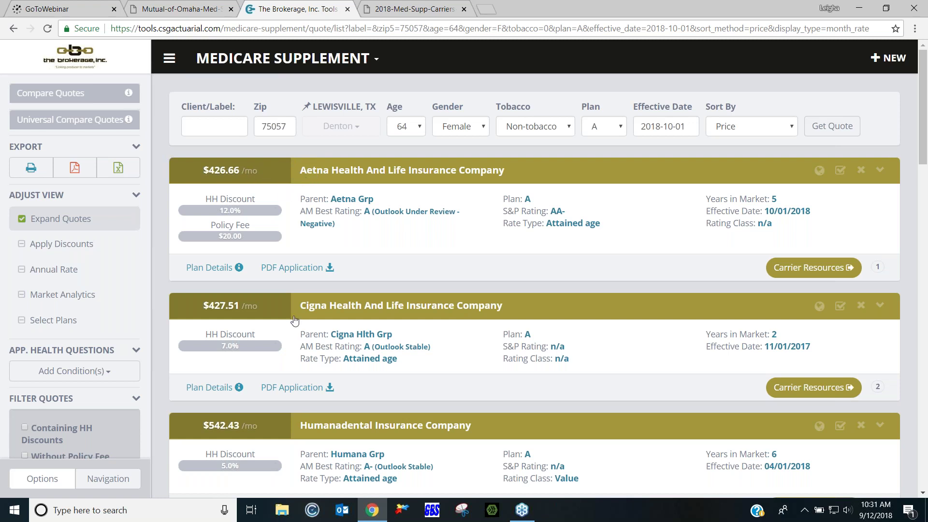
pyautogui.scroll(-1, 292, 323)
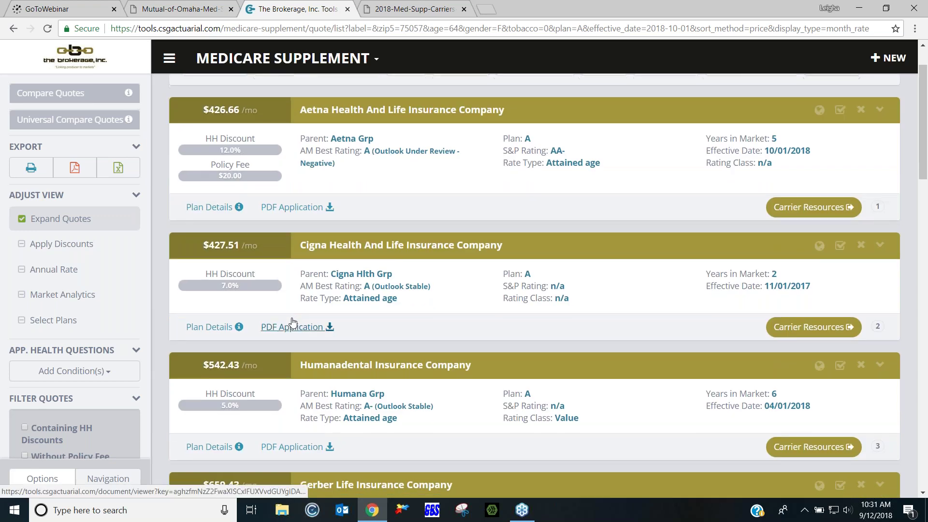
pyautogui.scroll(-2, 293, 321)
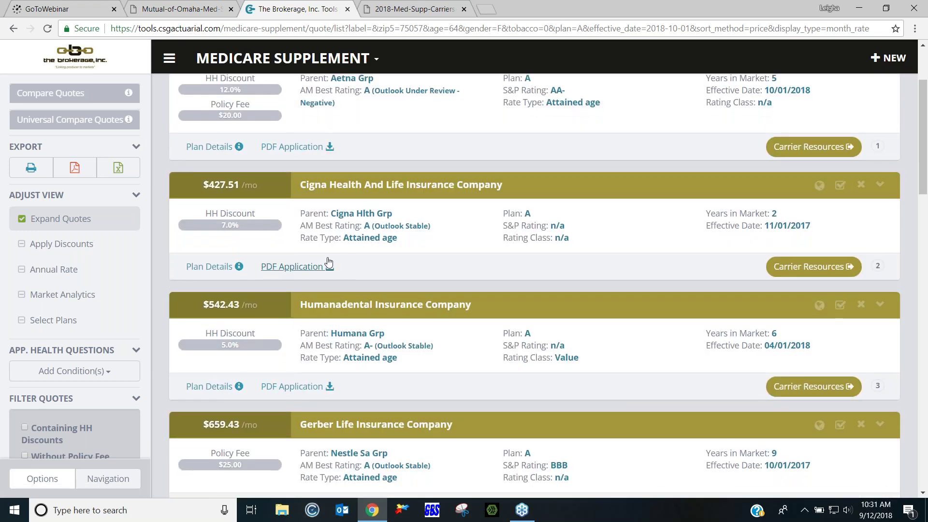
pyautogui.scroll(3, 270, 265)
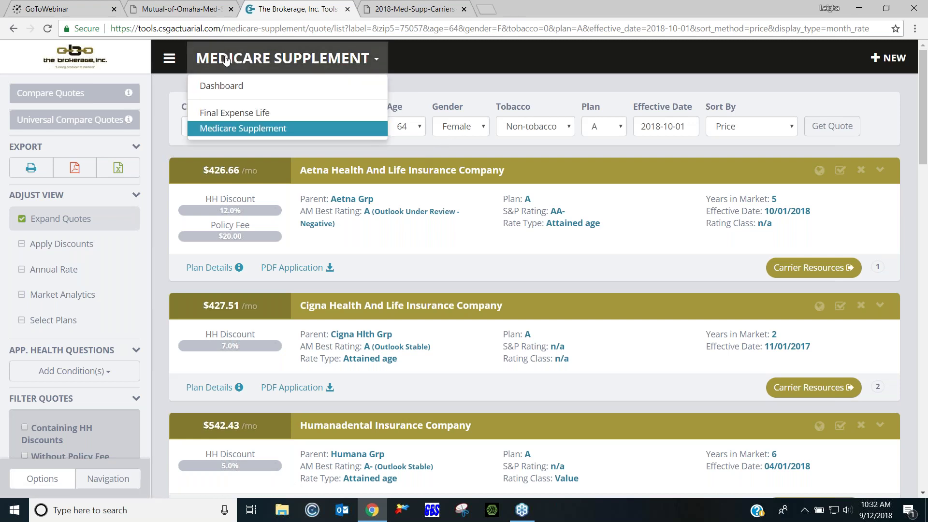
# Leave the Mutual of Omaha household discount PDF and return to the carrier's Medicare Supplement page on The Brokerage site
pyautogui.click(189, 9)
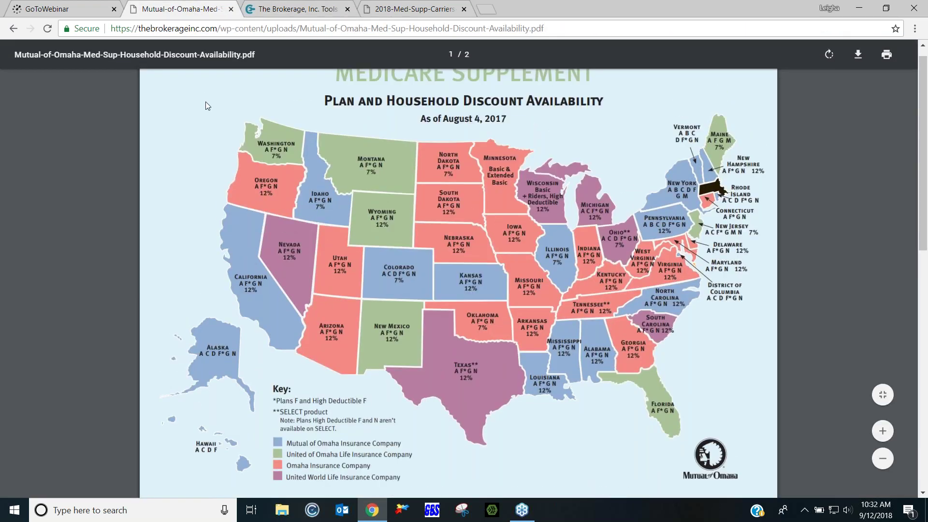
pyautogui.scroll(1, 205, 106)
pyautogui.click(13, 30)
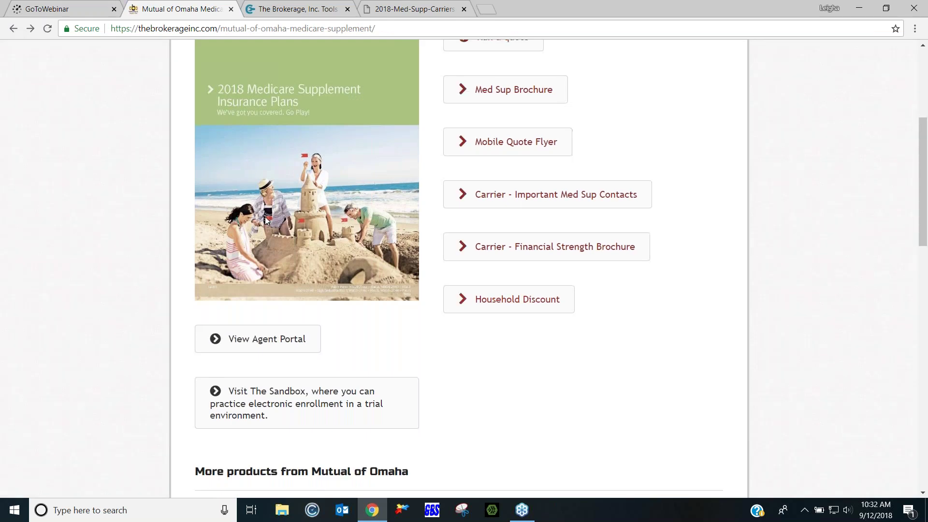
pyautogui.scroll(5, 265, 217)
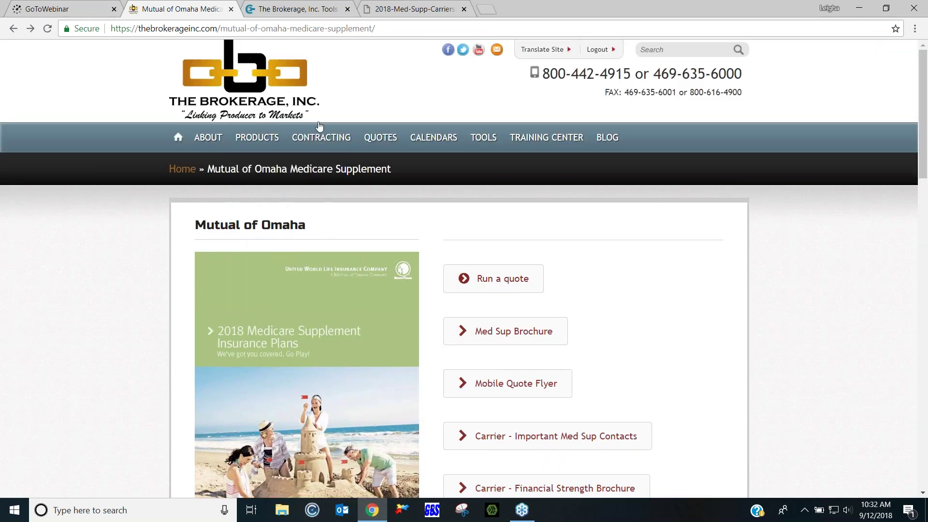
# Open the Medicare products page and look through its plan categories, certification links, guides and helpful resources
pyautogui.moveTo(256, 138)
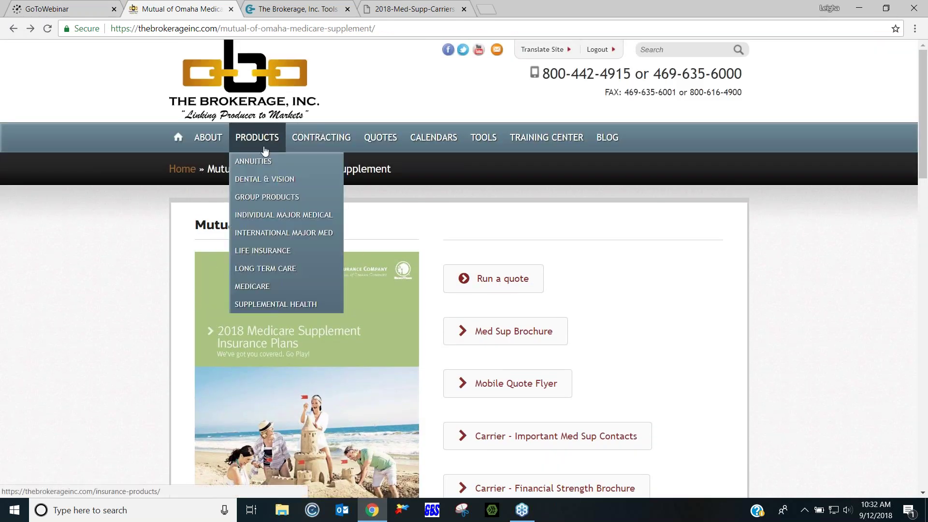
pyautogui.click(253, 289)
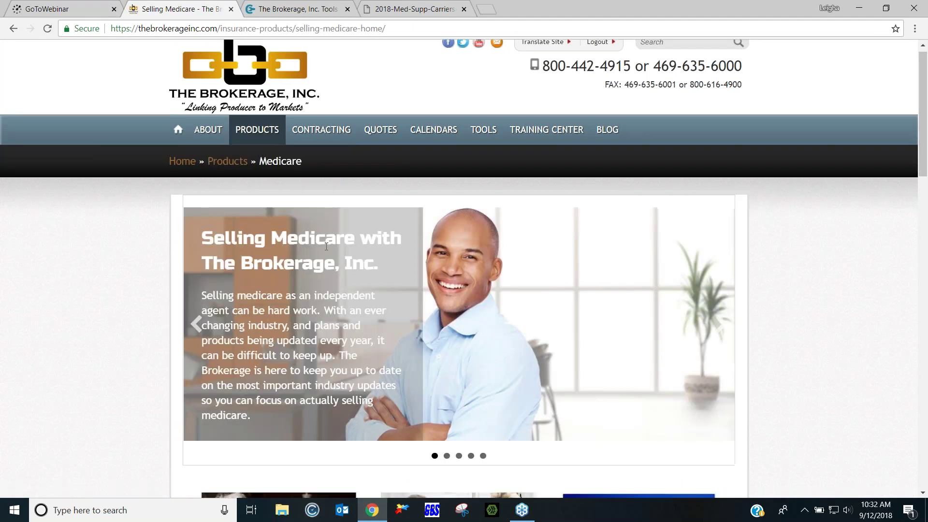
pyautogui.scroll(-6, 326, 246)
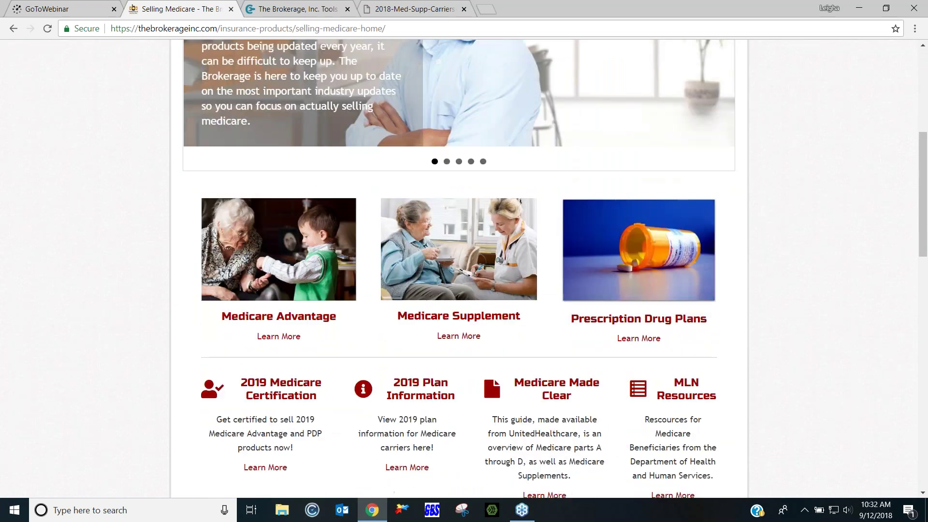
pyautogui.scroll(-3, 314, 244)
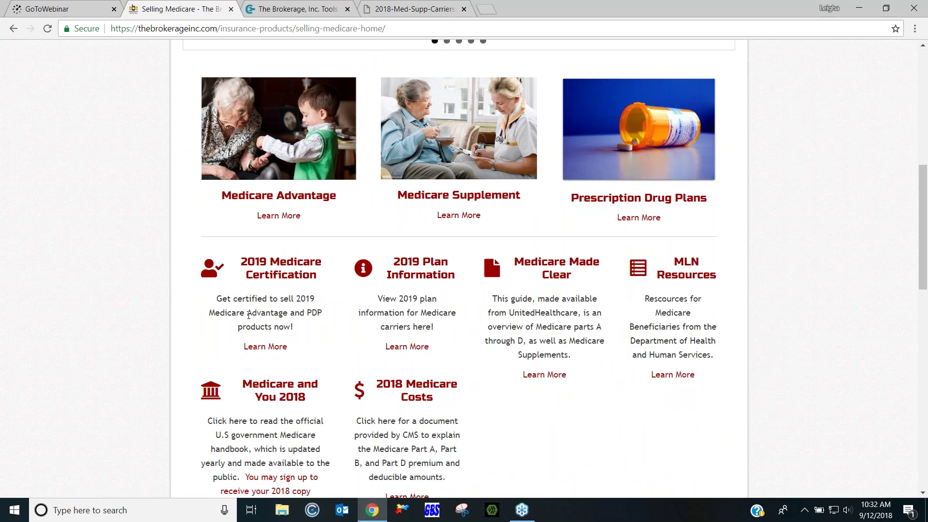
pyautogui.scroll(-5, 135, 317)
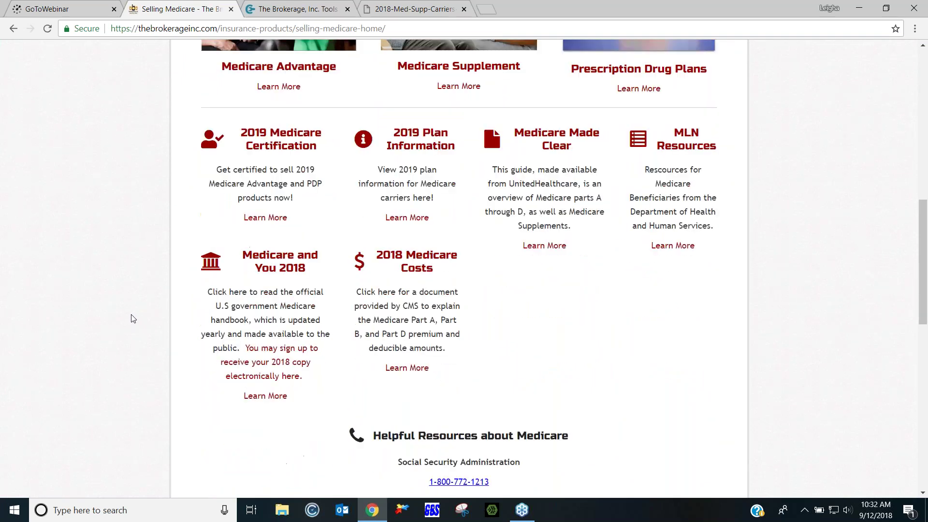
pyautogui.scroll(-3, 133, 318)
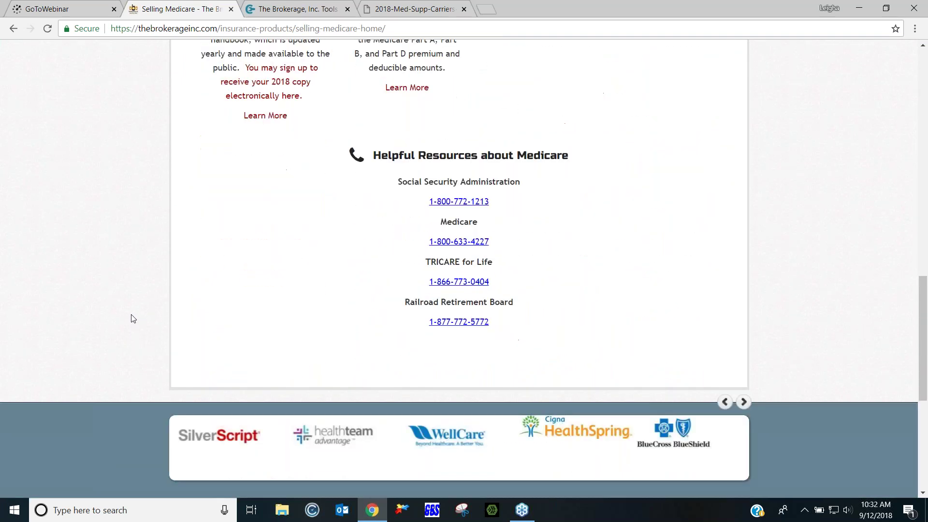
pyautogui.scroll(12, 133, 318)
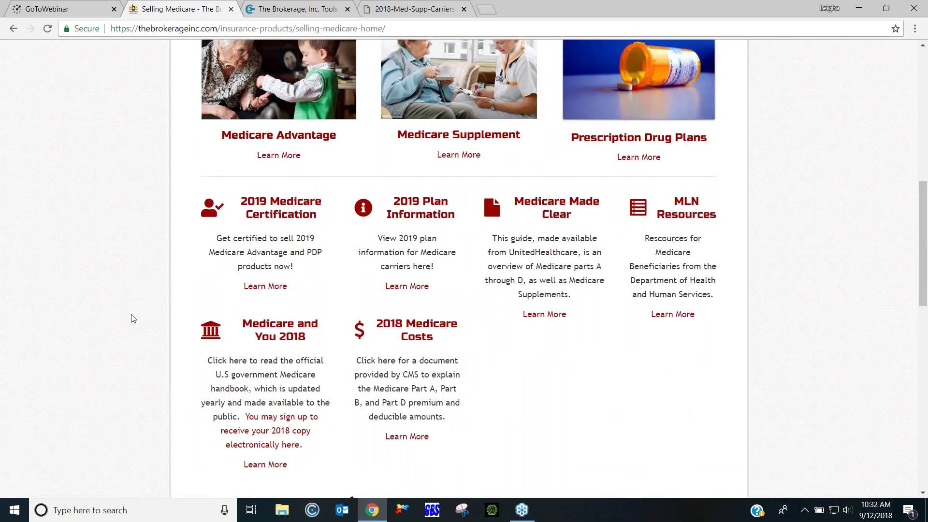
pyautogui.scroll(3, 133, 318)
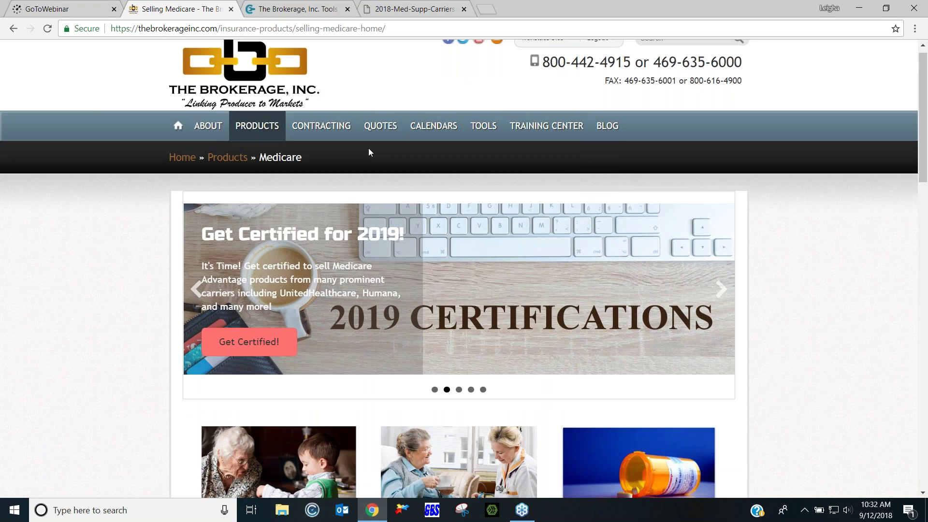
# Go to the Cheat Sheets page and open the Medicare Supplement carrier comparison sheet
pyautogui.moveTo(483, 128)
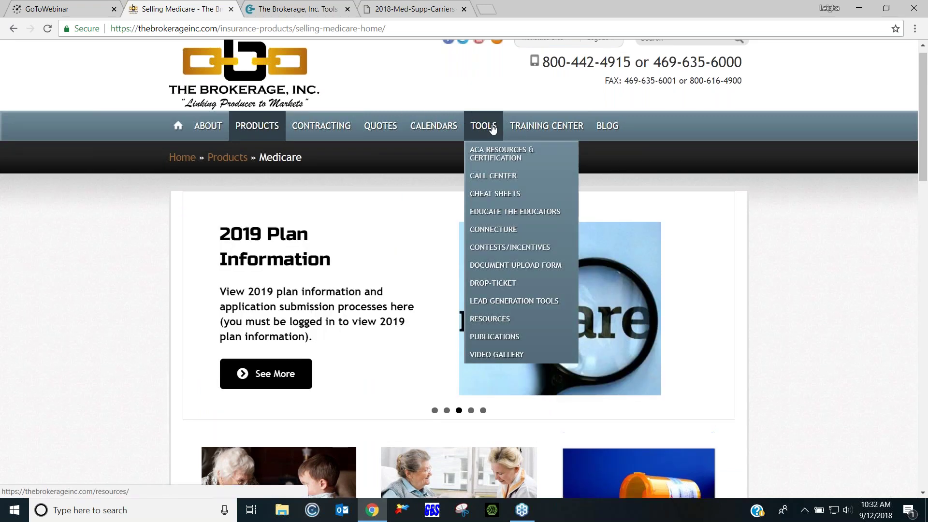
pyautogui.click(494, 195)
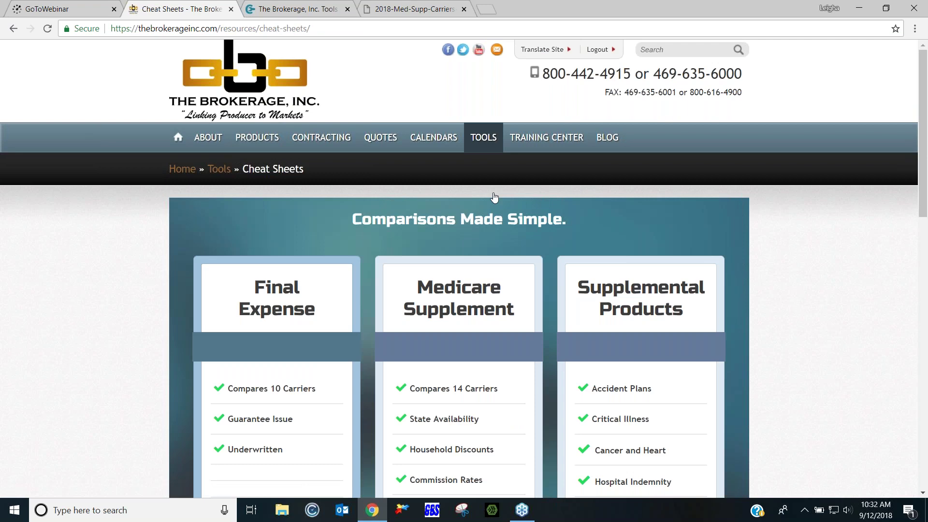
pyautogui.scroll(-5, 494, 197)
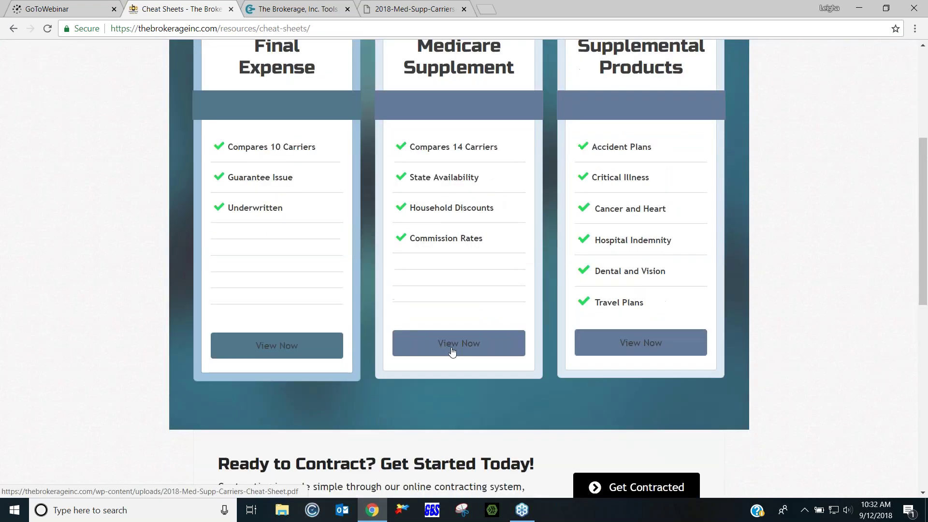
pyautogui.click(452, 351)
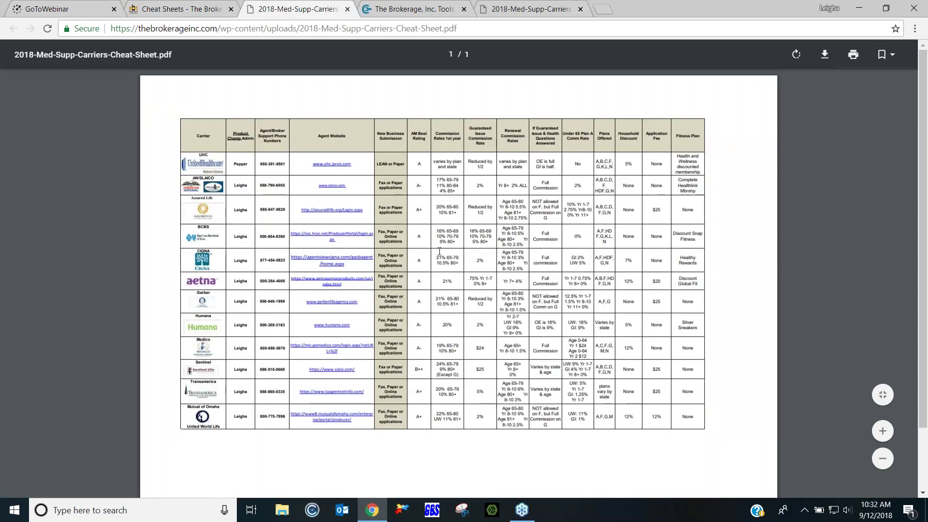